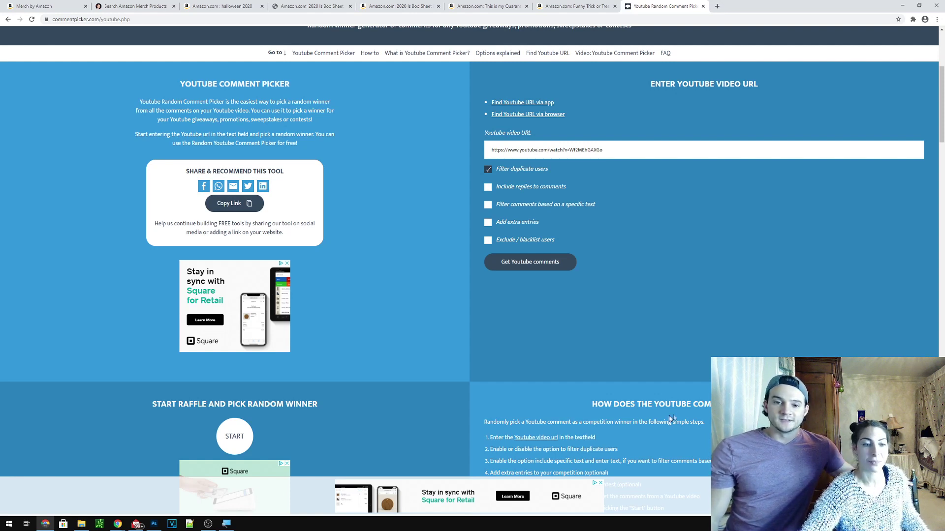
Step: Fetch the video's comments from 30 unique commenters and draw a random giveaway winner
left_click(522, 263)
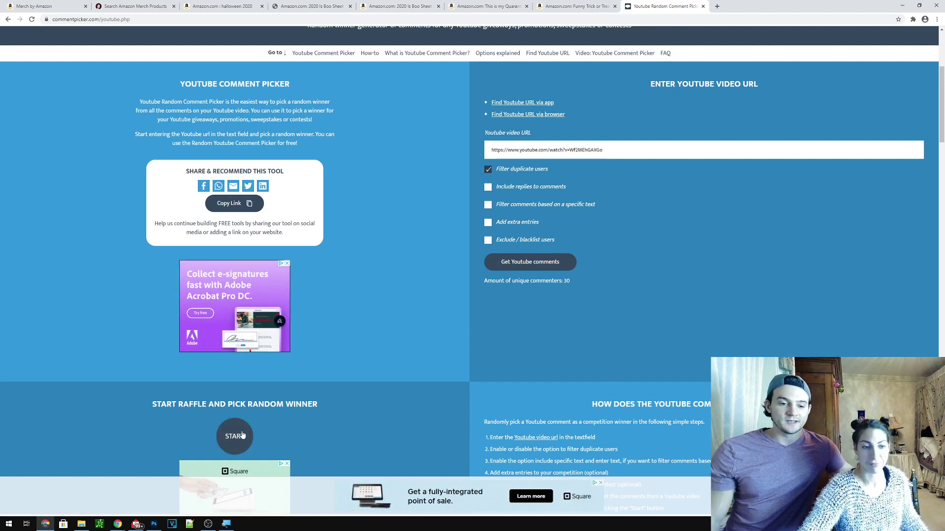
left_click(242, 433)
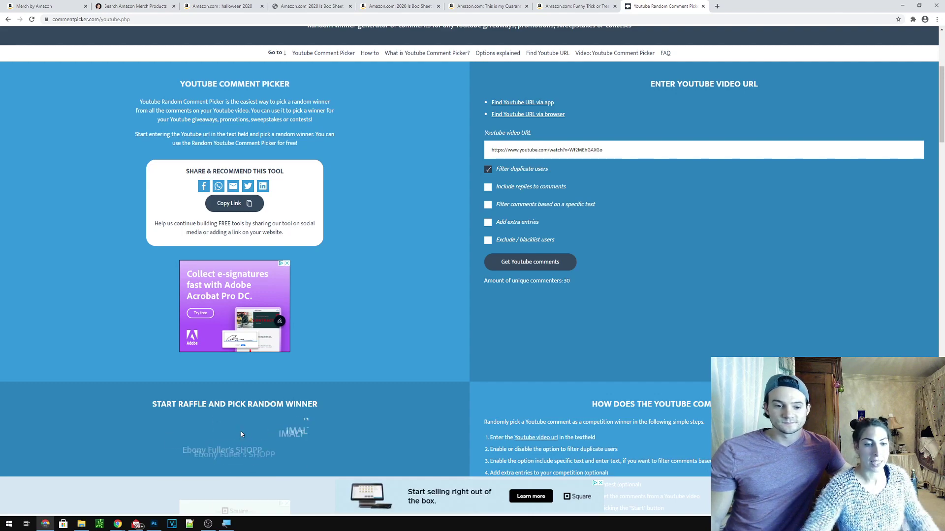
scroll(241, 431, "down", 3)
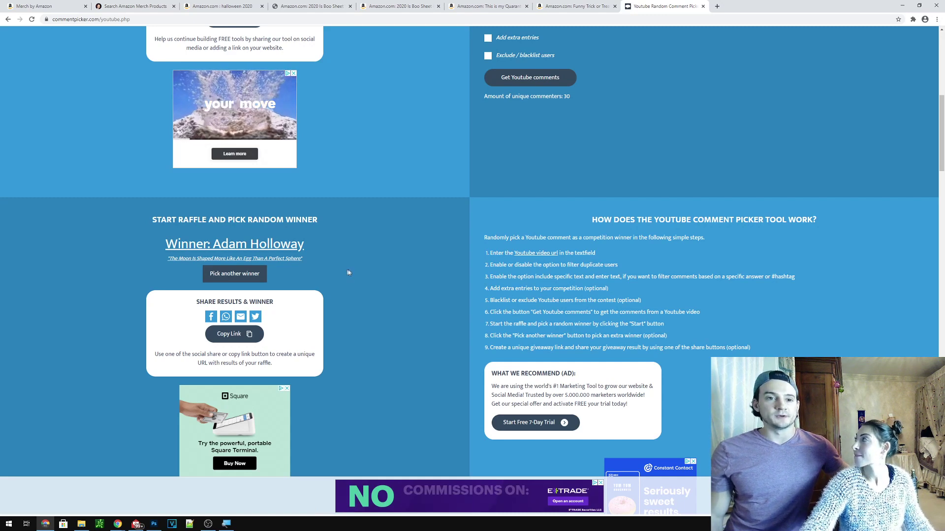
Step: Show the Merch by Amazon dashboard, then bring up the GRAPHICS - HALLOWEEN design folder
left_click(49, 7)
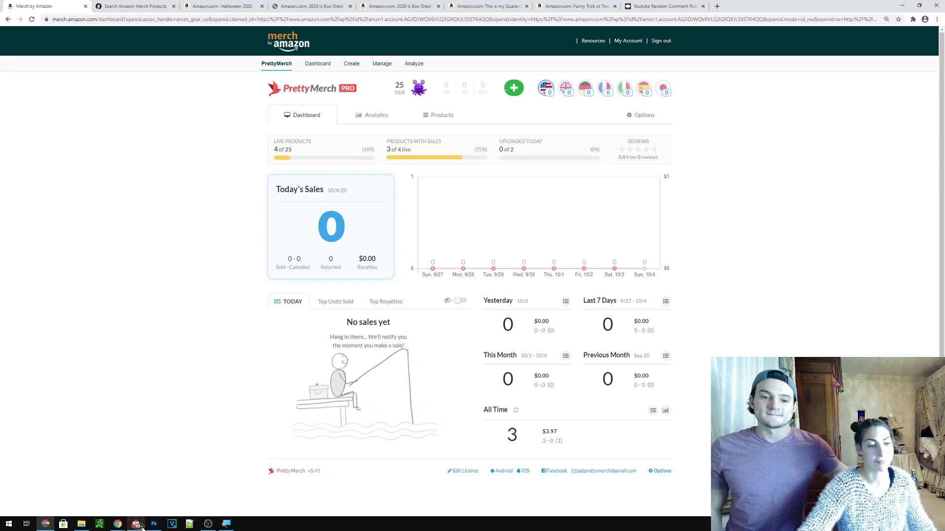
mouse_move(118, 527)
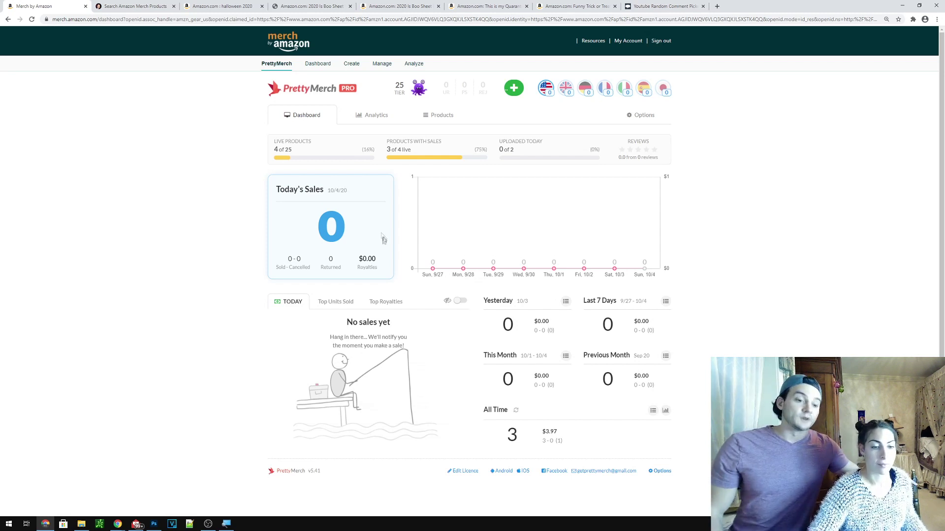
left_click(85, 527)
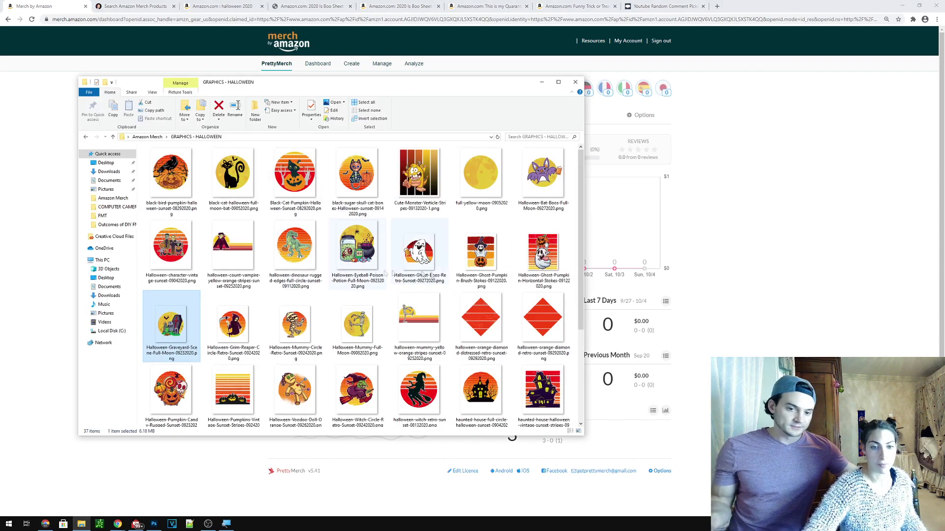
Step: Preview the halloween-dinosaur-rugged-edges-full-circle-sunset PNG full-size in Photos
scroll(510, 314, "down", 3)
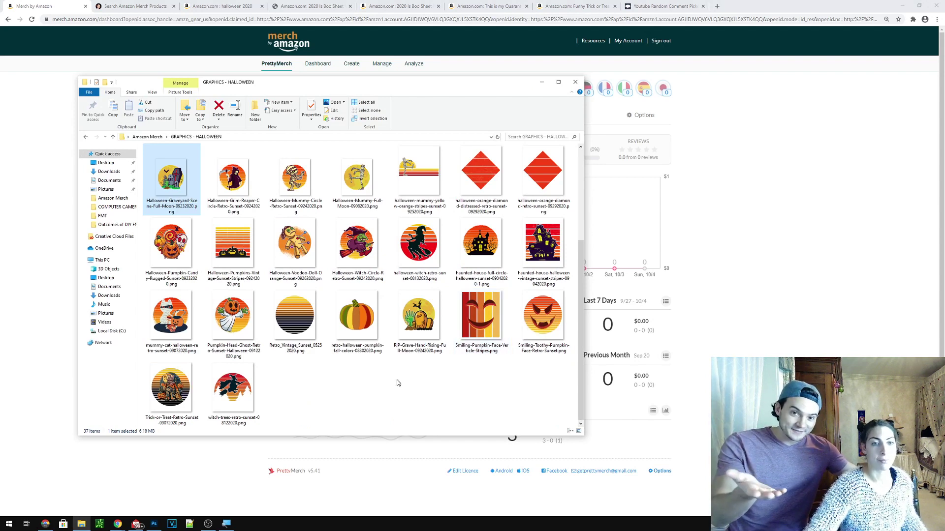
scroll(398, 383, "up", 3)
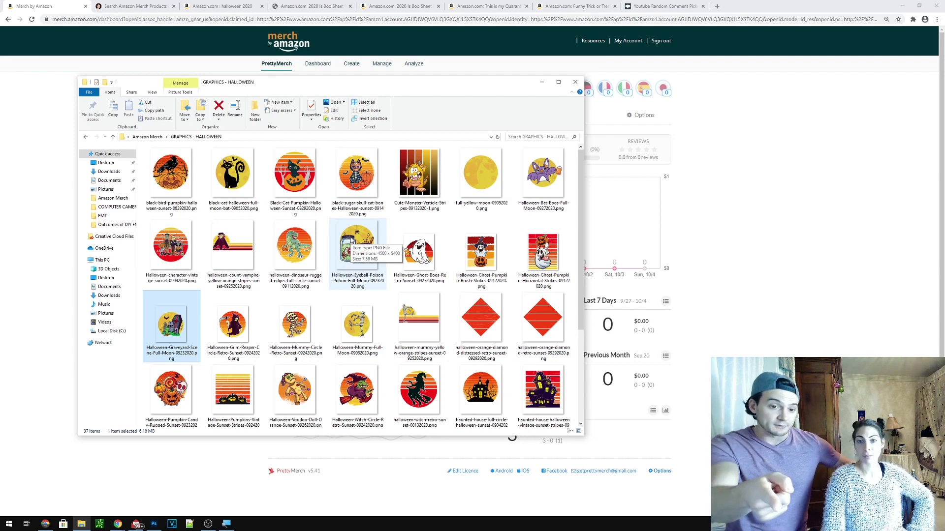
left_click(295, 250)
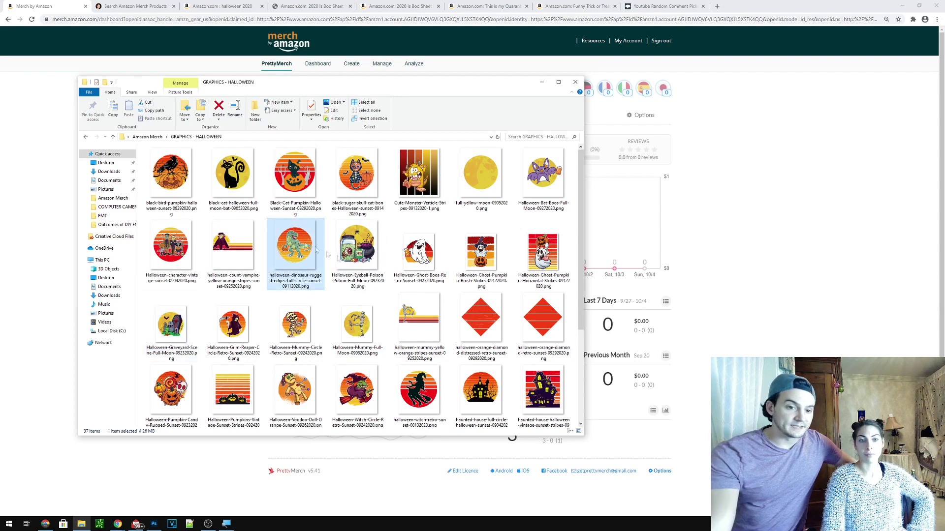
double_click(296, 250)
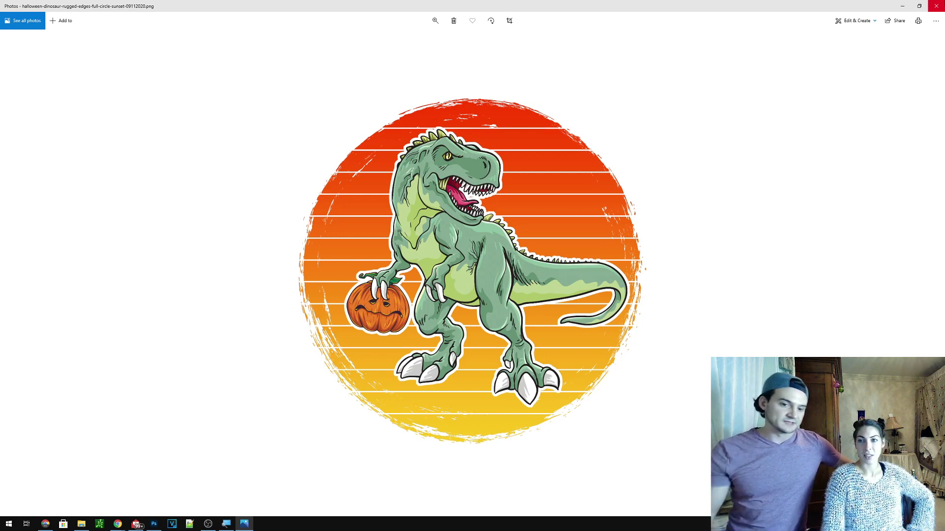
Step: Close the Photos preview of the dinosaur design
left_click(936, 6)
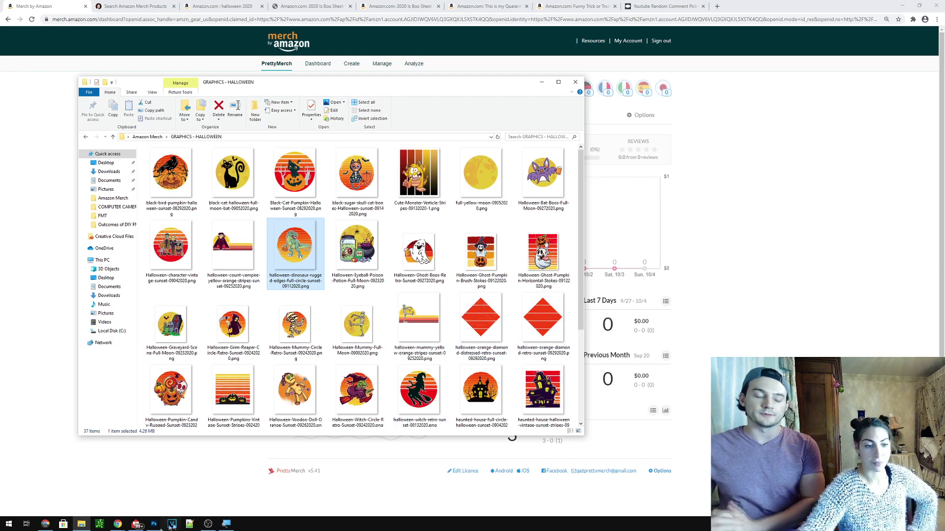
Step: Bring up the amazon merch start.psd template and check the 4500x5400 new-document preset
left_click(154, 525)
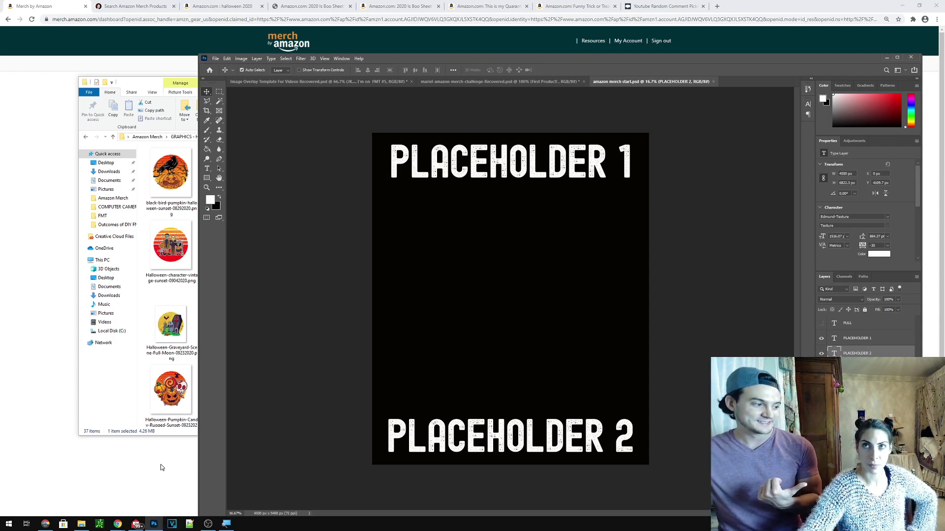
key("ctrl+n")
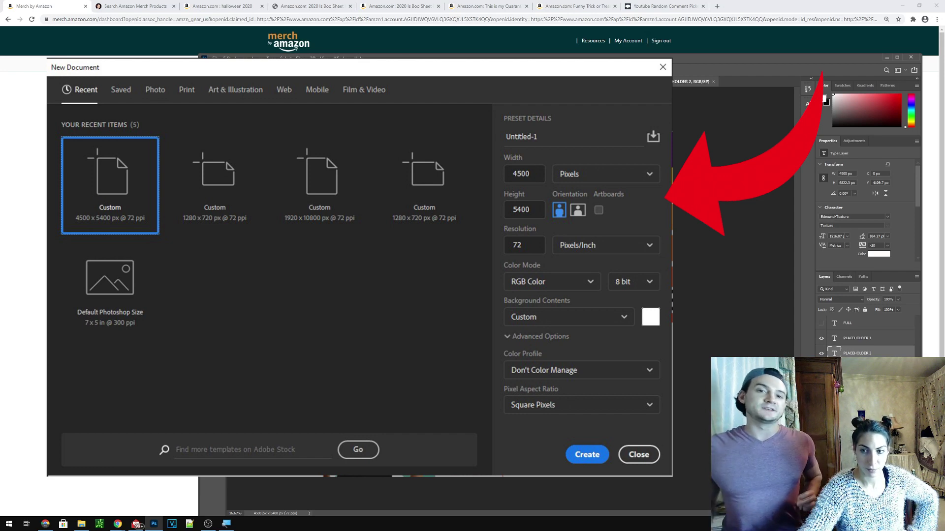
key("Escape")
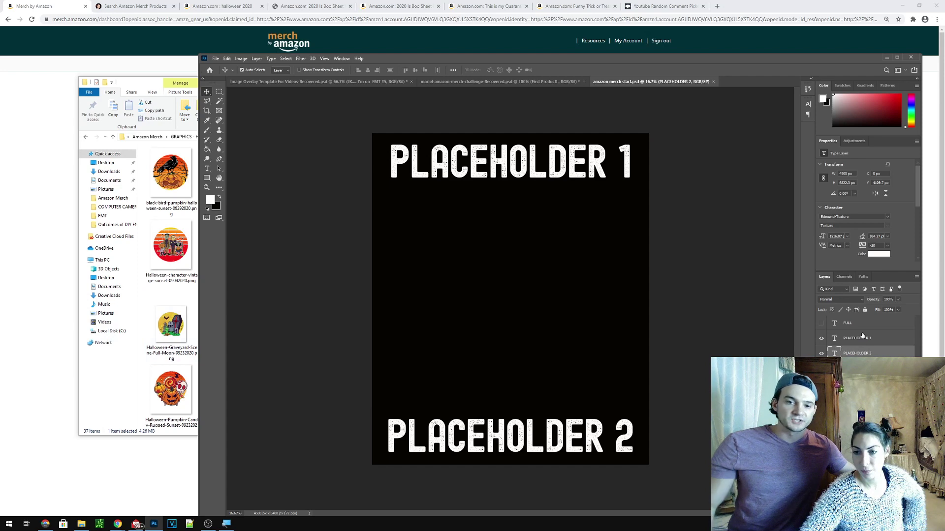
Step: Place the eyeball poison potion design enlarged between the placeholders and nudge PLACEHOLDER 1 higher
left_click(109, 404)
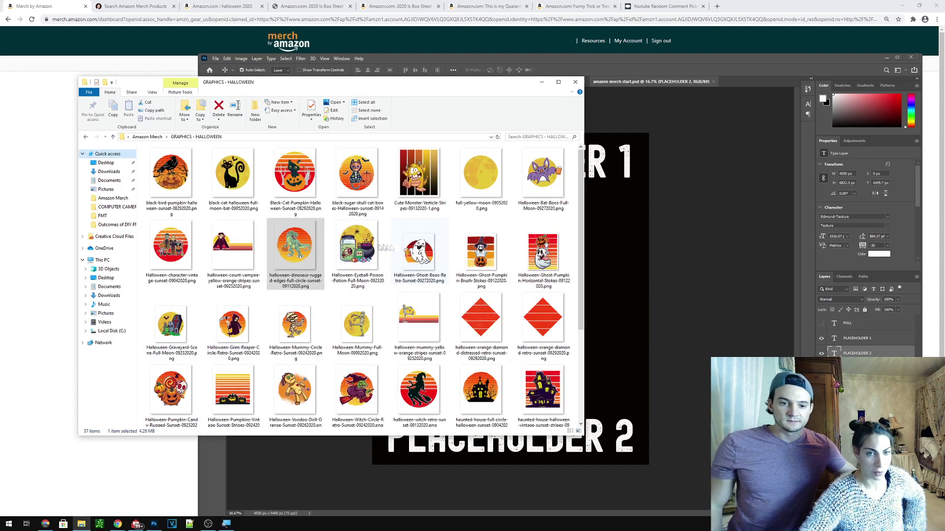
left_click_drag(387, 249, 738, 30)
left_click_drag(609, 248, 507, 374)
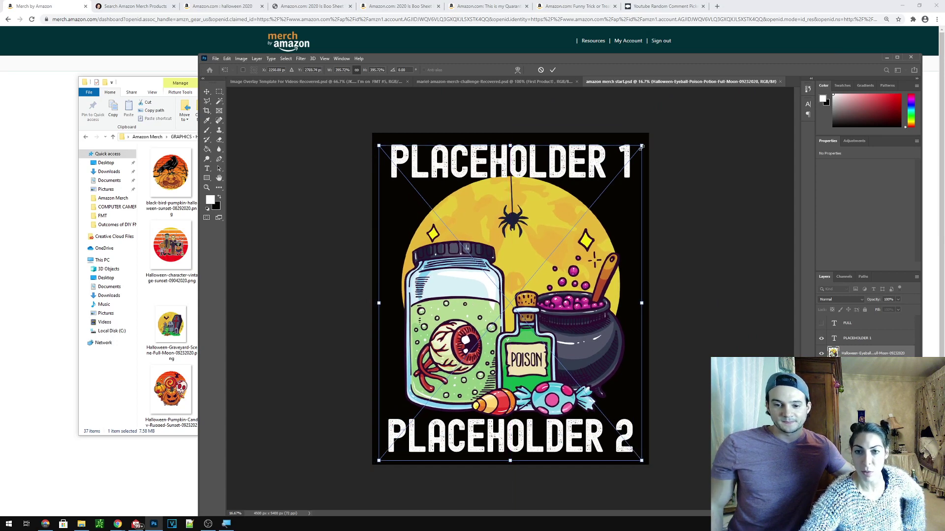
key("Return")
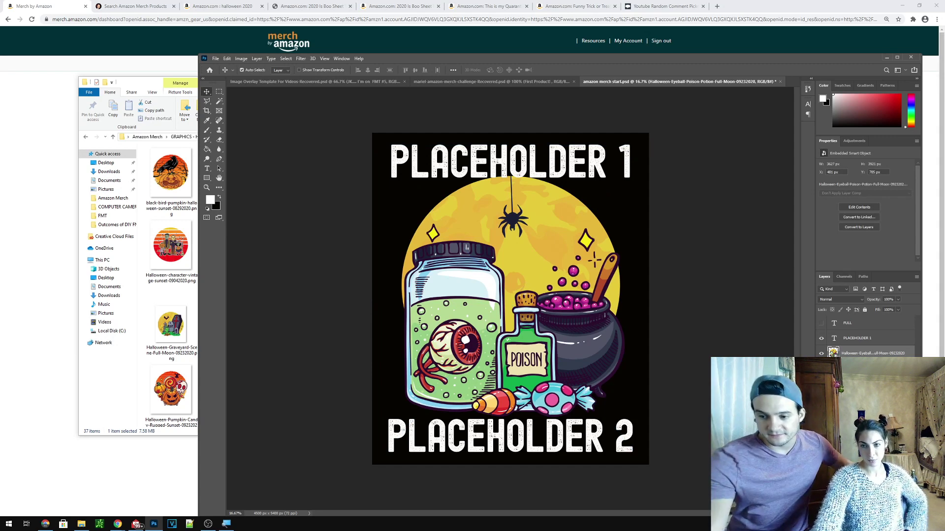
left_click(831, 338)
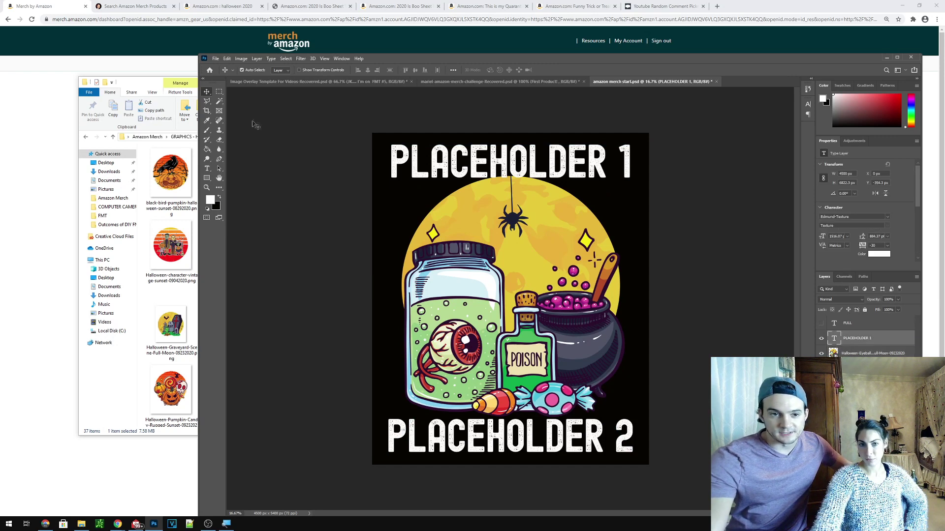
left_click_drag(536, 170, 537, 163)
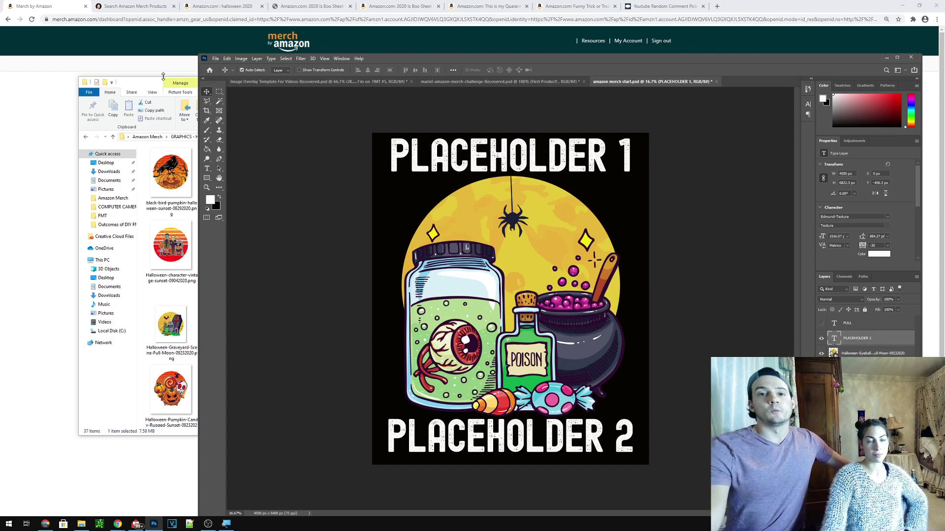
Step: Switch back to the Merch by Amazon PrettyMerch dashboard
left_click(2, 4)
right_click(2, 4)
left_click(120, 129)
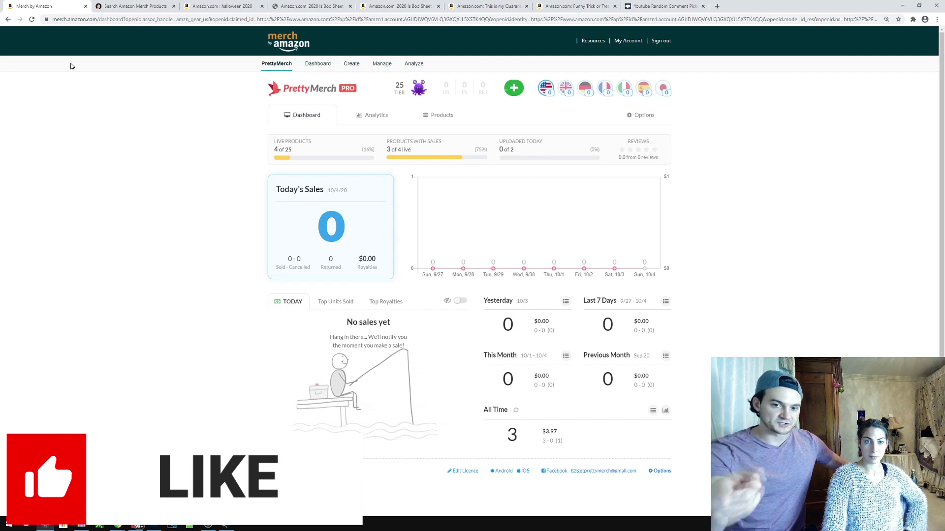
Step: Search Merch t-shirts for 'halloween 2020' with the Ryan Hogue Merch Search tool
left_click(131, 6)
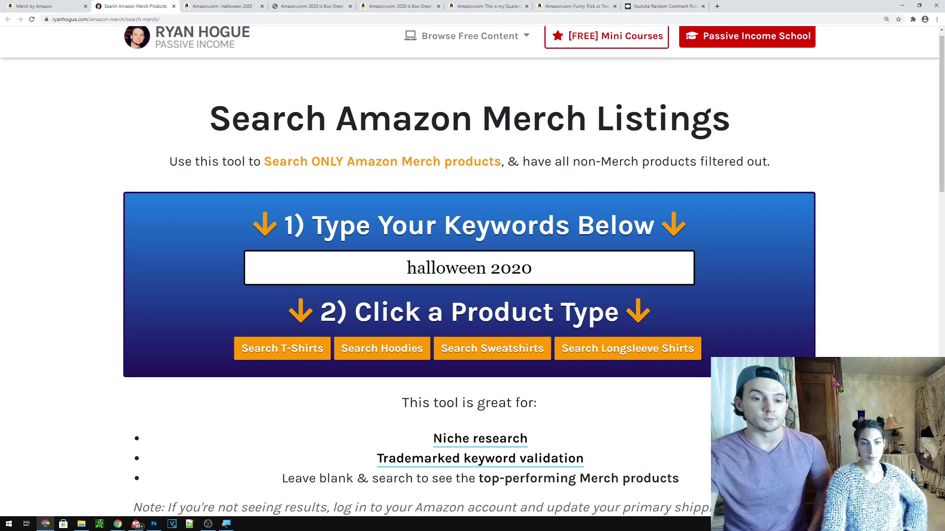
left_click_drag(524, 267, 155, 270)
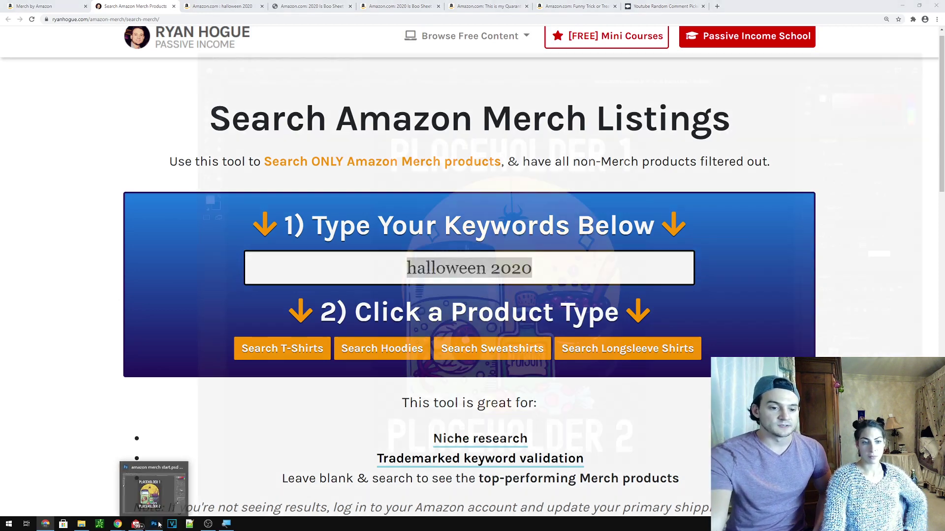
left_click(159, 525)
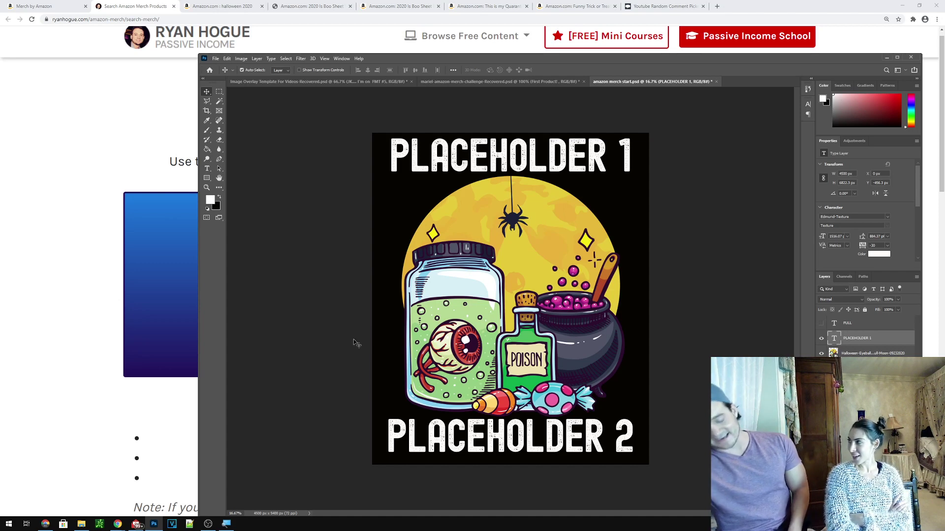
left_click(140, 196)
left_click(276, 346)
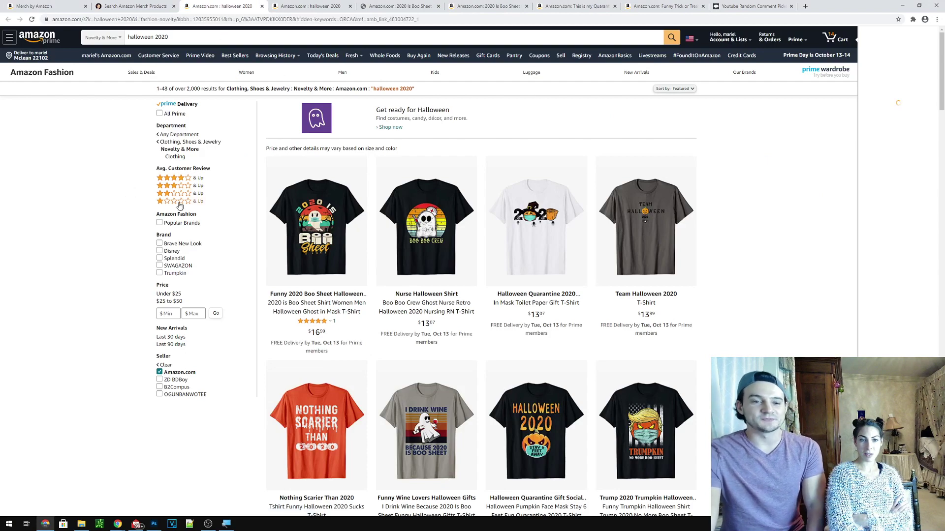
Step: Zoom the halloween 2020 shirt results to 150% and scroll through the competing designs
key("ctrl+plus")
key("ctrl+plus")
key("ctrl+plus")
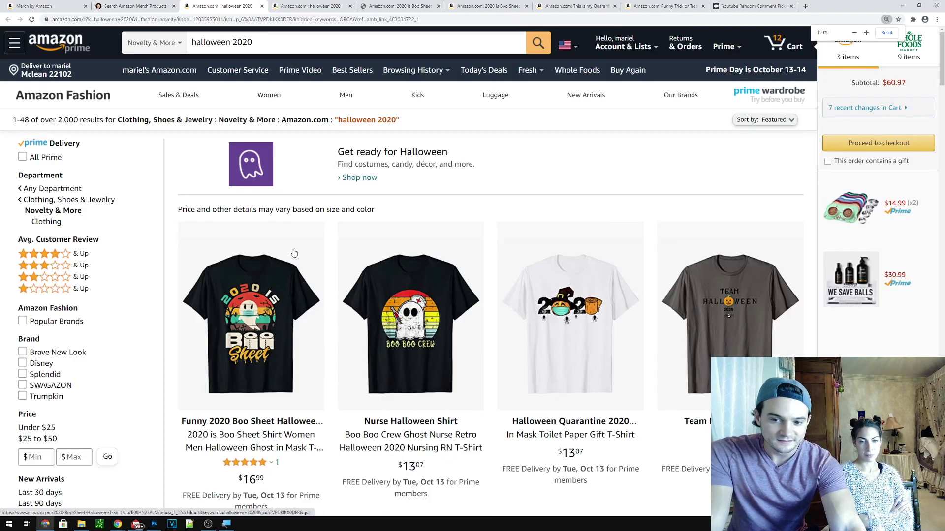
scroll(175, 226, "down", 3)
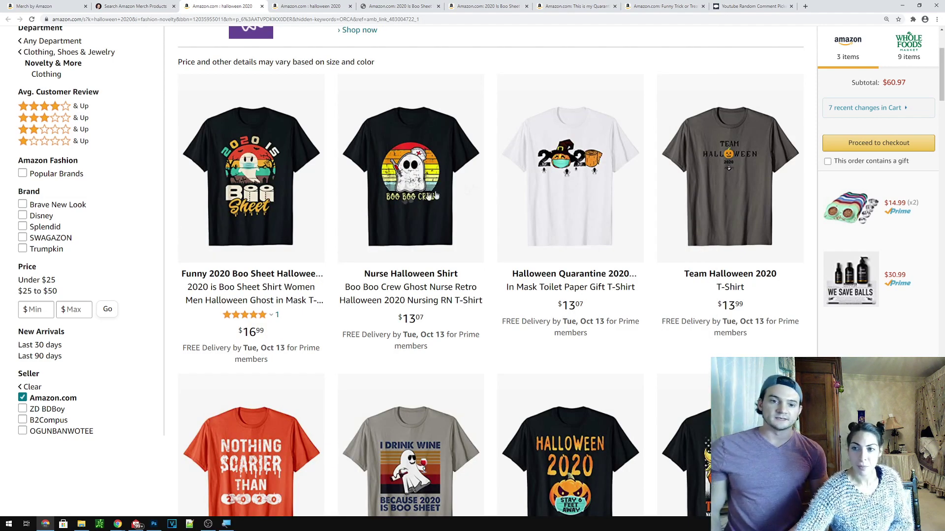
scroll(512, 209, "down", 1)
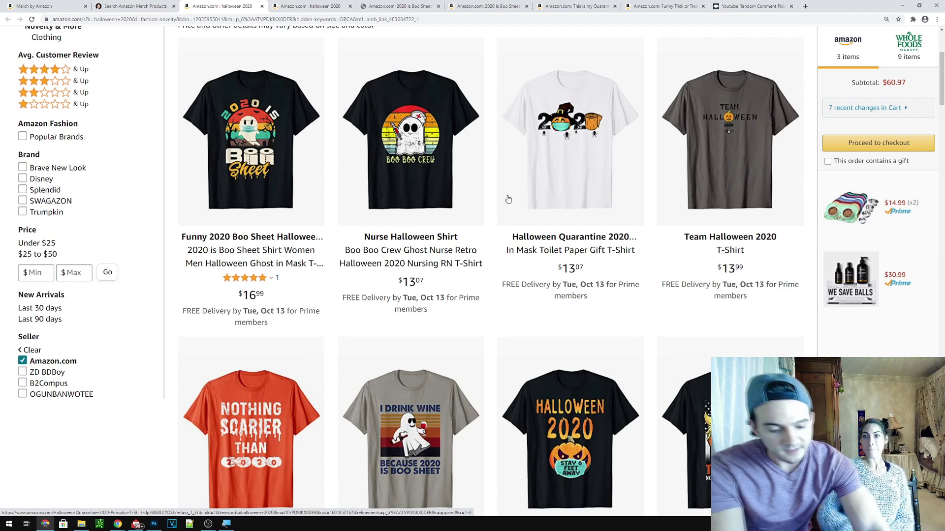
key("ctrl+t")
Step: Install the DS Amazon Quick View extension from the Chrome Web Store
type("ds amazon q")
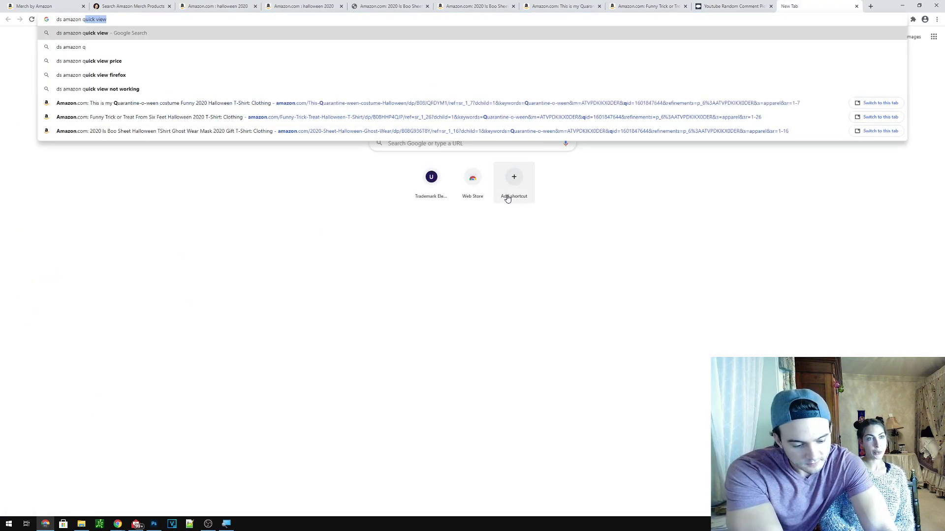
type("uick view chrome exten")
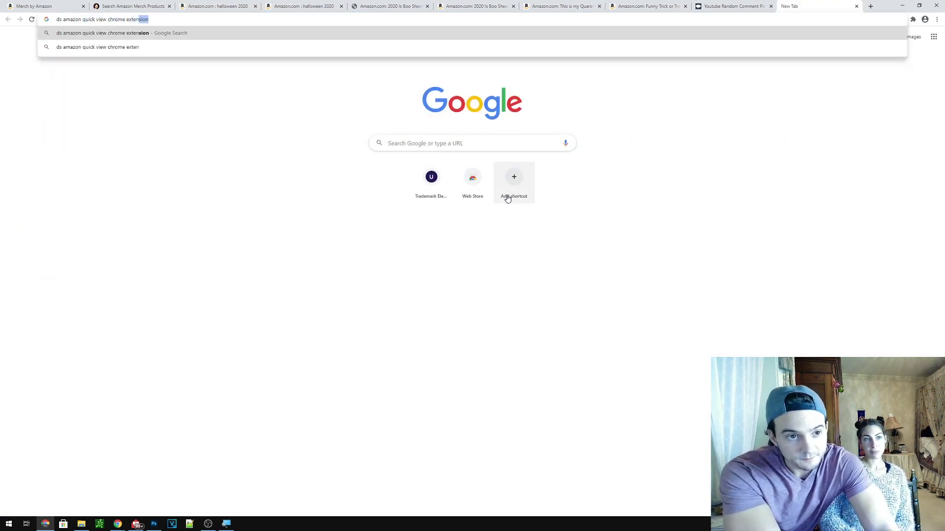
key("Return")
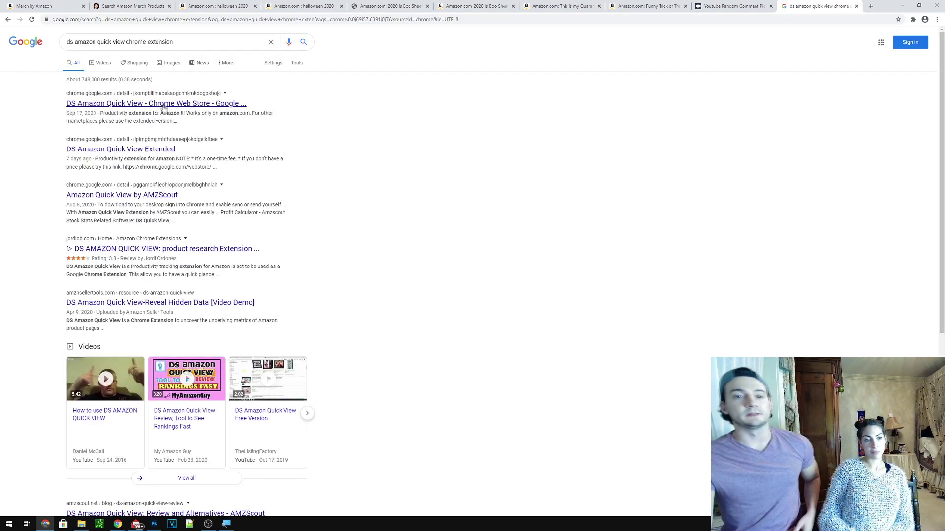
left_click(165, 105)
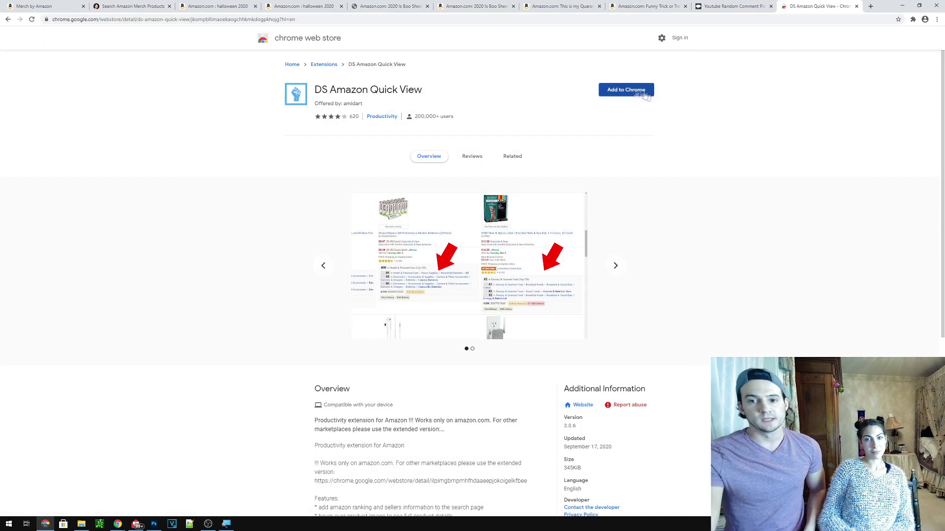
left_click(632, 91)
left_click(475, 85)
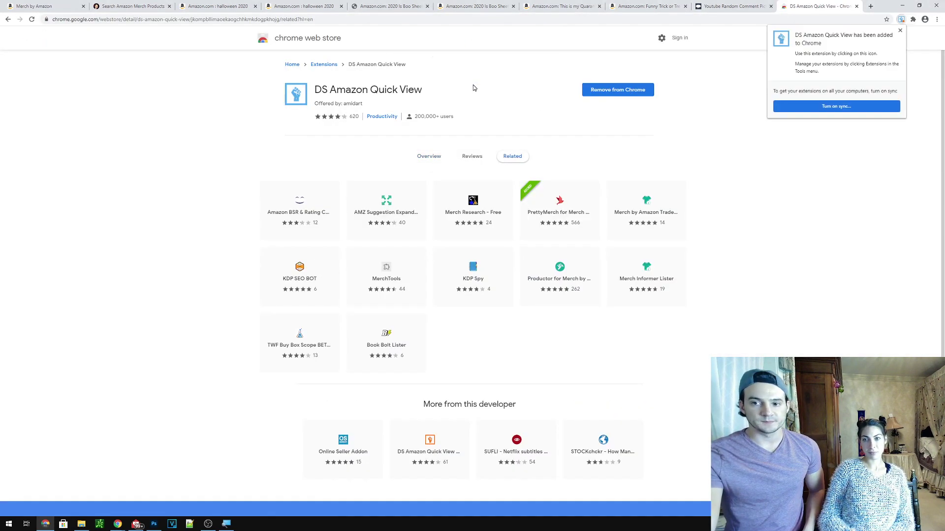
Step: Check the best-seller ranks, such as #1,172,996, under the halloween 2020 shirts
left_click(241, 6)
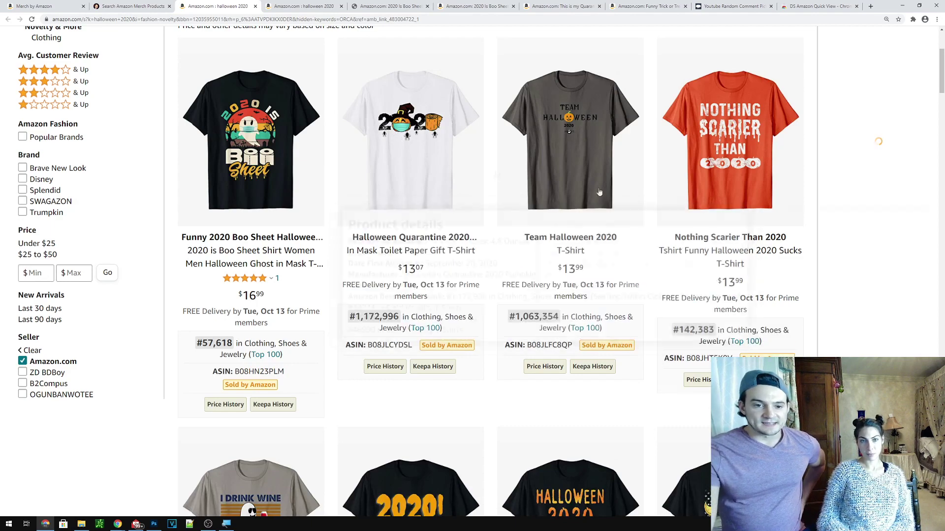
scroll(887, 231, "down", 1)
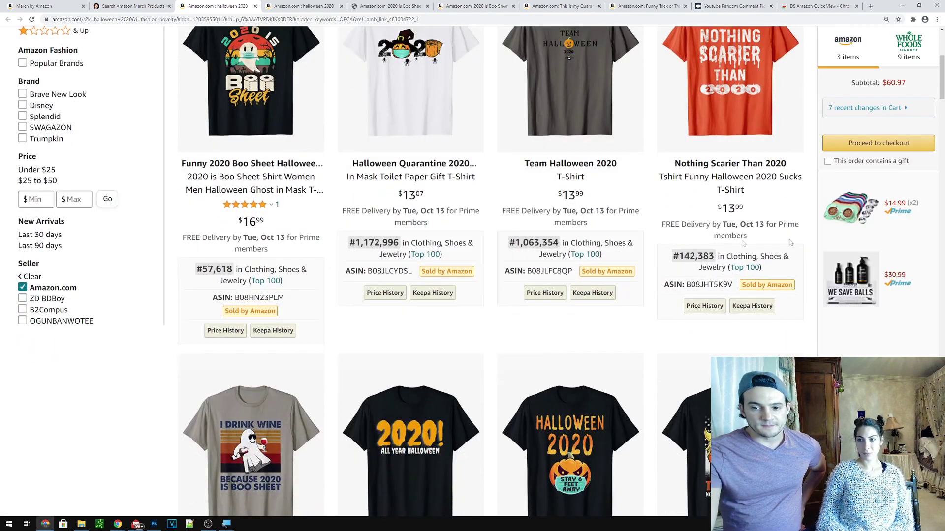
left_click_drag(349, 242, 399, 242)
left_click_drag(512, 242, 538, 240)
left_click(538, 239)
scroll(538, 239, "up", 3)
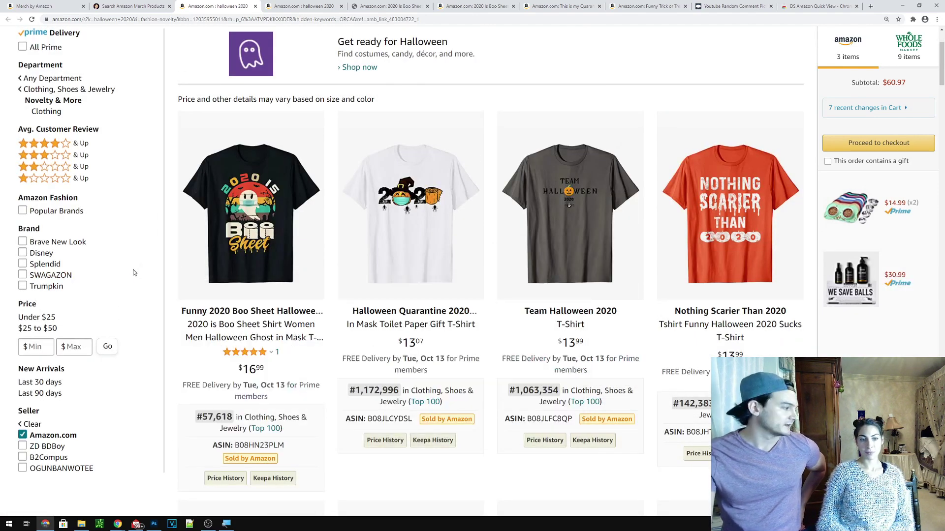
scroll(174, 340, "down", 1)
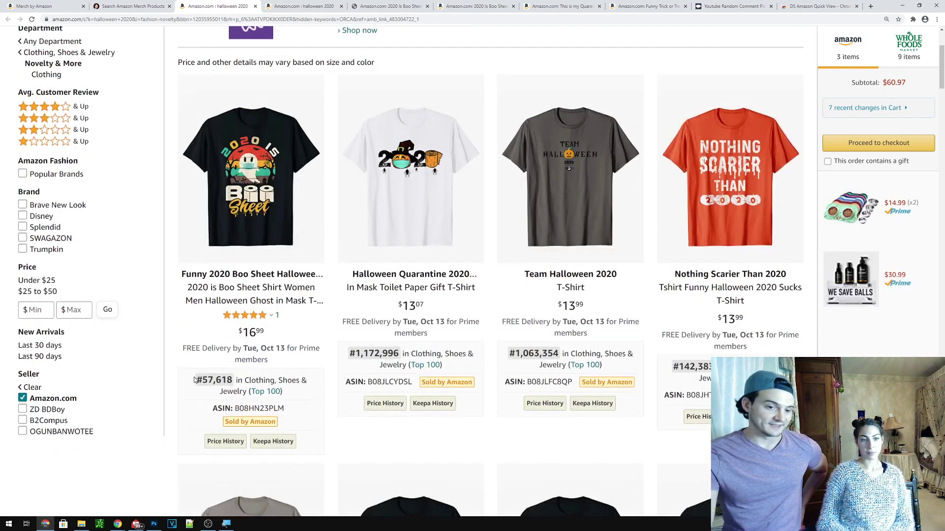
mouse_move(225, 225)
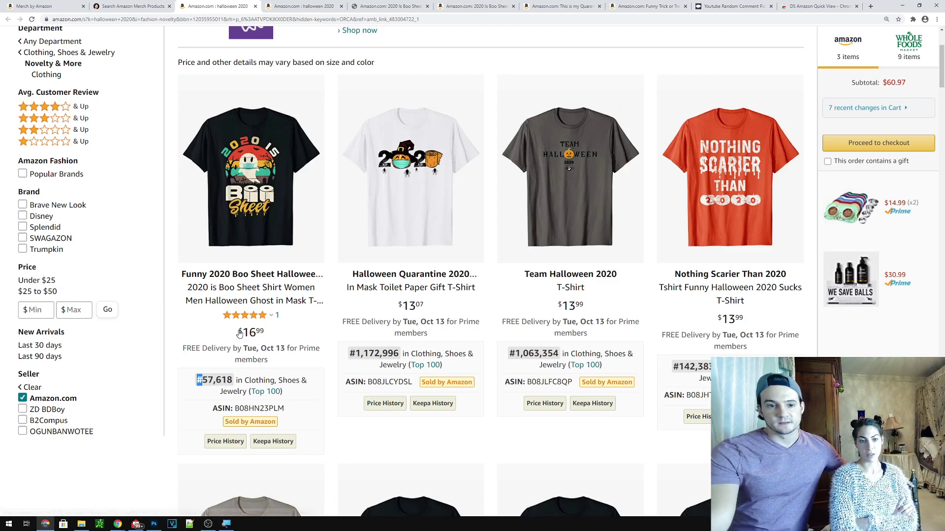
mouse_move(214, 380)
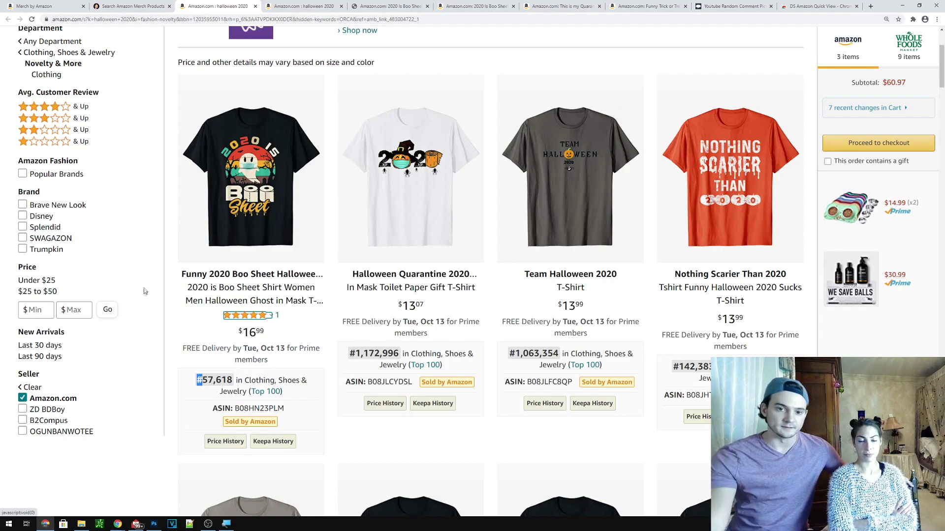
scroll(329, 230, "down", 1)
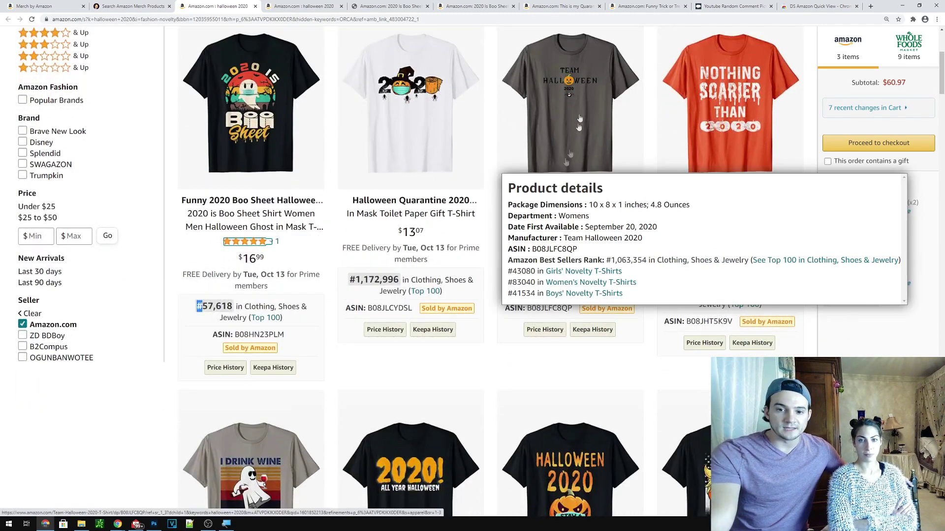
Step: Bring the Photoshop eyeball potion design in front of the Amazon shirt results
scroll(535, 262, "down", 2)
scroll(535, 262, "up", 2)
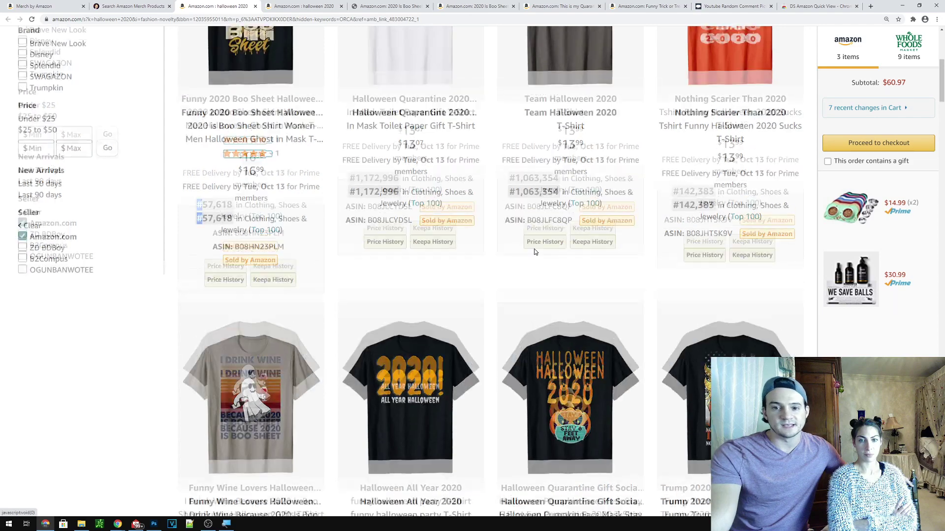
mouse_move(544, 329)
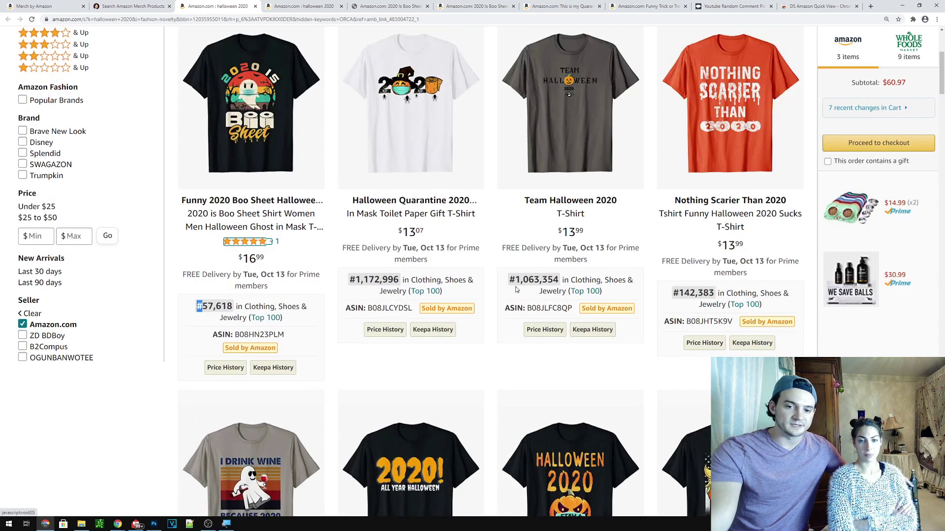
left_click(154, 525)
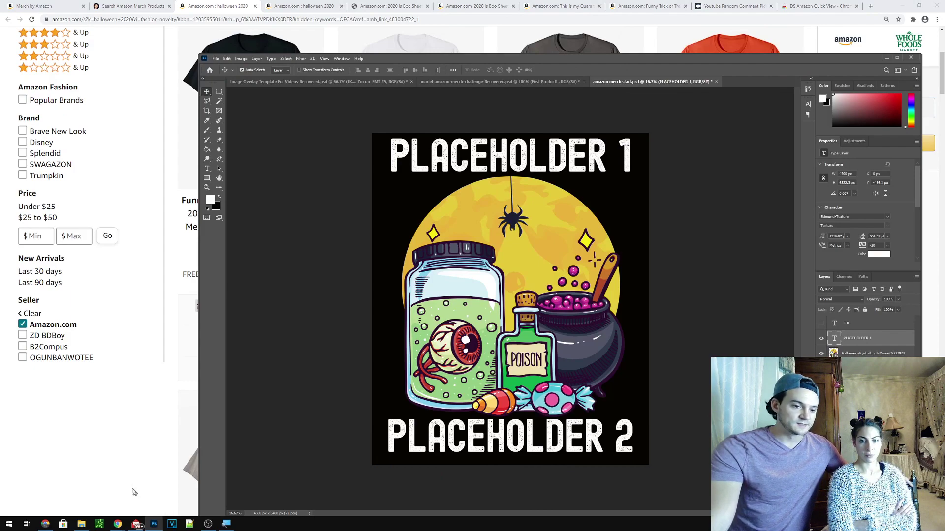
Step: Browse the Amazon halloween 2020 shirt results, checking designs like 2020 Boo Sheet
left_click(154, 432)
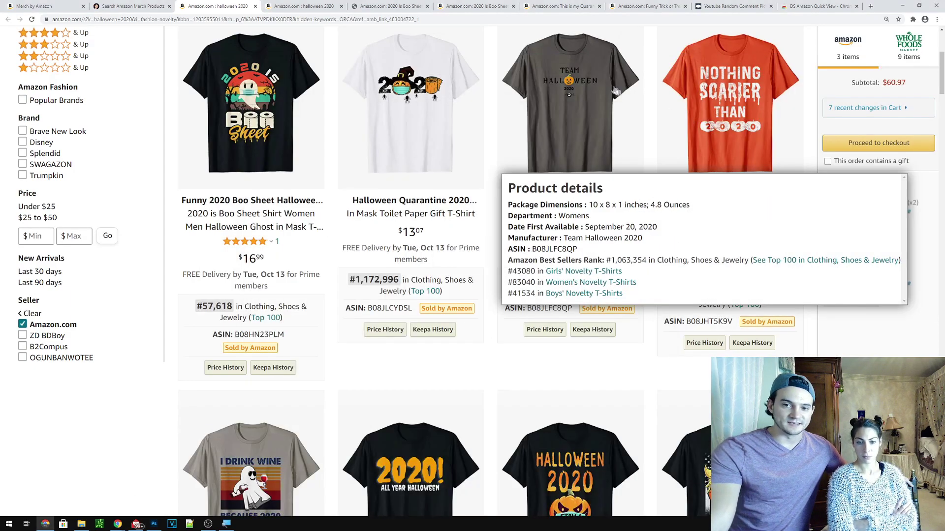
scroll(148, 408, "down", 3)
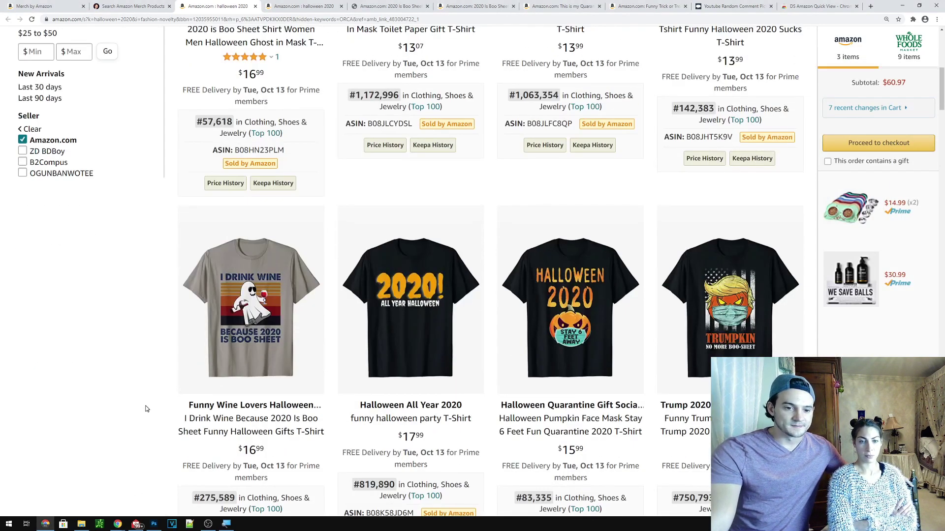
scroll(156, 377, "down", 1)
scroll(155, 379, "down", 1)
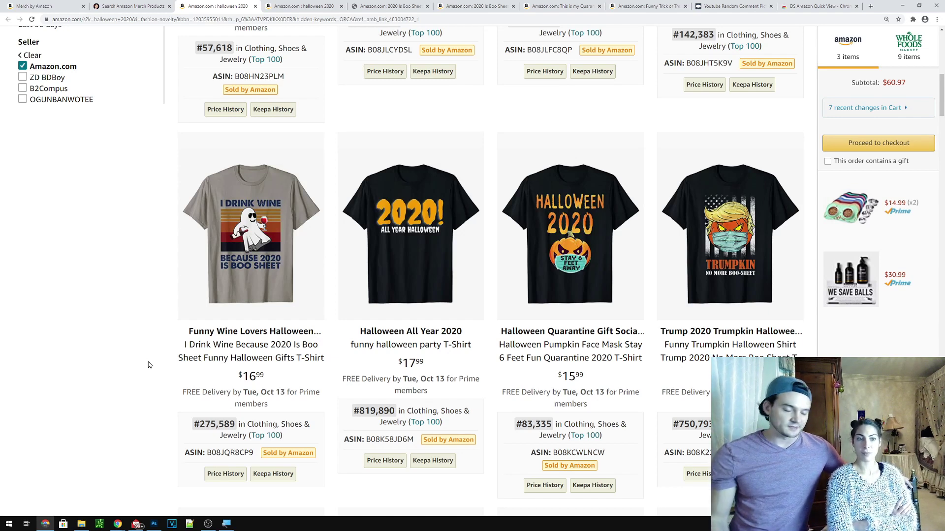
mouse_move(183, 317)
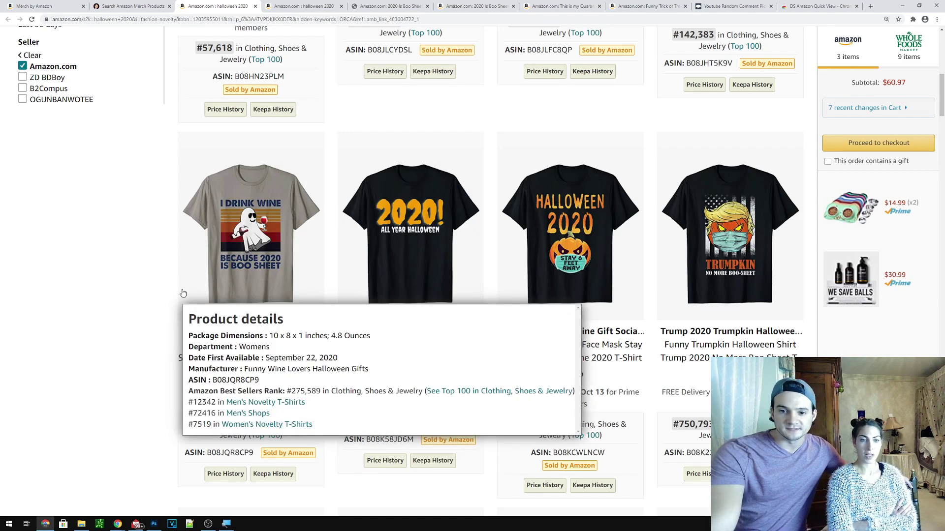
scroll(93, 305, "down", 2)
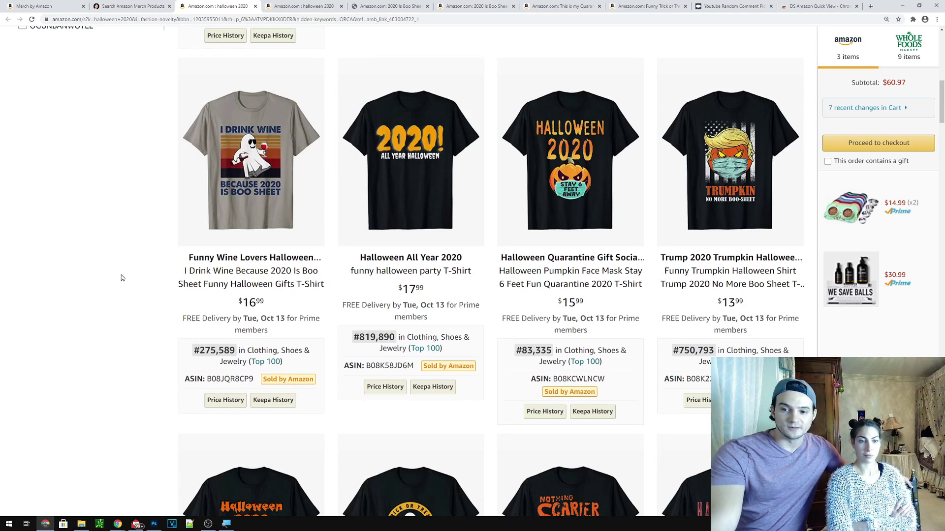
scroll(122, 276, "down", 1)
scroll(123, 277, "down", 3)
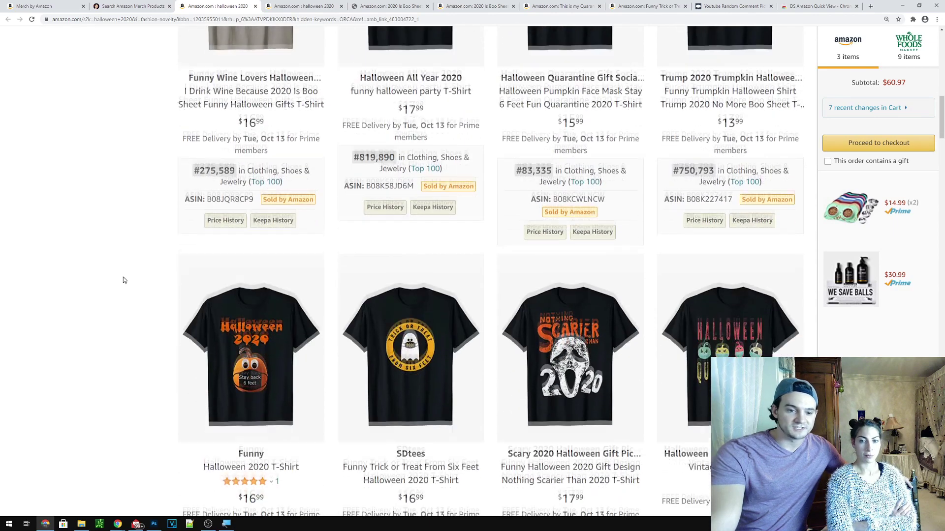
scroll(124, 279, "down", 2)
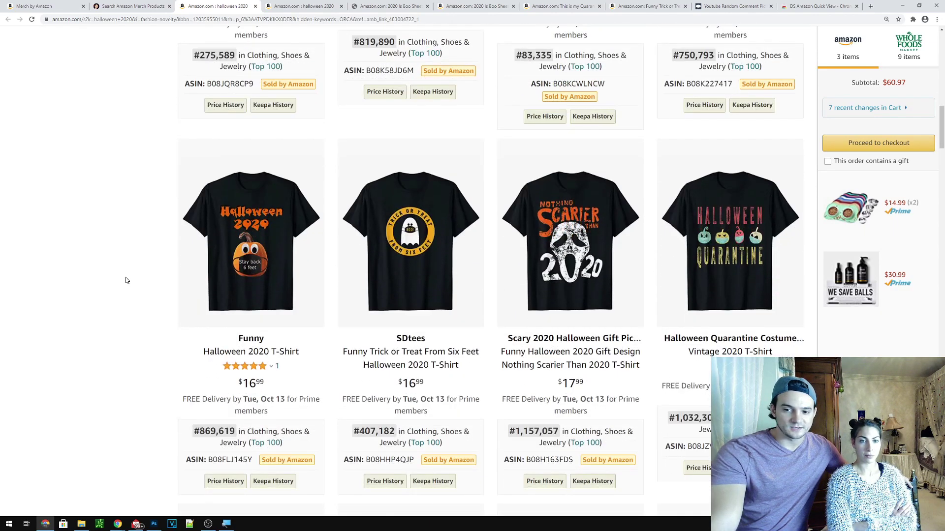
scroll(125, 280, "down", 2)
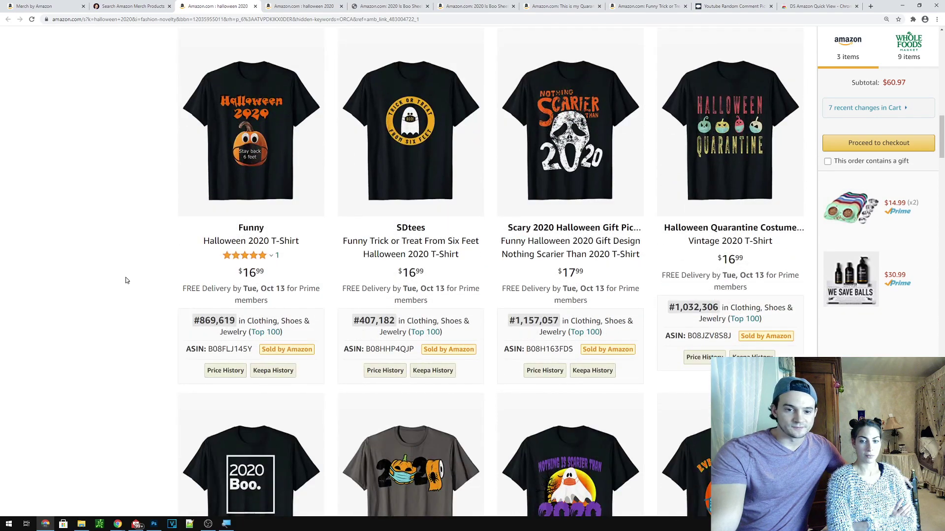
scroll(125, 281, "down", 5)
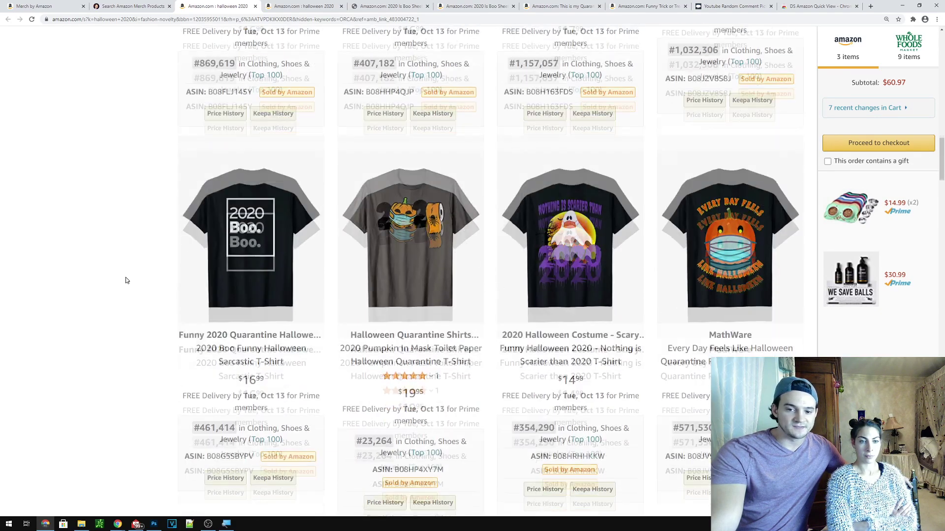
Step: Glance at the Photoshop placeholder design, then keep scrolling through the shirt results
left_click(153, 524)
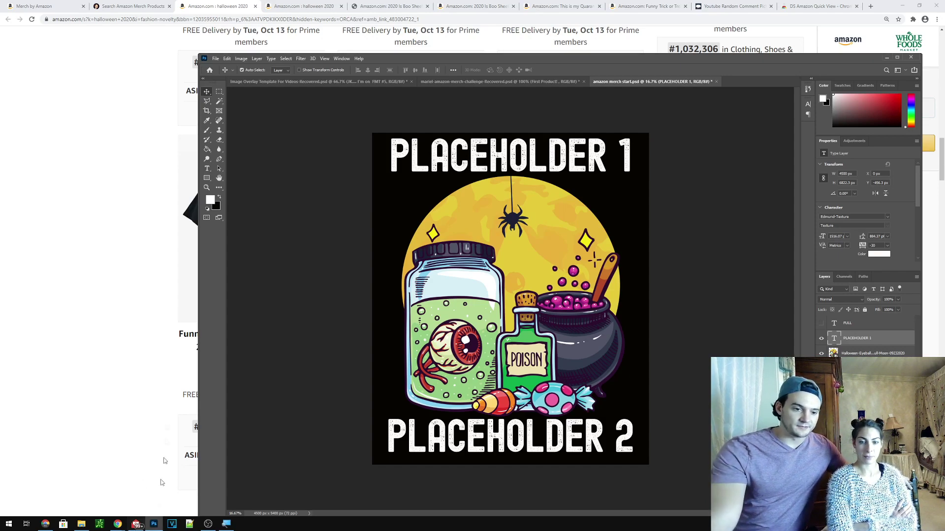
left_click(153, 525)
scroll(179, 370, "down", 2)
scroll(180, 371, "down", 2)
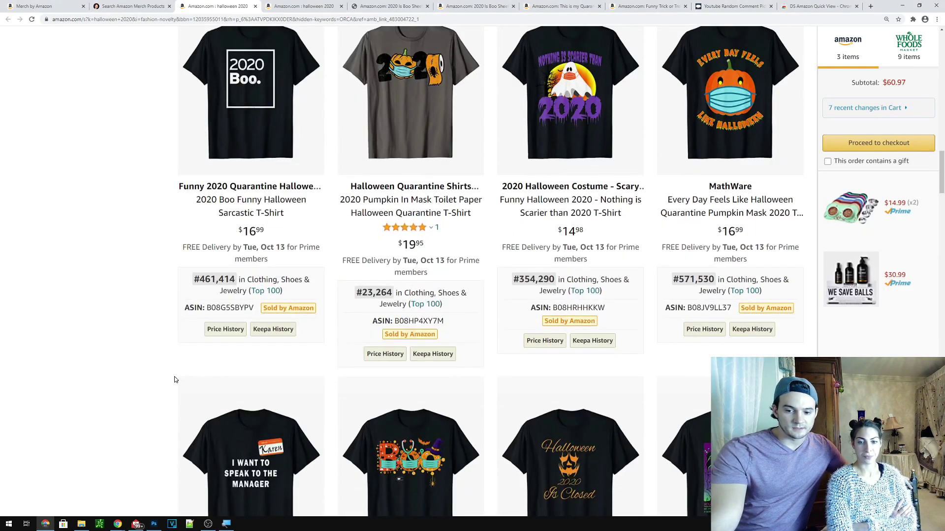
scroll(174, 379, "down", 3)
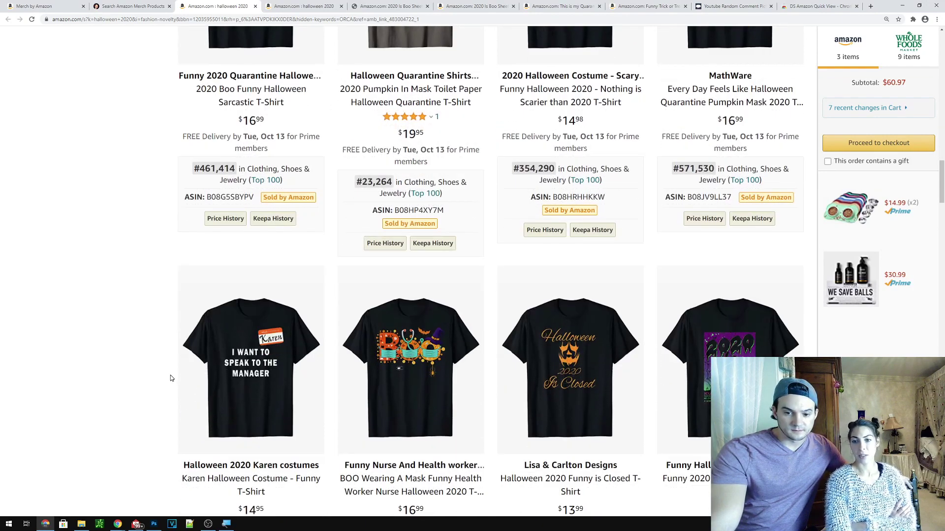
scroll(169, 376, "down", 4)
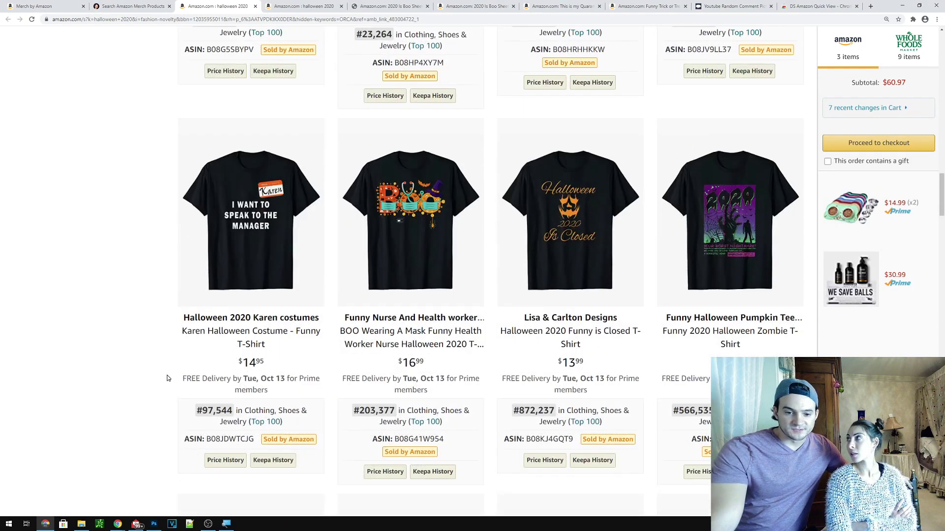
scroll(151, 352, "down", 1)
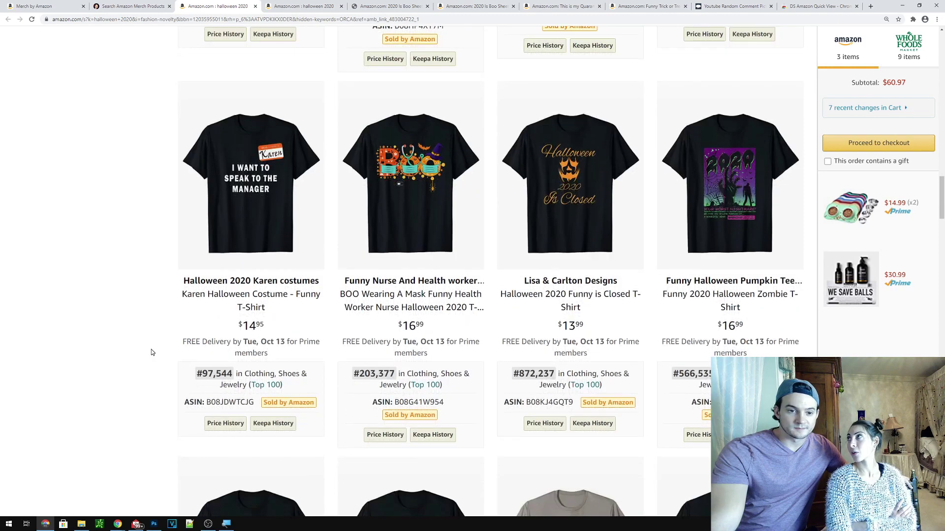
scroll(151, 352, "up", 4)
scroll(147, 355, "down", 7)
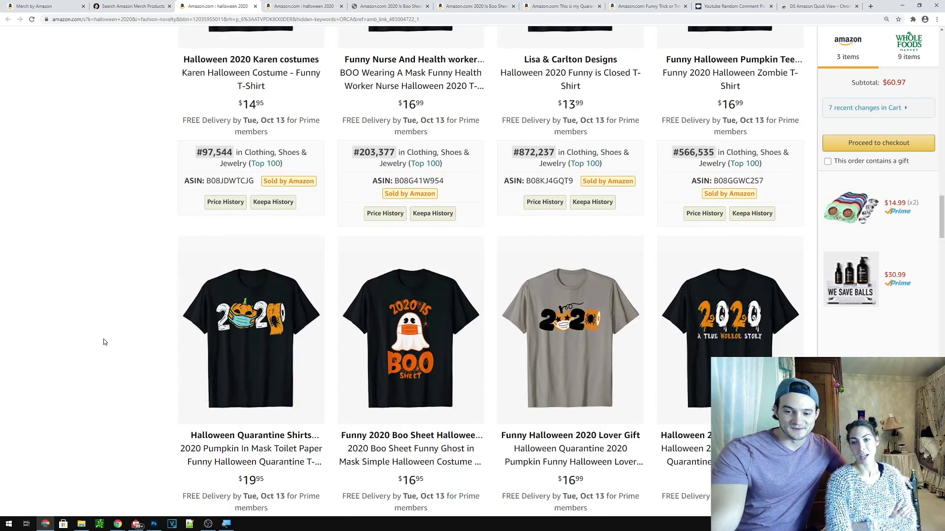
scroll(103, 342, "down", 3)
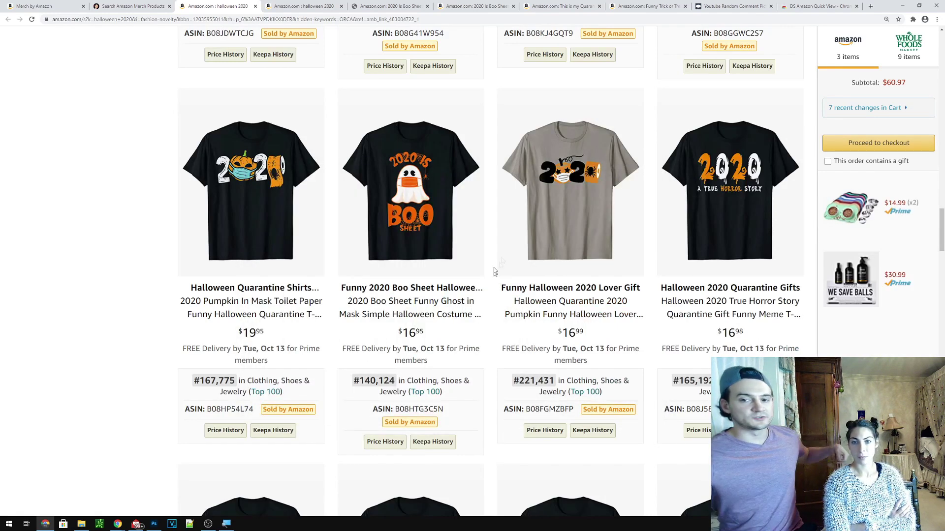
Step: Replace the halloween 2020 keywords with '2020 a true horror story' and run the t-shirt search
mouse_move(366, 193)
key("ctrl+shift+Tab")
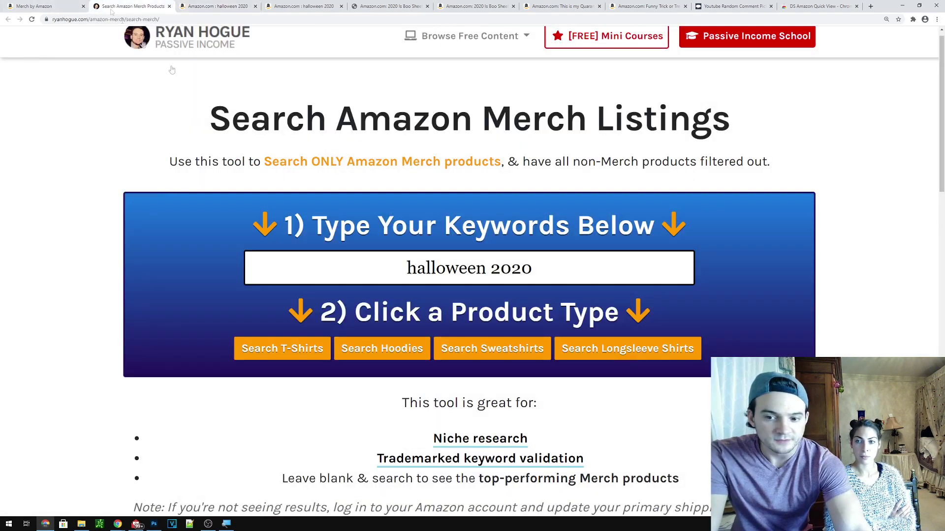
triple_click(592, 283)
type("2020 a true ")
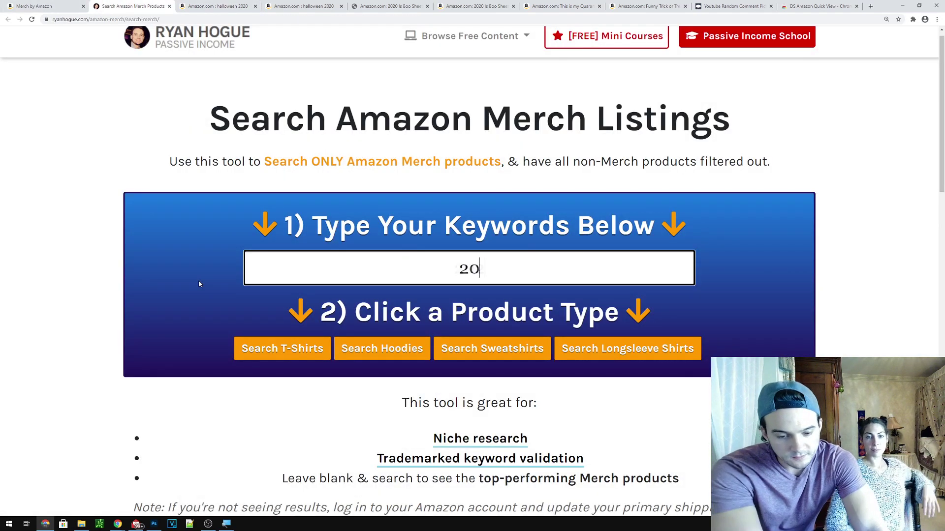
type("ho")
key("BackSpace")
key("BackSpace")
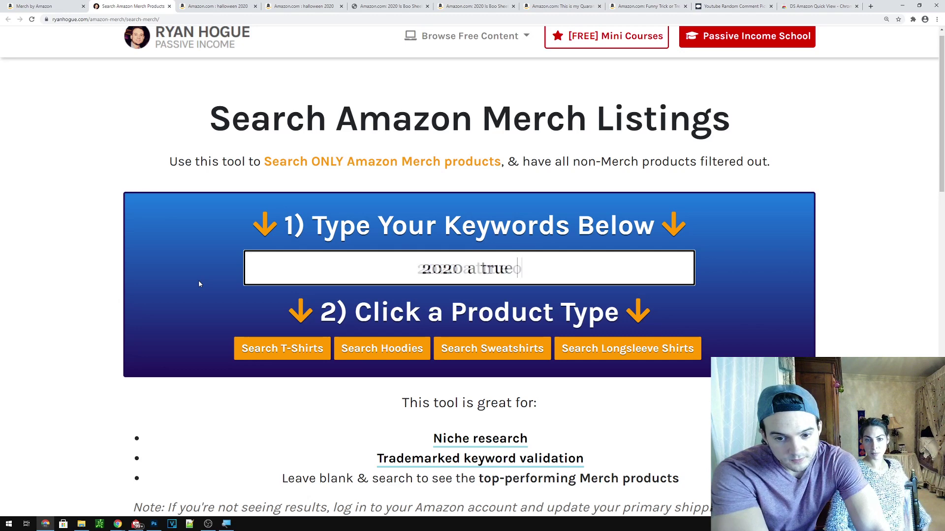
type("horror story")
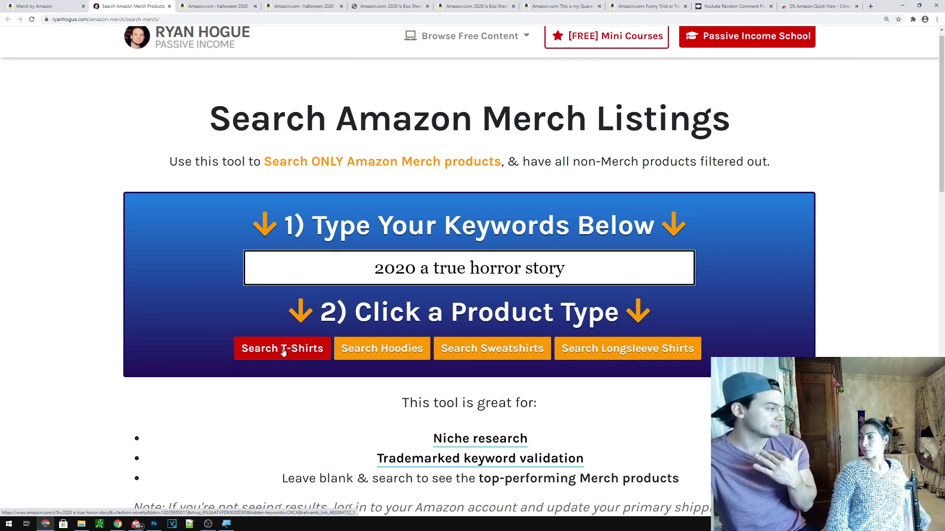
left_click(283, 351)
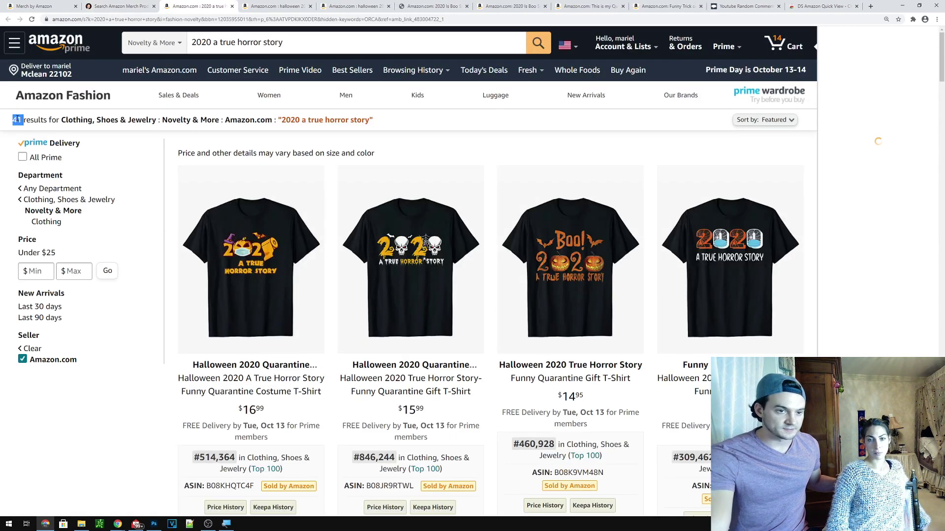
Step: Scroll through the 41 'true horror story' shirts and their Clothing sales ranks, then back up
scroll(58, 296, "down", 3)
scroll(57, 295, "down", 1)
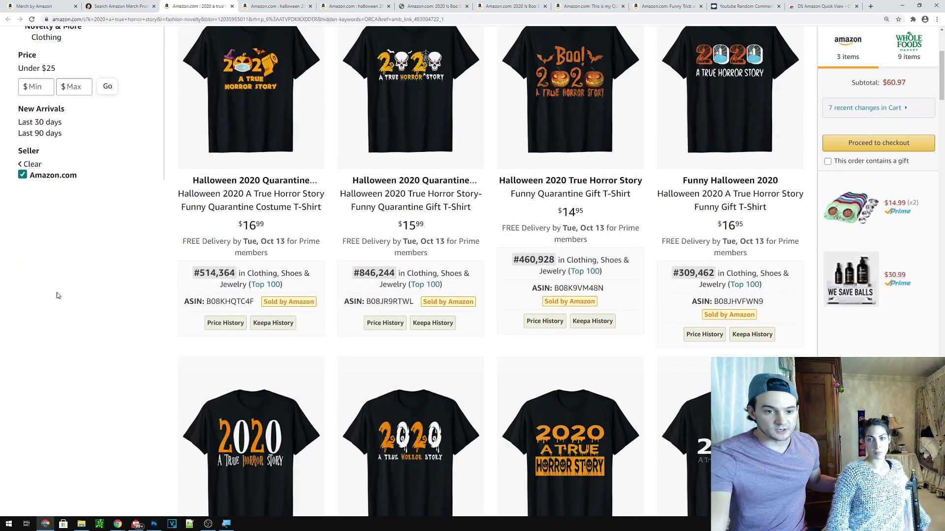
scroll(60, 296, "down", 1)
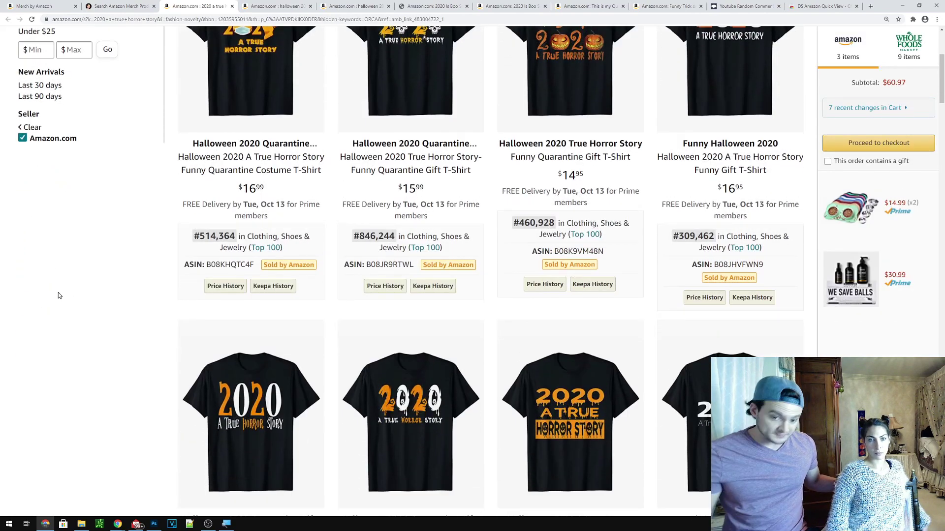
scroll(217, 307, "down", 6)
mouse_move(385, 367)
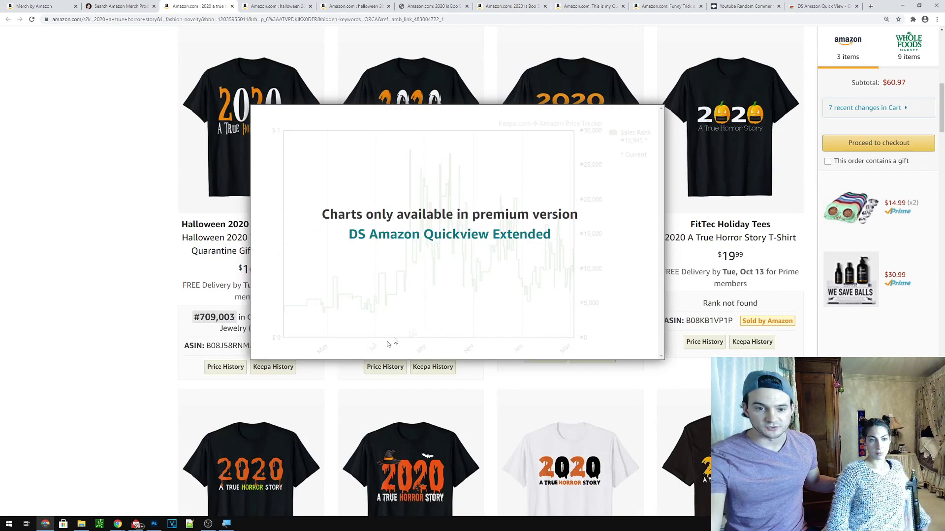
scroll(3, 369, "down", 7)
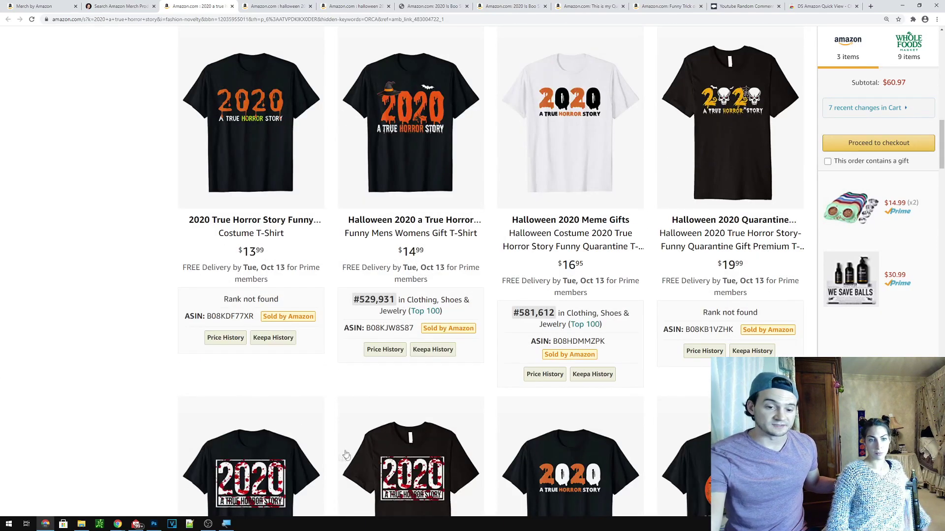
scroll(121, 353, "up", 18)
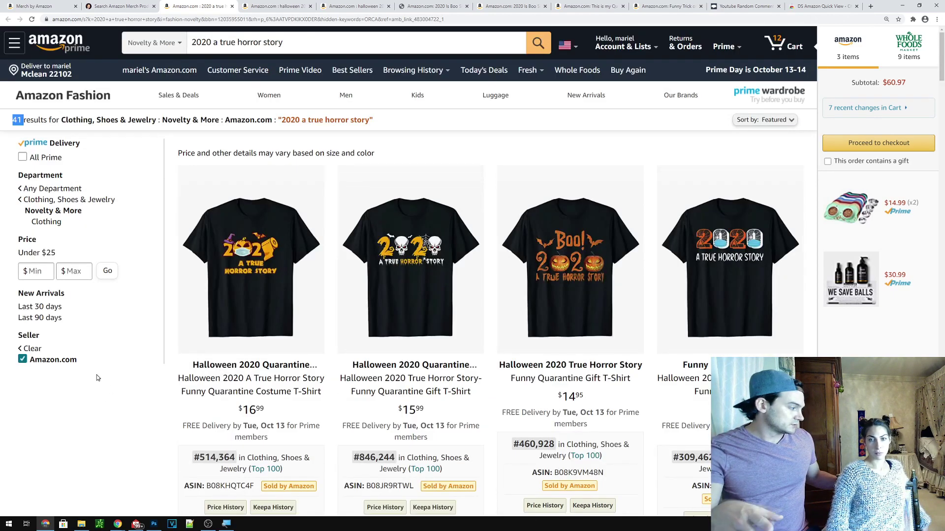
Step: Add an orange ff7d00 Color Overlay to the PLACEHOLDER 1 text layer
left_click(154, 524)
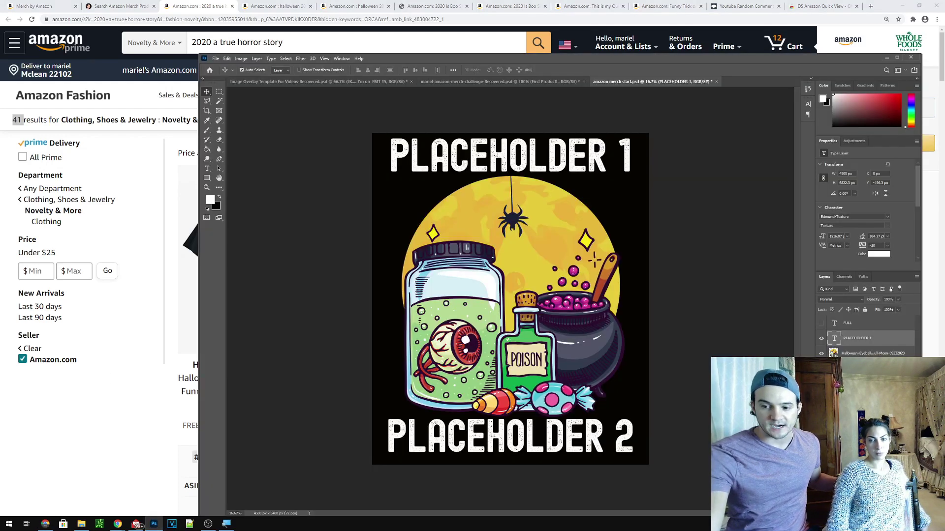
right_click(857, 340)
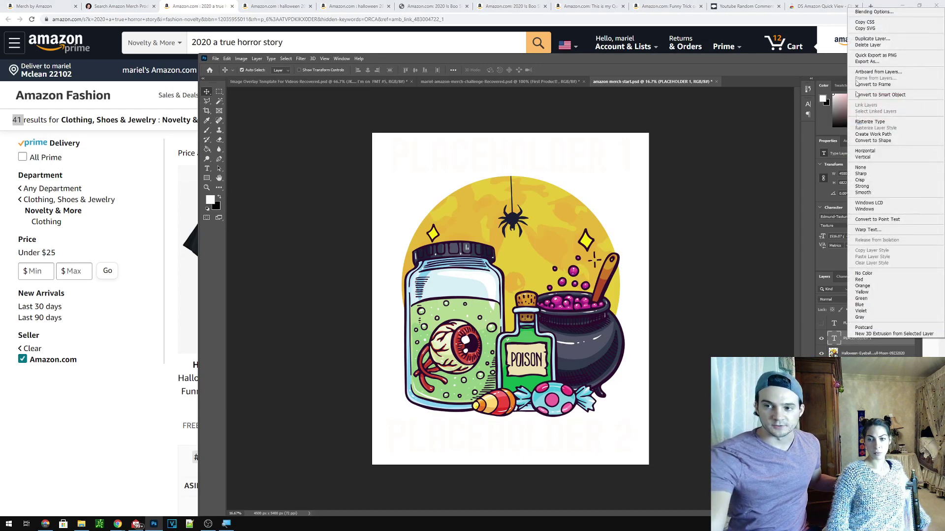
left_click(868, 14)
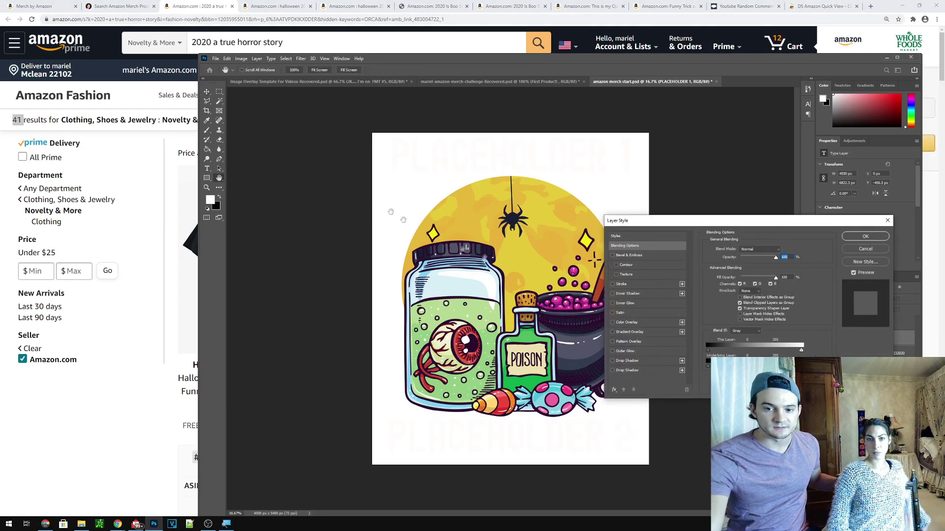
left_click(635, 322)
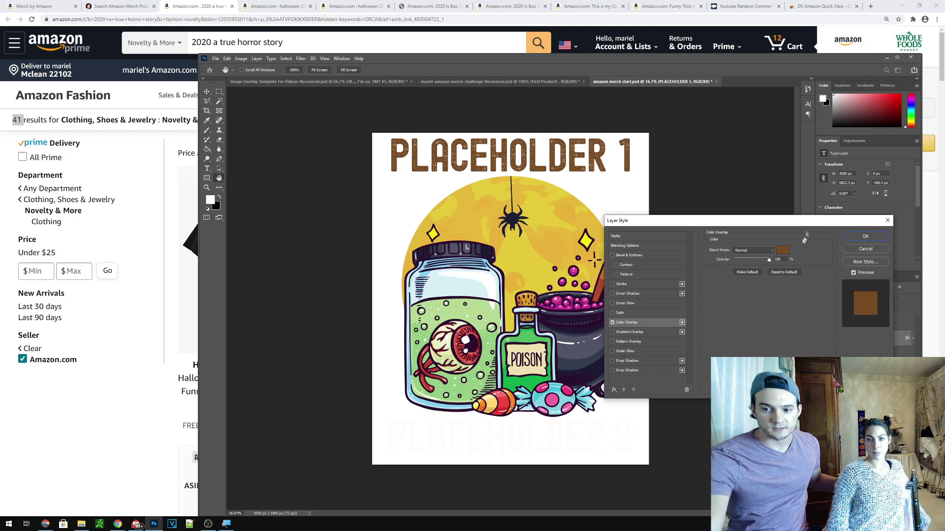
left_click(782, 250)
type("ff7d00")
left_click_drag(473, 44, 798, 79)
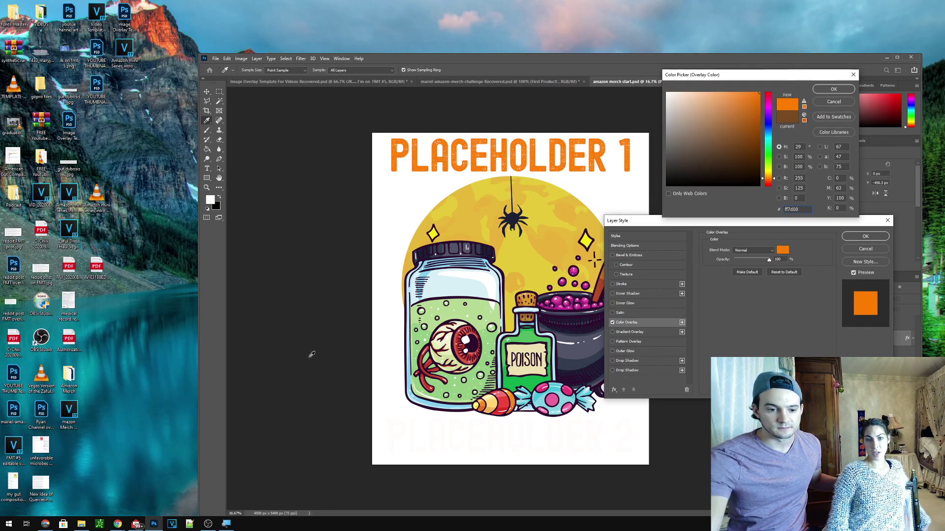
key("Return")
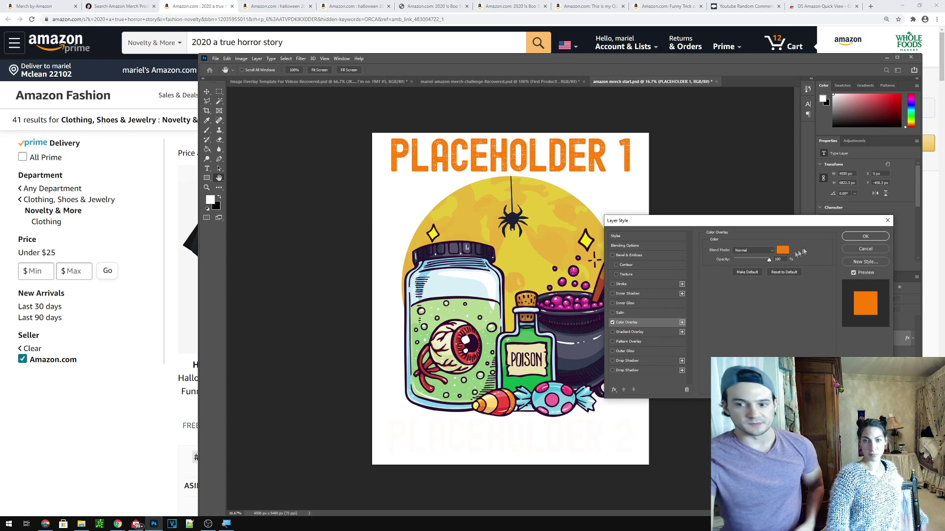
left_click(880, 237)
Step: Copy PLACEHOLDER 1's layer style and paste it onto PLACEHOLDER 2
right_click(854, 339)
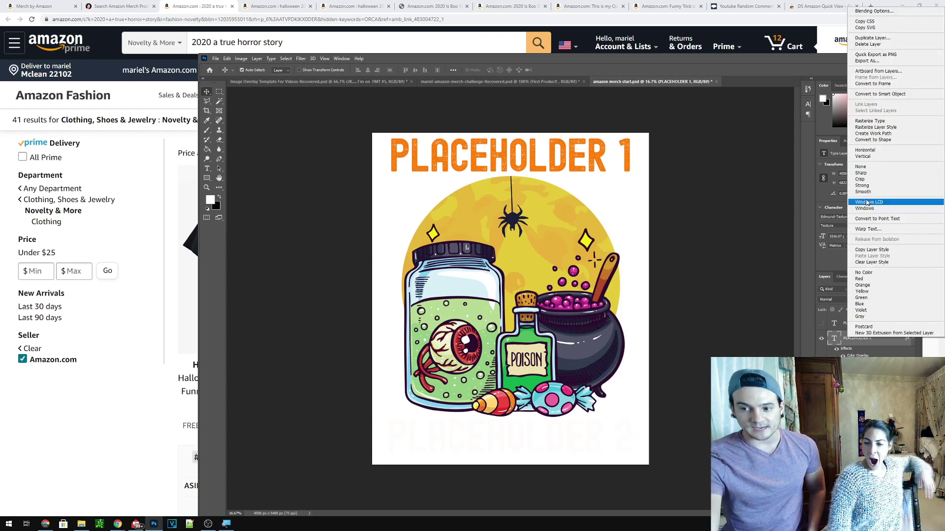
left_click(854, 323)
right_click(854, 323)
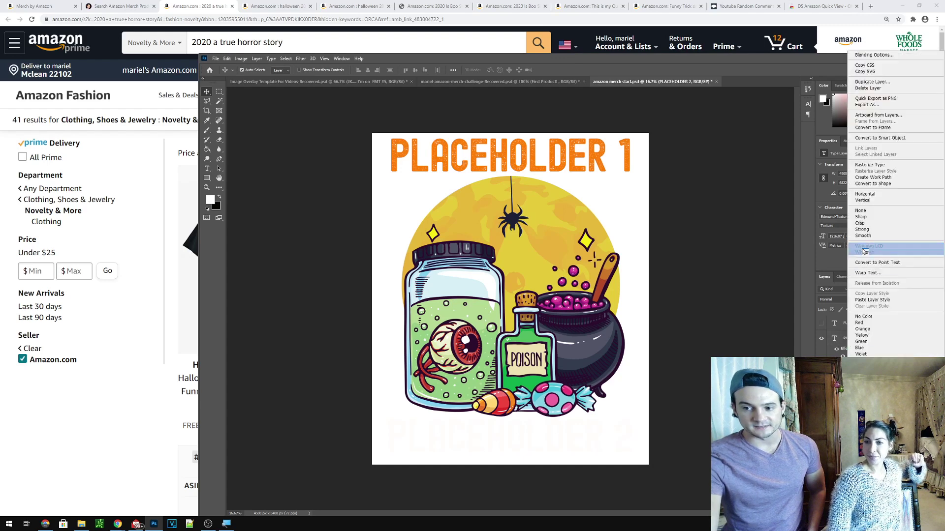
left_click(870, 299)
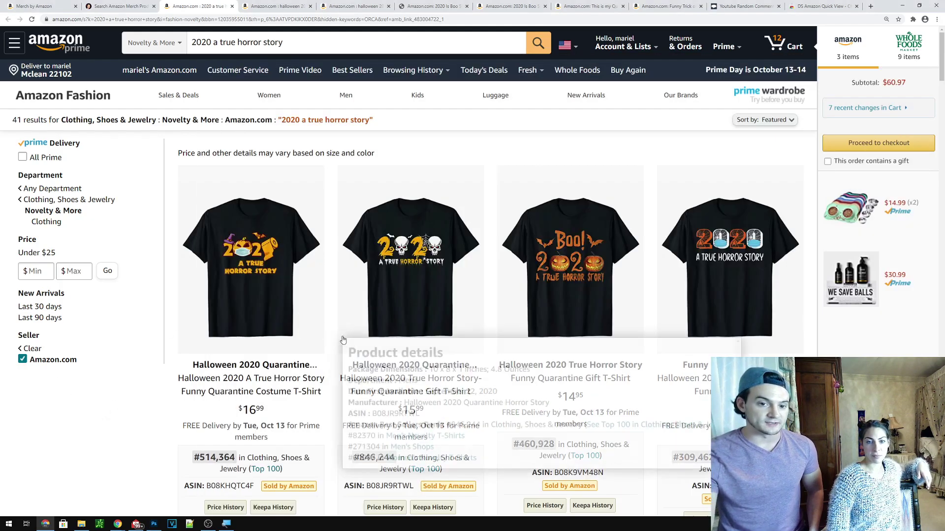
scroll(159, 339, "down", 6)
scroll(159, 340, "down", 2)
scroll(162, 347, "up", 4)
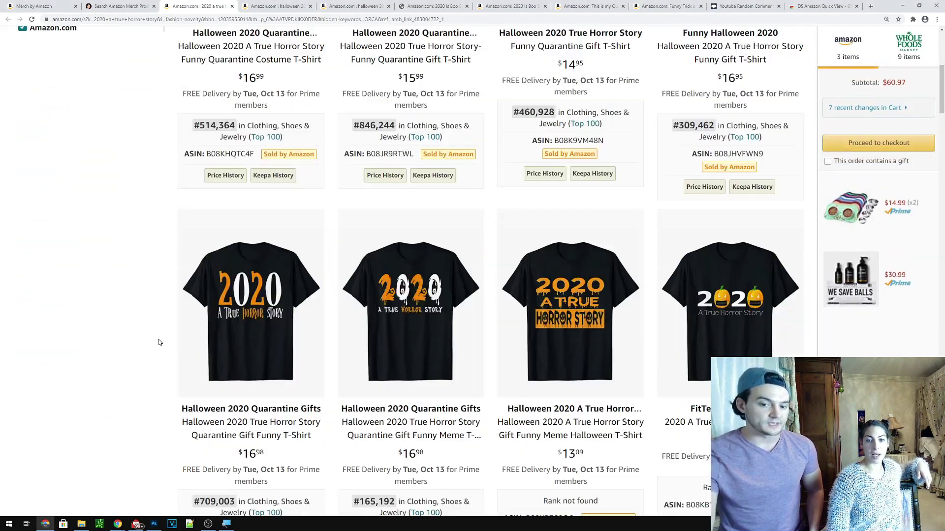
scroll(165, 356, "down", 8)
mouse_move(557, 209)
scroll(22, 258, "down", 1)
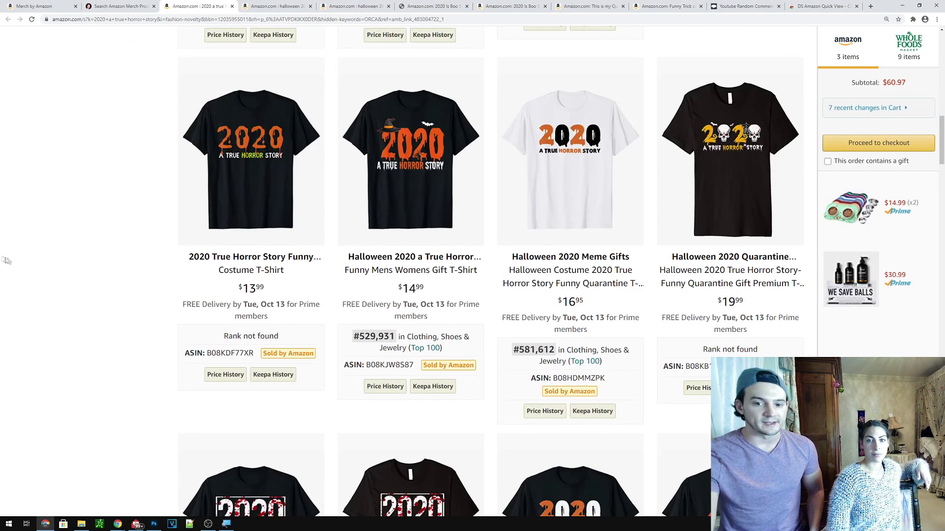
scroll(21, 258, "up", 2)
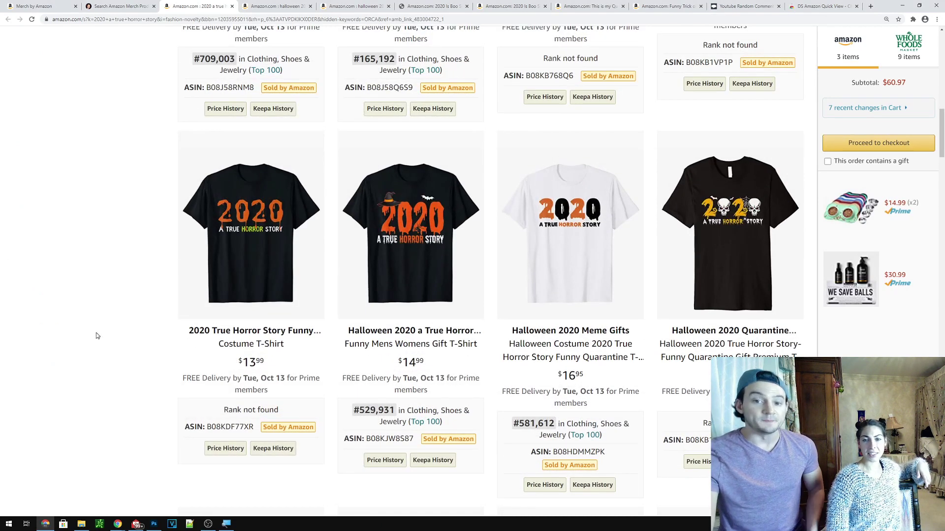
left_click(154, 524)
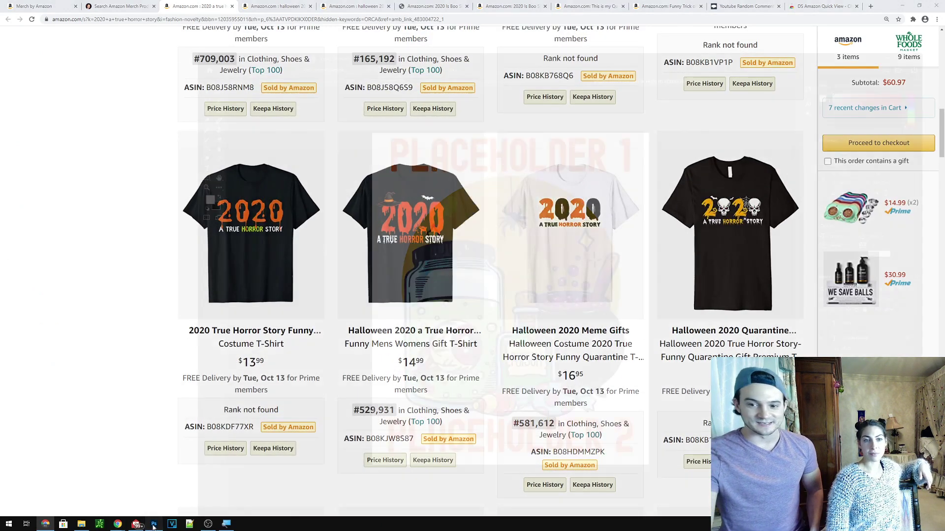
left_click(48, 280)
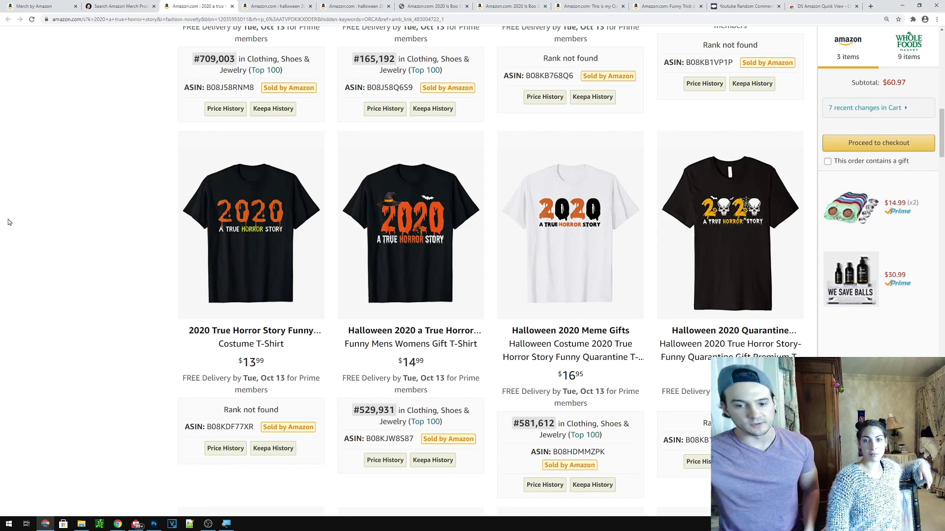
left_click(154, 523)
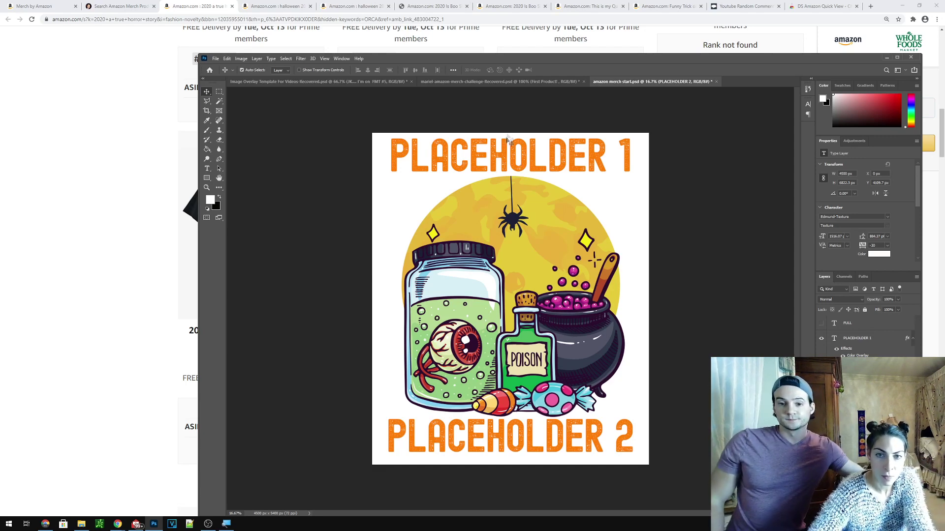
Step: Change the PLACEHOLDER 1 text to '2020' and commit the edit
left_click(508, 149)
double_click(506, 148)
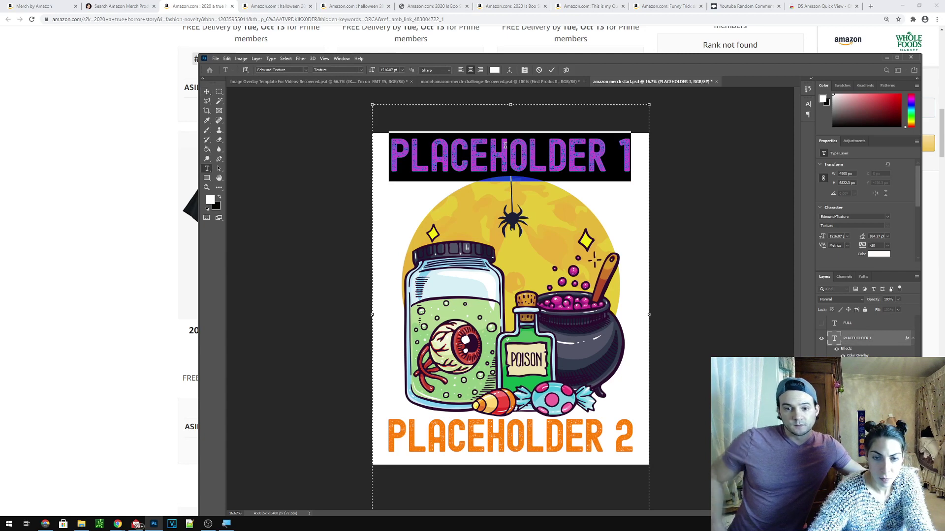
type("2020")
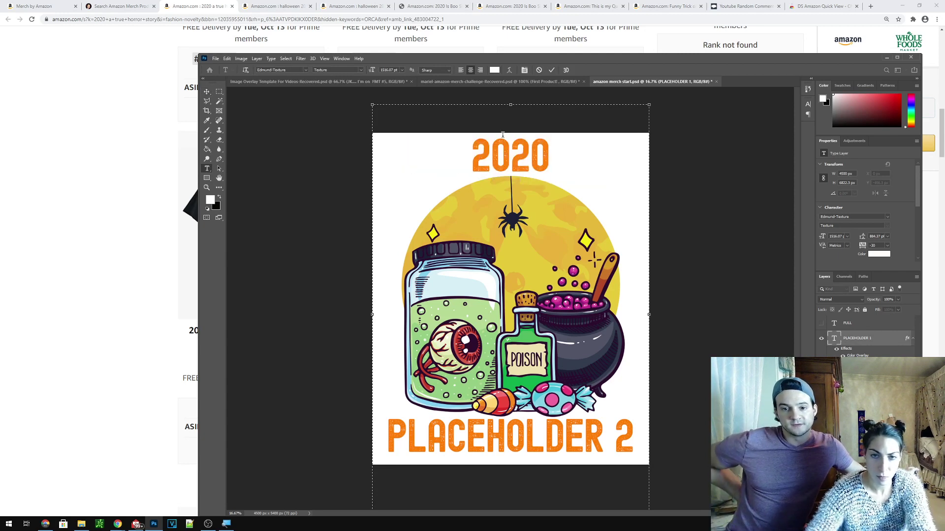
key("ctrl+a")
key("Left")
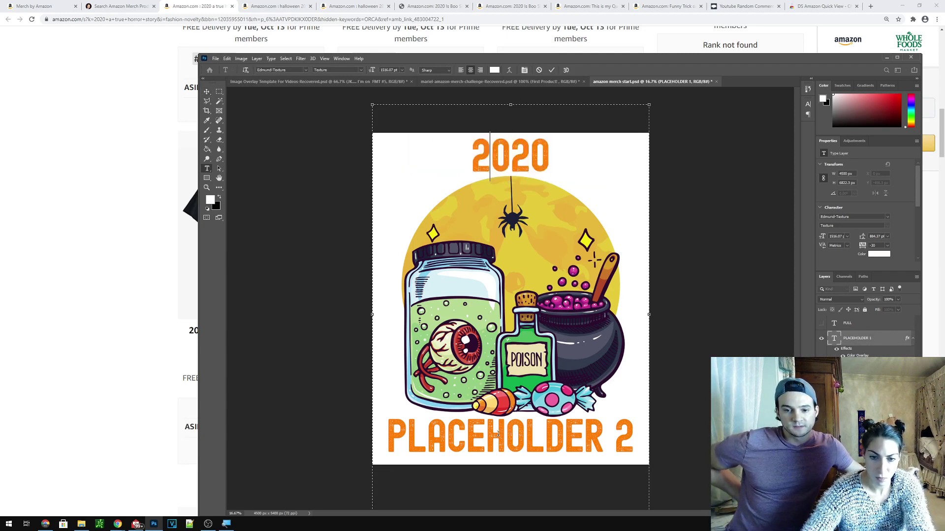
key("ctrl+a")
key("Left")
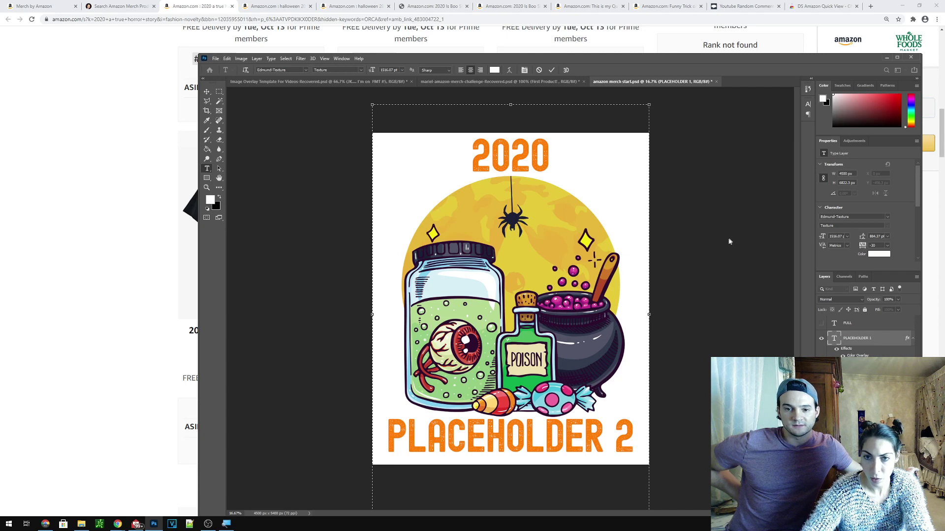
key("ctrl+Return")
key("v")
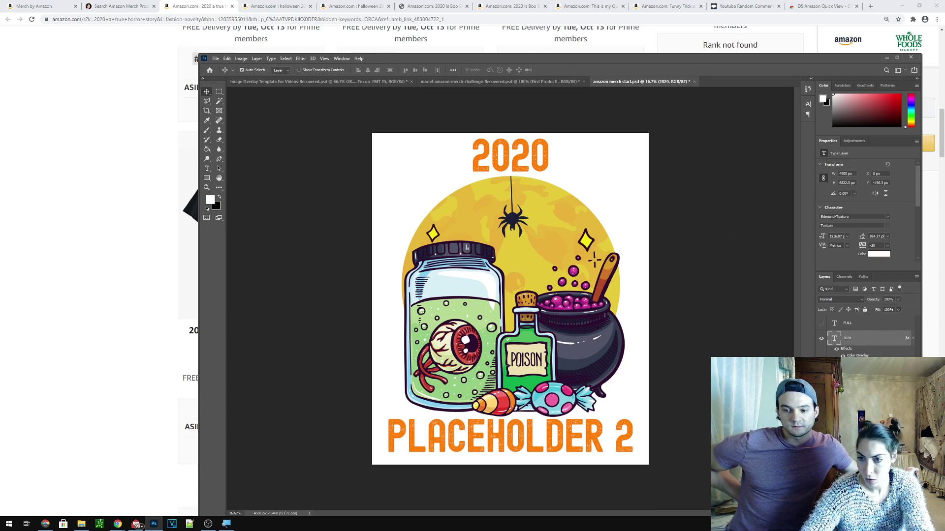
Step: Scale down the Halloween-Eyeball potion art and move it up inside the canvas
left_click(594, 259)
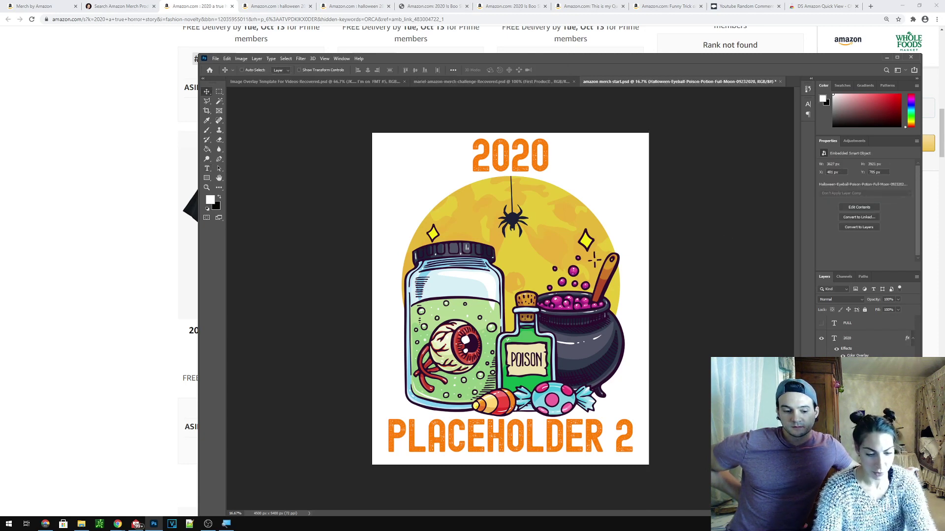
key("ctrl+t")
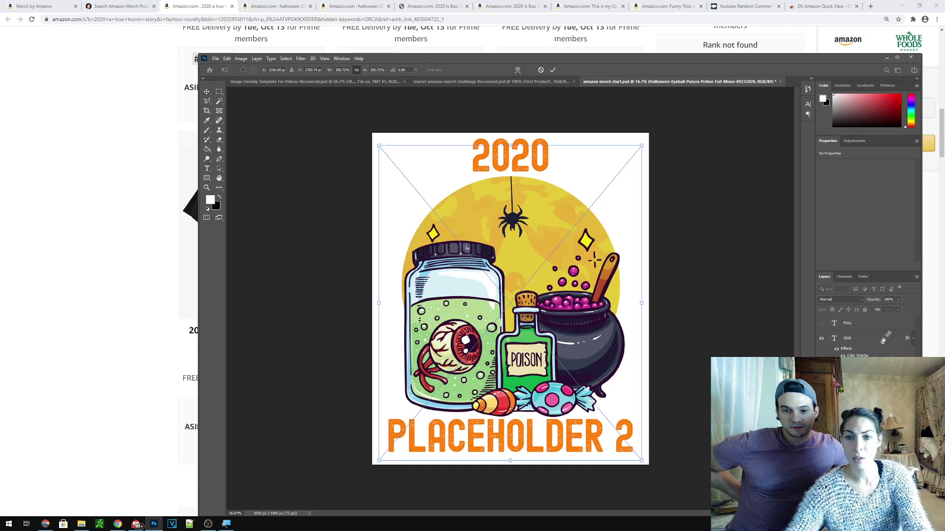
left_click_drag(642, 146, 598, 197)
left_click_drag(531, 240, 553, 220)
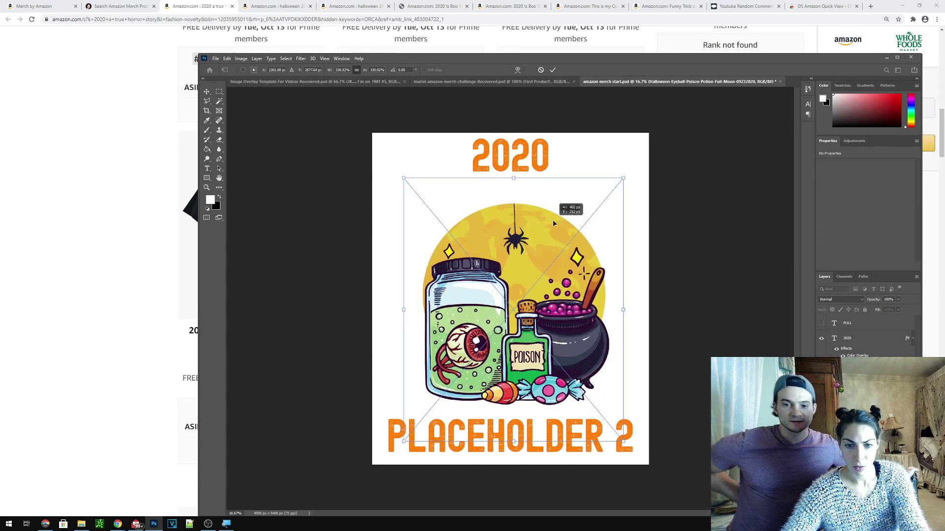
key("Return")
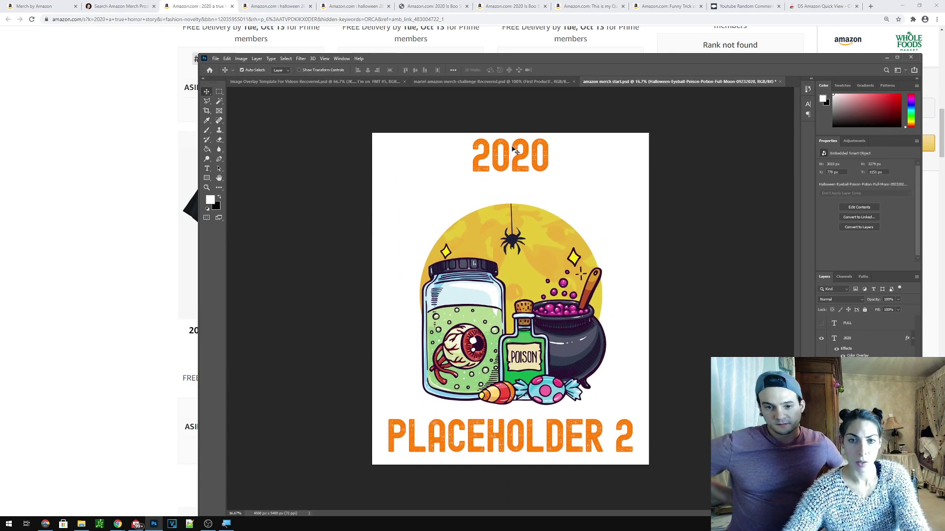
Step: Fit the 2020 text box tightly around the word and move the title to the top centre
double_click(523, 146)
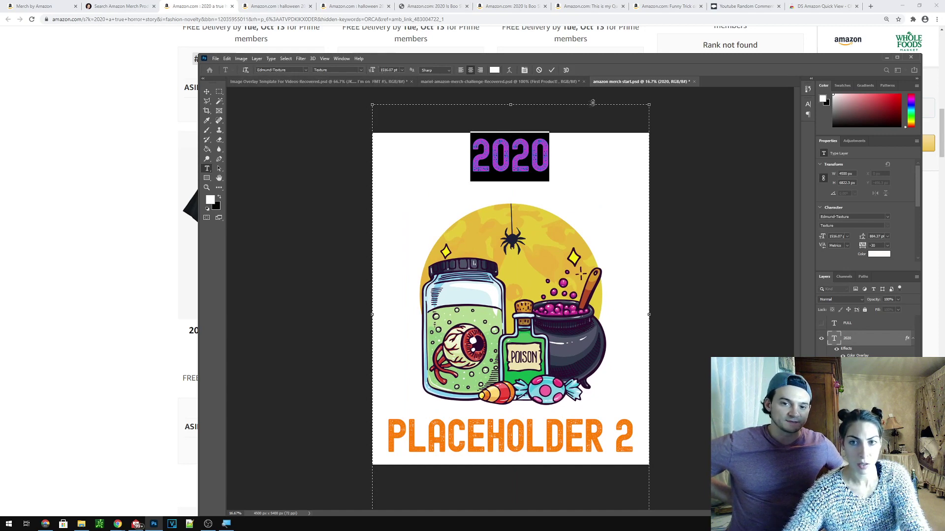
key("ctrl+t")
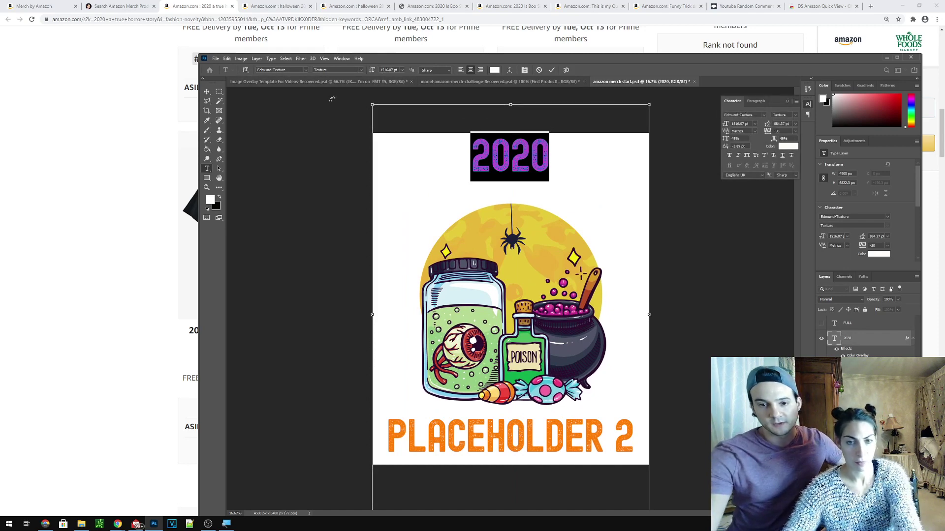
left_click_drag(652, 306, 465, 312)
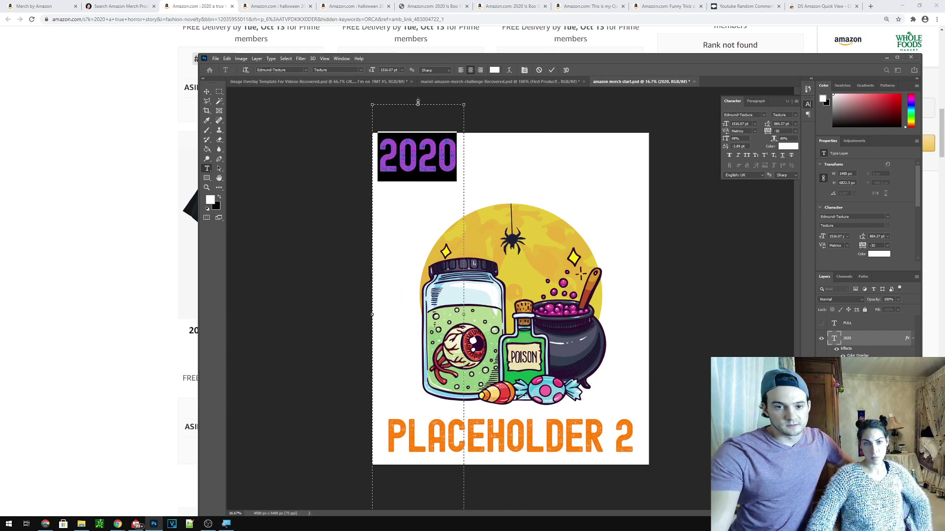
left_click_drag(418, 105, 442, 428)
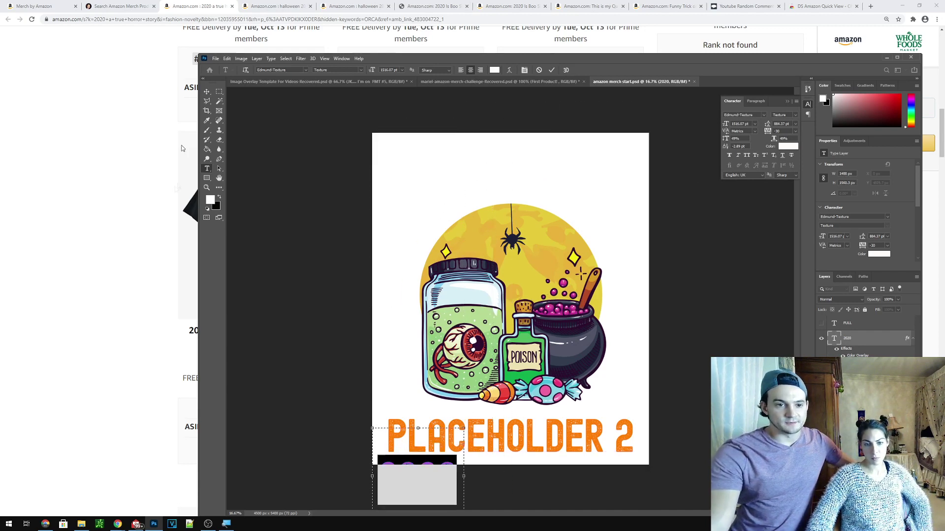
left_click(207, 92)
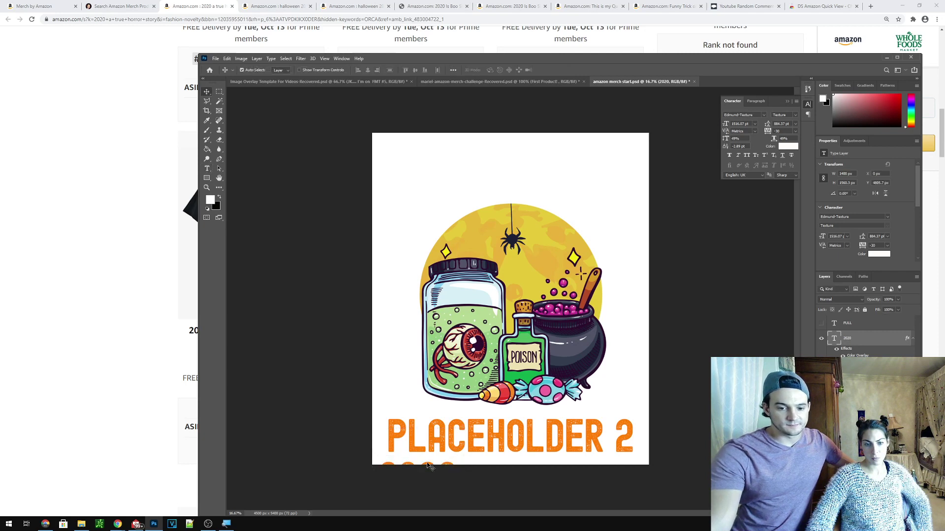
left_click_drag(429, 467, 521, 153)
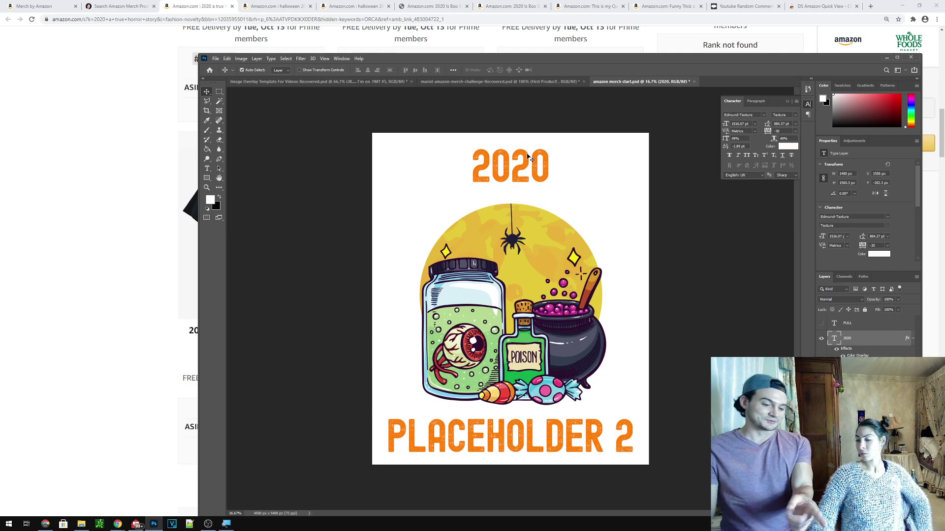
Step: Scale the 2020 title to about 201%, then shift the illustration down beneath it
key("ctrl+t")
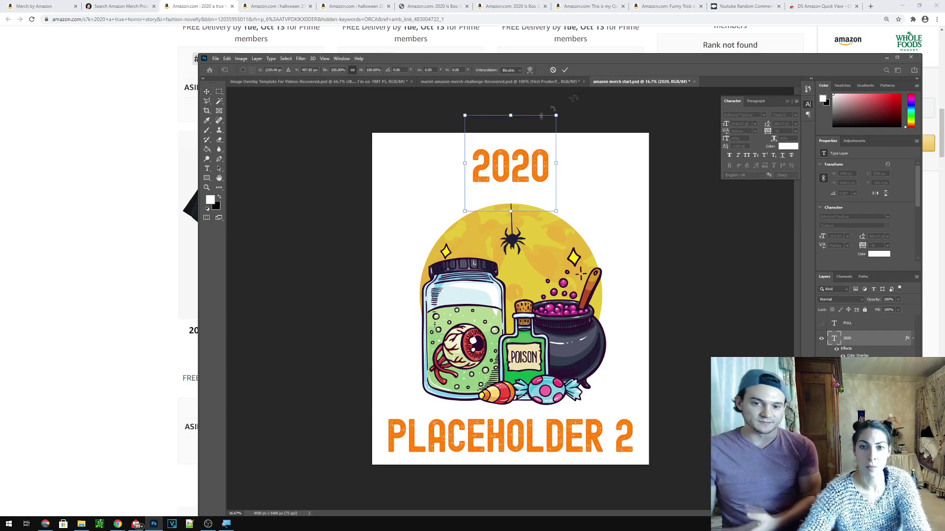
left_click_drag(556, 115, 724, 89)
left_click_drag(545, 151, 499, 203)
left_click(207, 93)
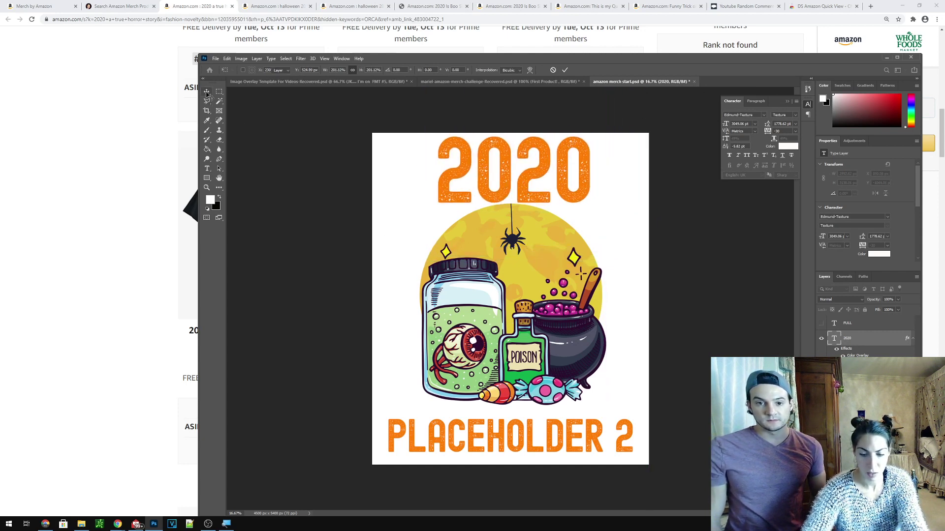
left_click_drag(493, 238, 493, 248)
left_click_drag(508, 170, 505, 169)
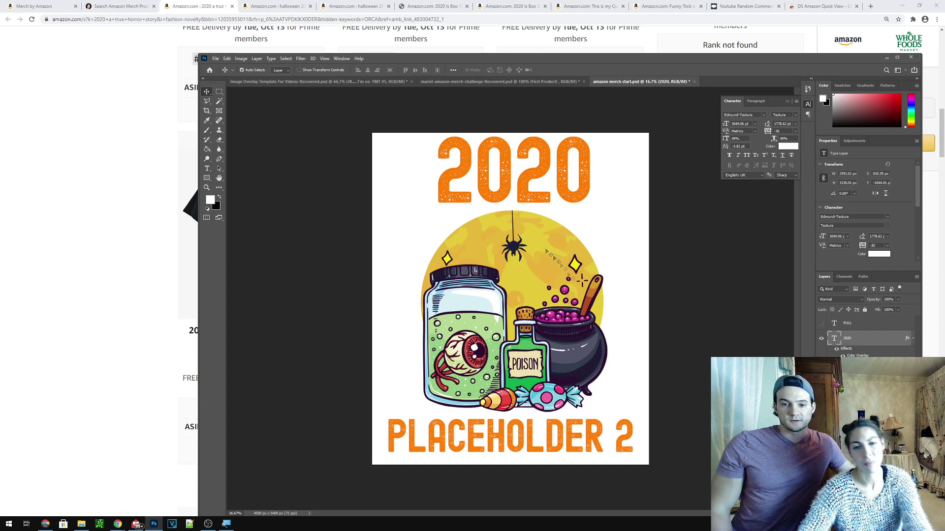
Step: Replace PLACEHOLDER 2 with 'A TRUE HORROR STORY', split across two lines
double_click(524, 447)
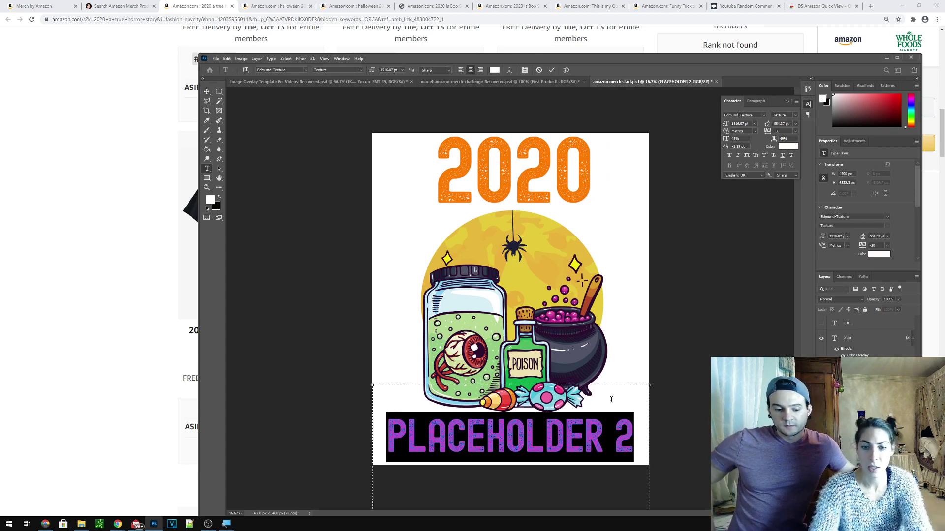
type("A TRUE HORROR")
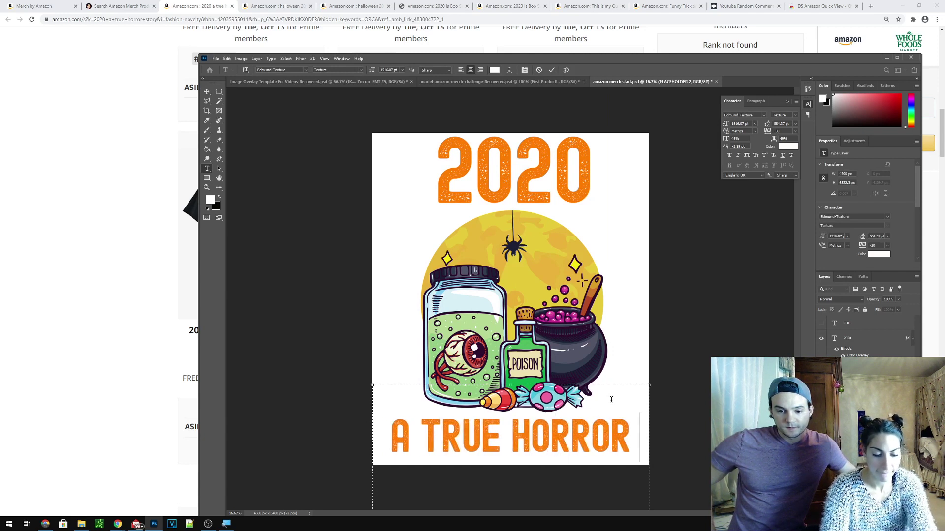
key("Return")
type("STORY")
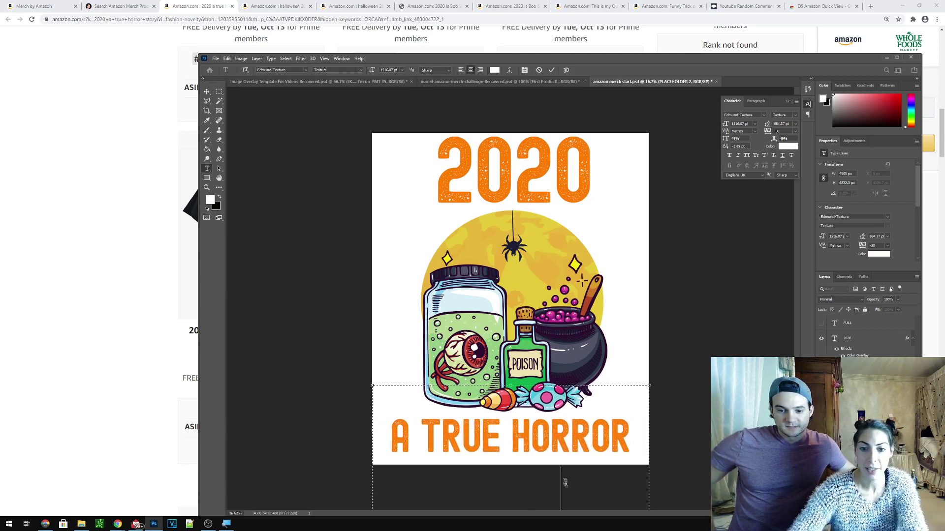
double_click(525, 175)
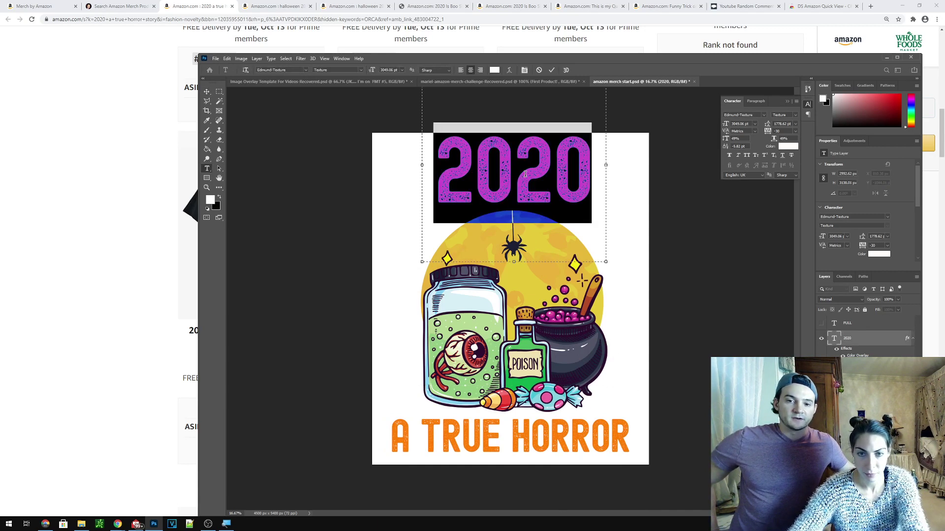
left_click(605, 449)
Step: Reduce the bottom title's font size to 1116.07 pt so it fits one line, and commit
double_click(572, 432)
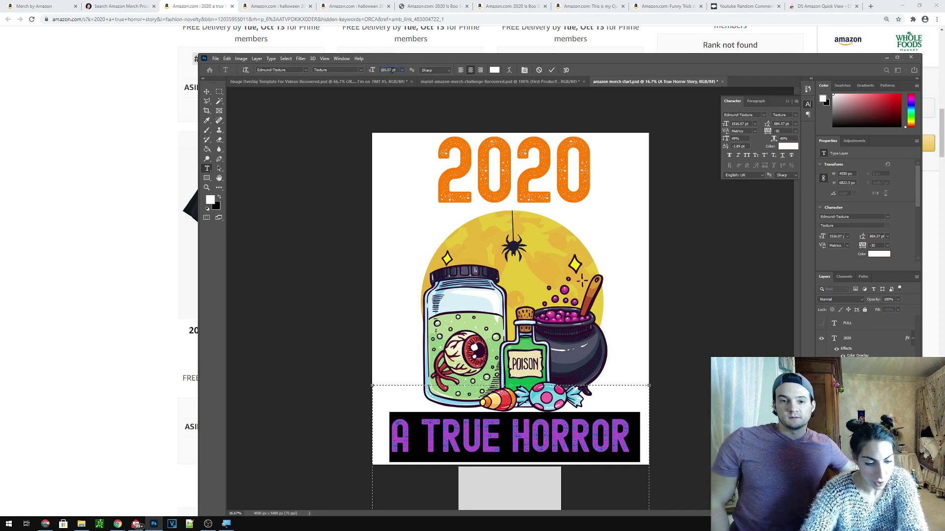
key("Return")
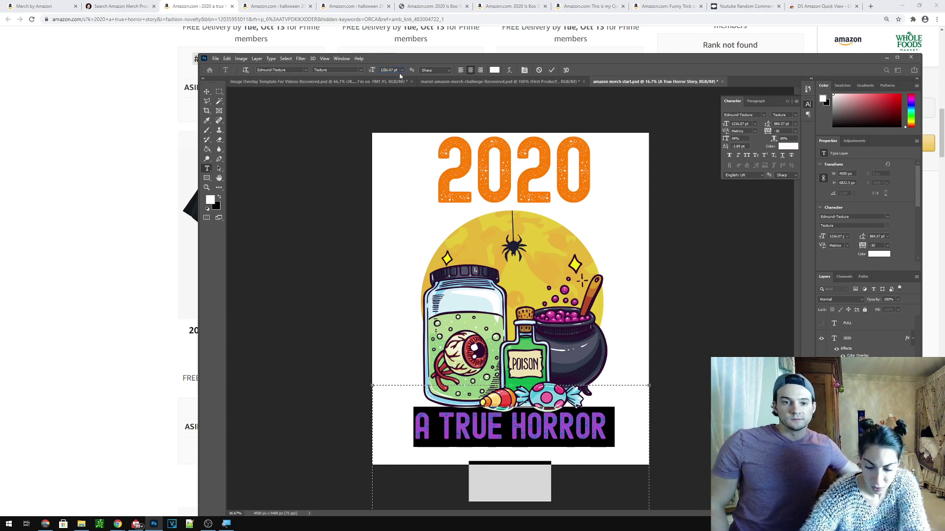
key("Return")
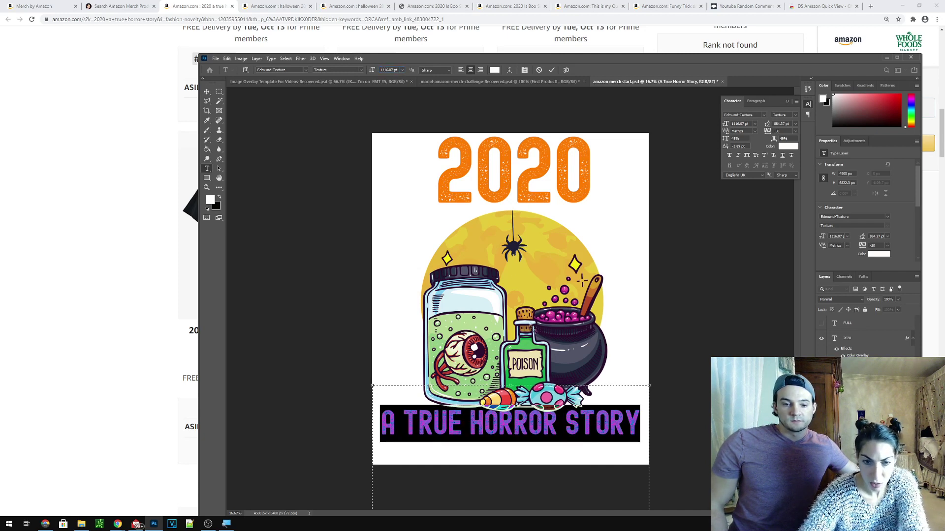
left_click_drag(650, 383, 656, 387)
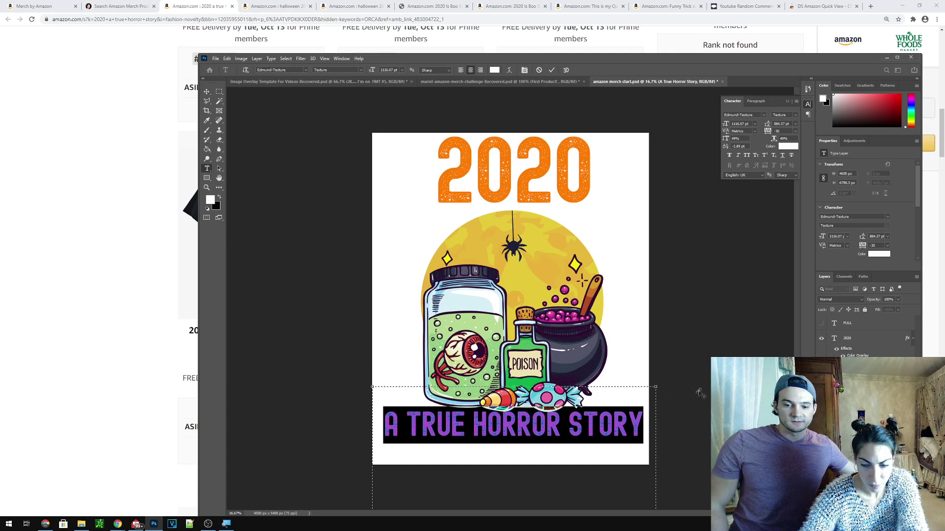
key("BackSpace")
key("ctrl+z")
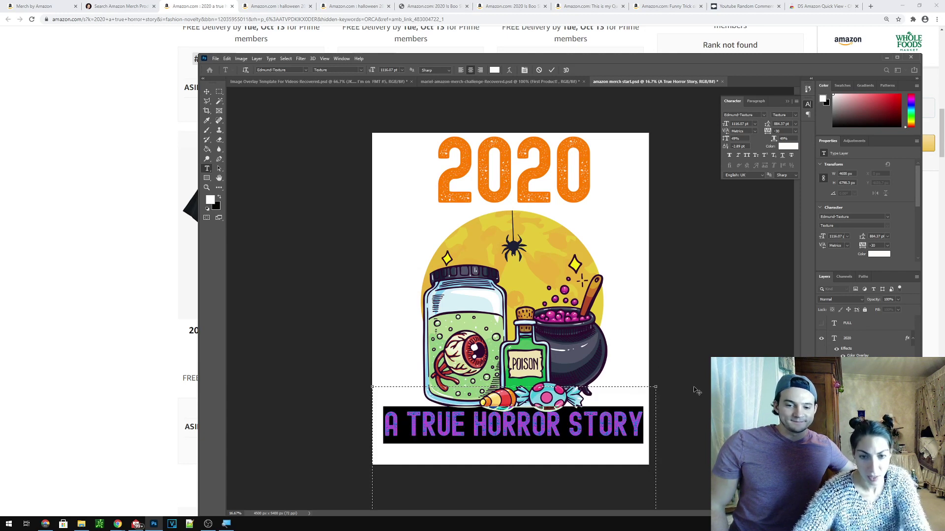
key("ctrl+Return")
Step: Scale the A TRUE HORROR STORY line up slightly and position it below the potion art
key("v")
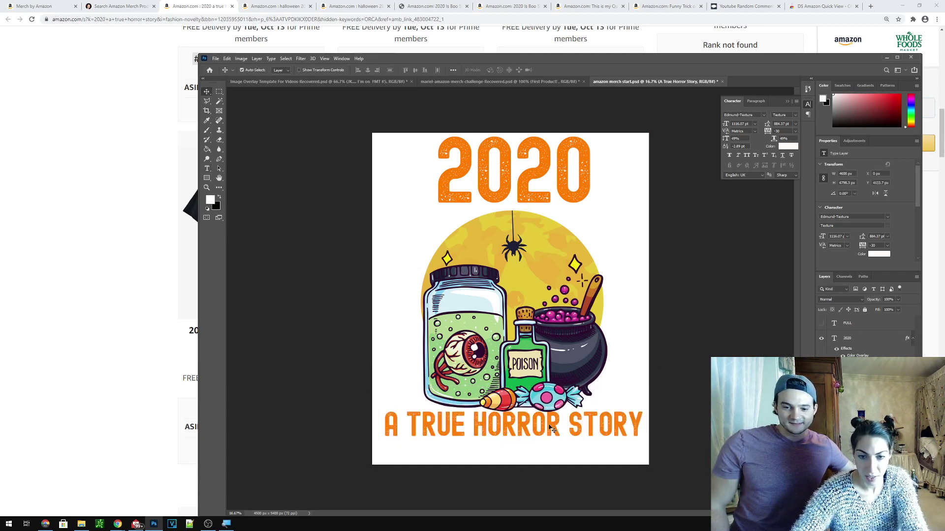
left_click_drag(543, 432, 543, 438)
key("ctrl+t")
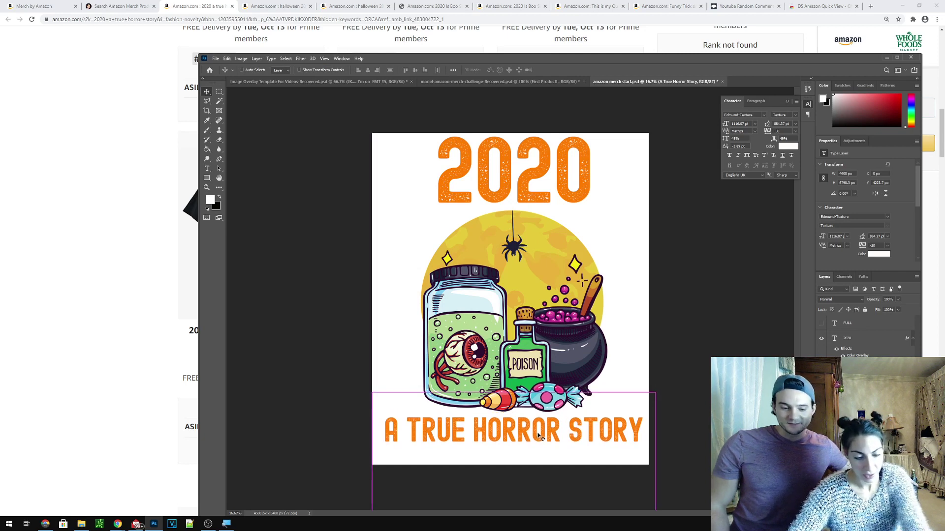
mouse_move(653, 393)
left_mouse_down()
mouse_move(668, 375)
mouse_move(664, 386)
left_mouse_up()
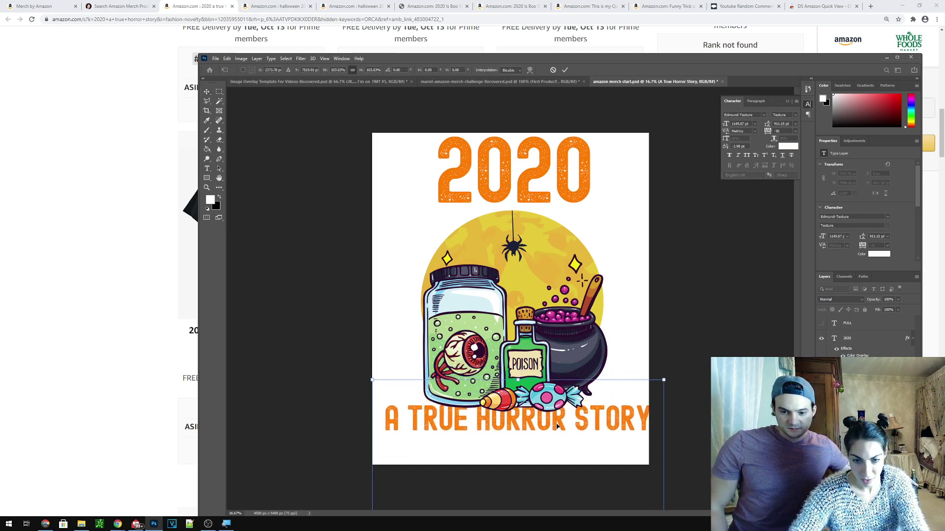
left_click_drag(561, 423, 512, 441)
key("Return")
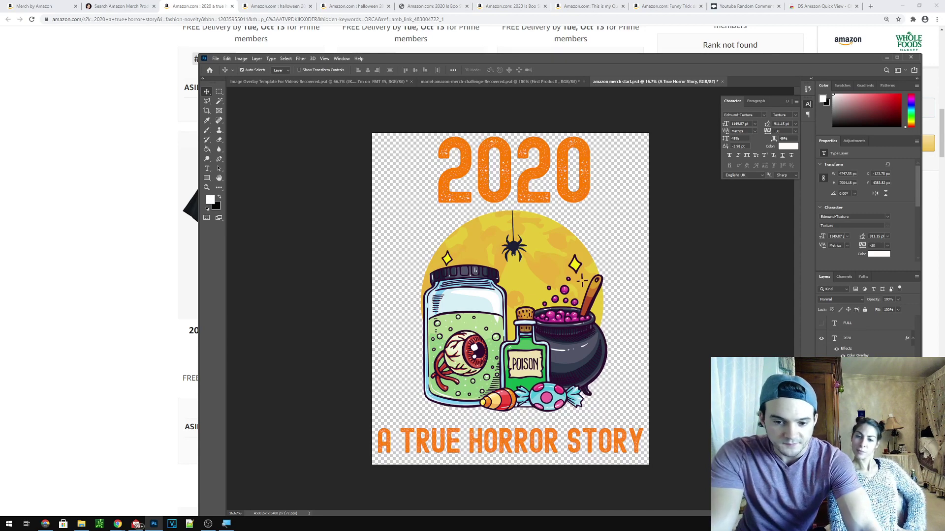
left_click_drag(515, 445, 521, 431)
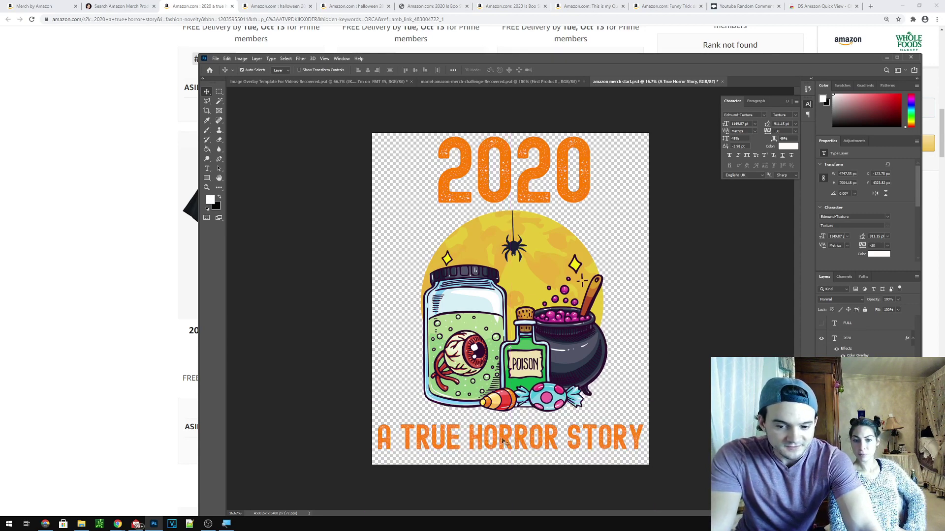
Step: Enlarge the bottom text to about 103%, re-centre it, and open Save As
key("ctrl+t")
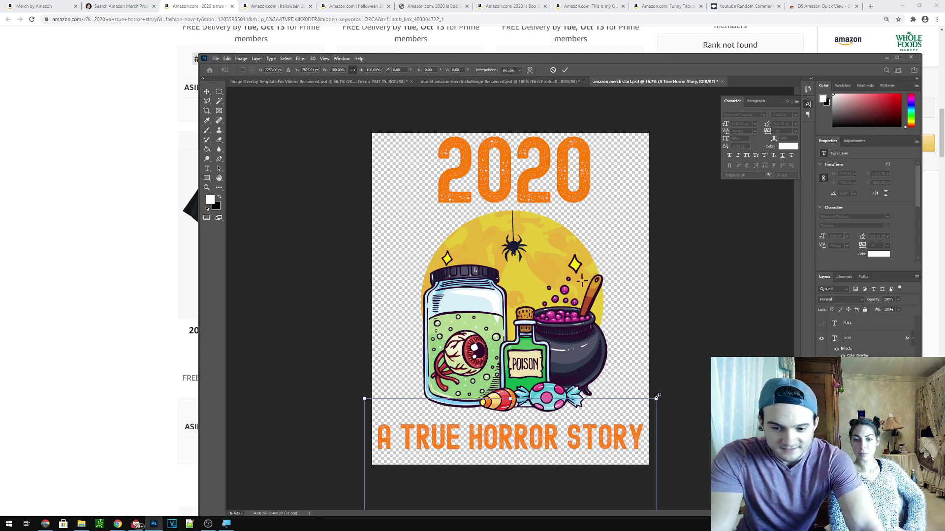
left_click_drag(657, 396, 664, 386)
left_click_drag(633, 423, 623, 432)
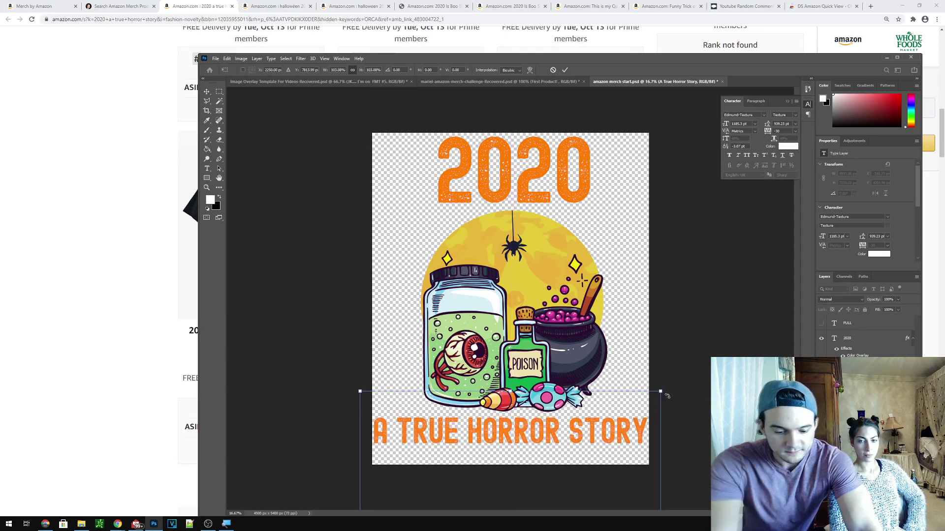
key("Return")
key("ctrl+shift+s")
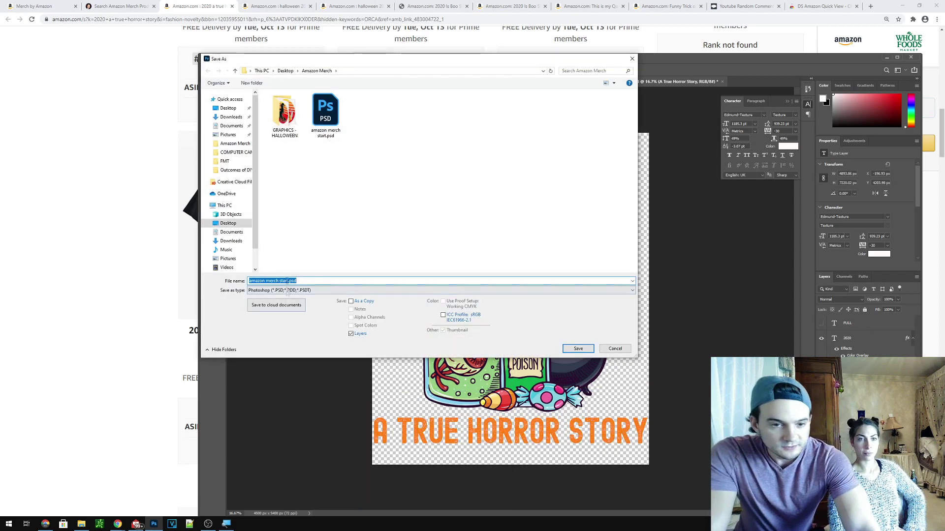
Step: Save the design as a PNG named '2020-a-true-horror-story' in the Amazon Merch folder
left_click(288, 291)
left_click(289, 394)
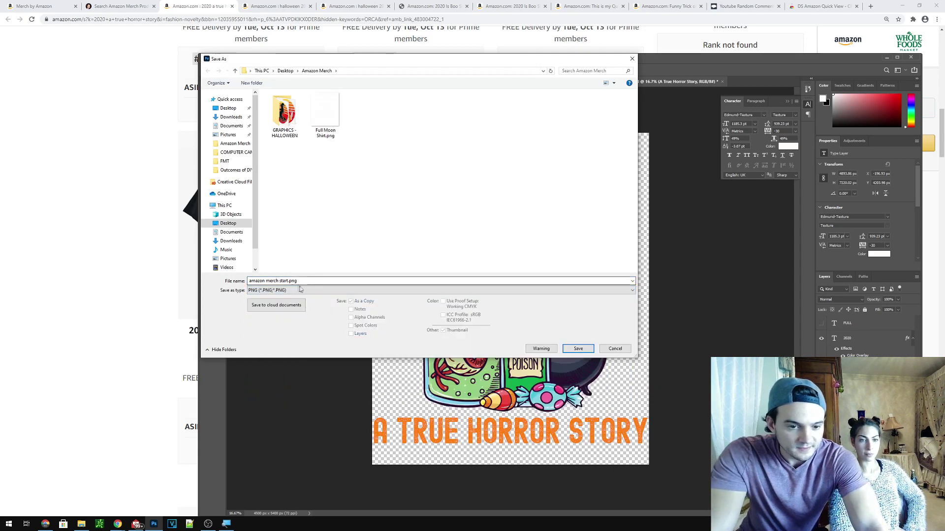
left_click(313, 281)
type("2020-")
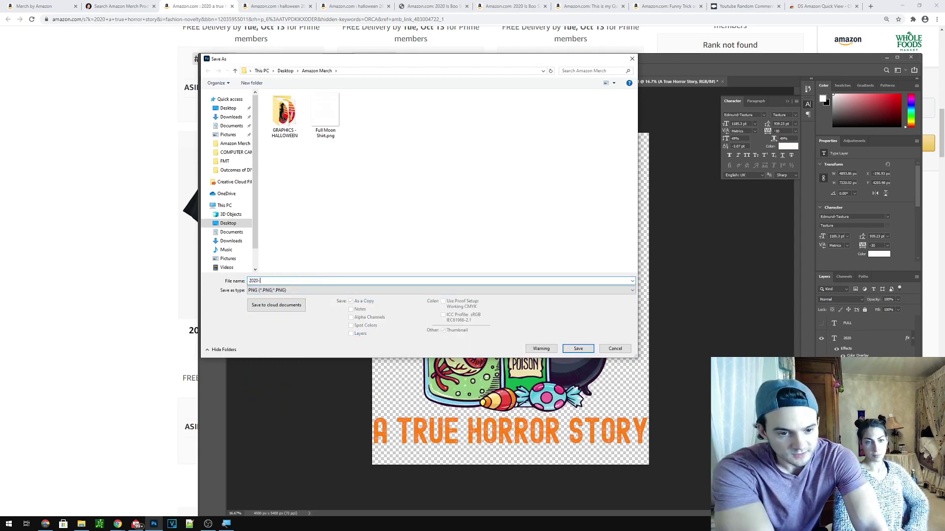
type("a-true-horror-story")
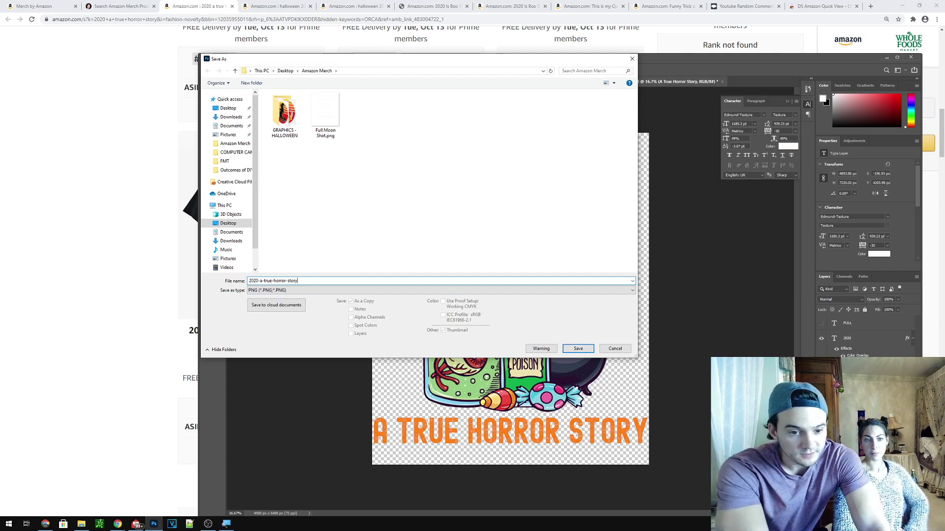
key("Return")
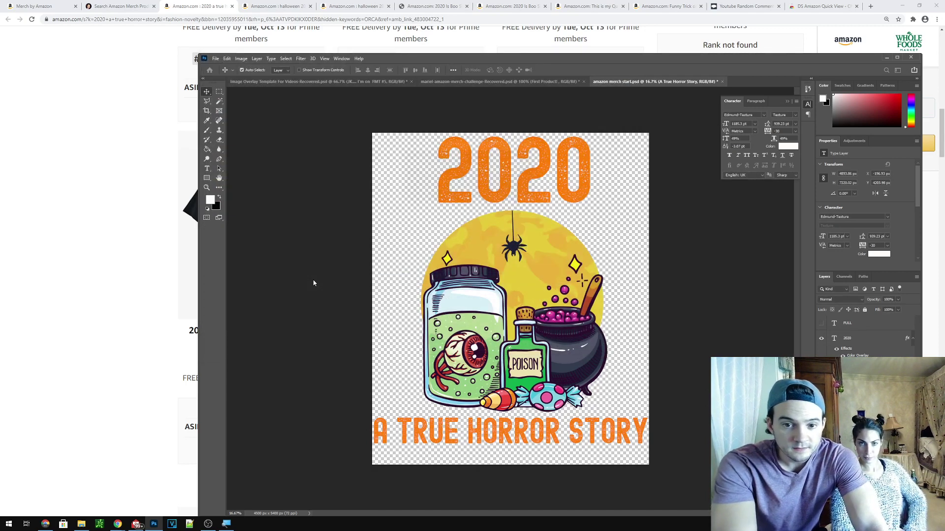
Step: Collapse the character settings and remove the potion jar artwork from the design
left_click(787, 102)
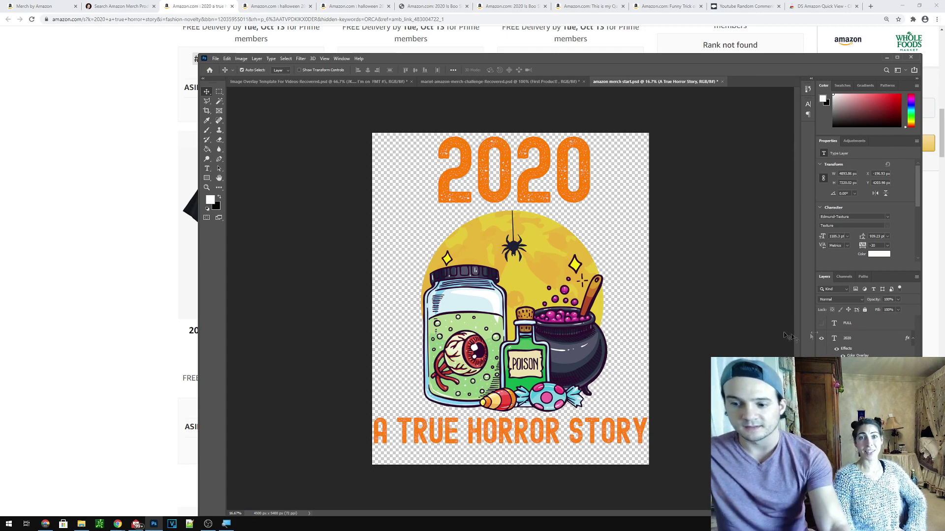
left_click(81, 522)
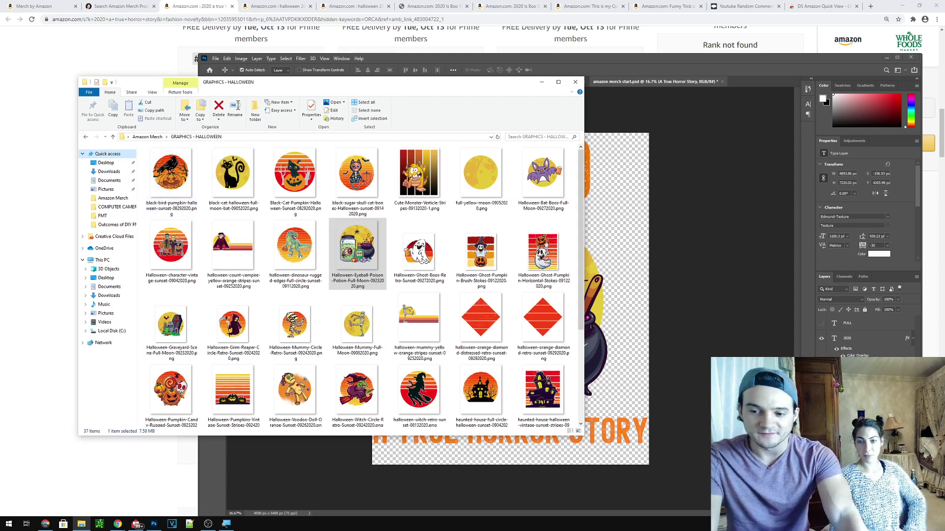
left_click_drag(357, 254, 354, 305)
Step: Place the dinosaur-with-pumpkin sunset graphic from GRAPHICS - HALLOWEEN onto the design and enlarge it
left_click(99, 381)
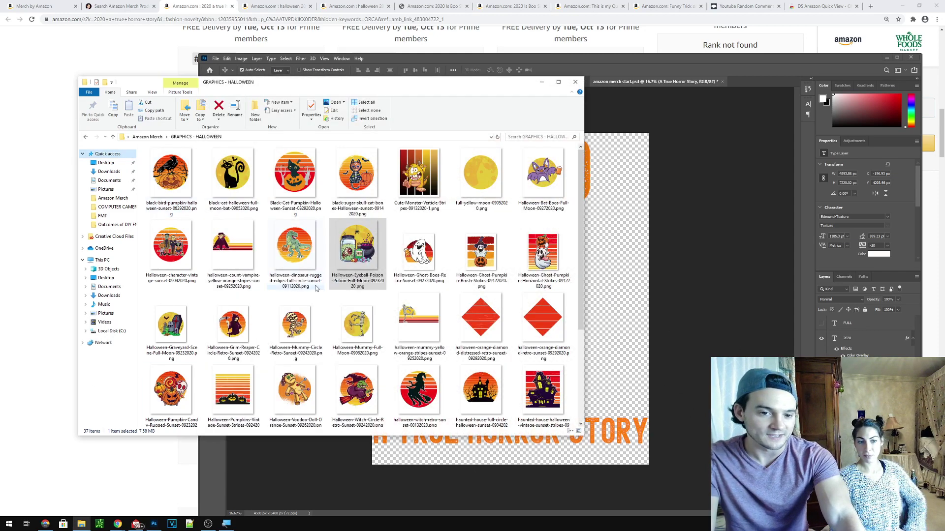
left_click(305, 253)
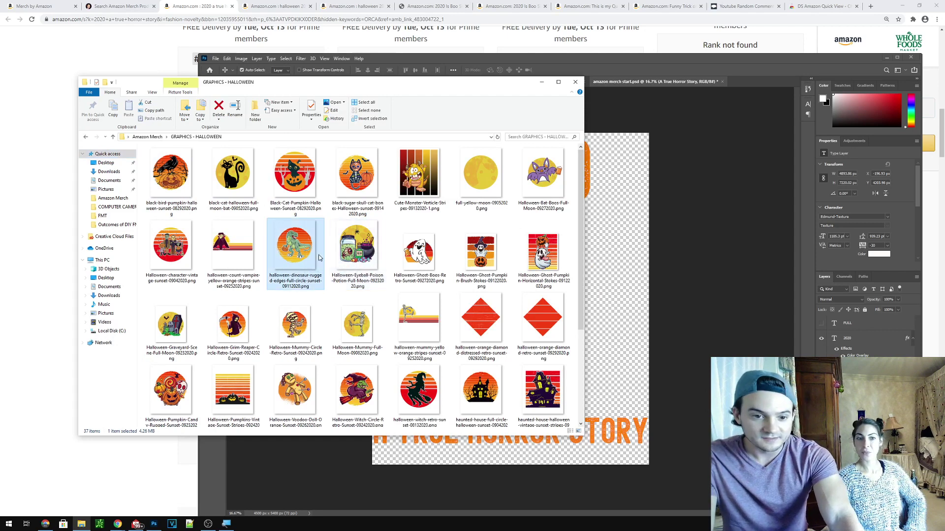
left_click_drag(319, 257, 635, 151)
left_click_drag(478, 338, 330, 416)
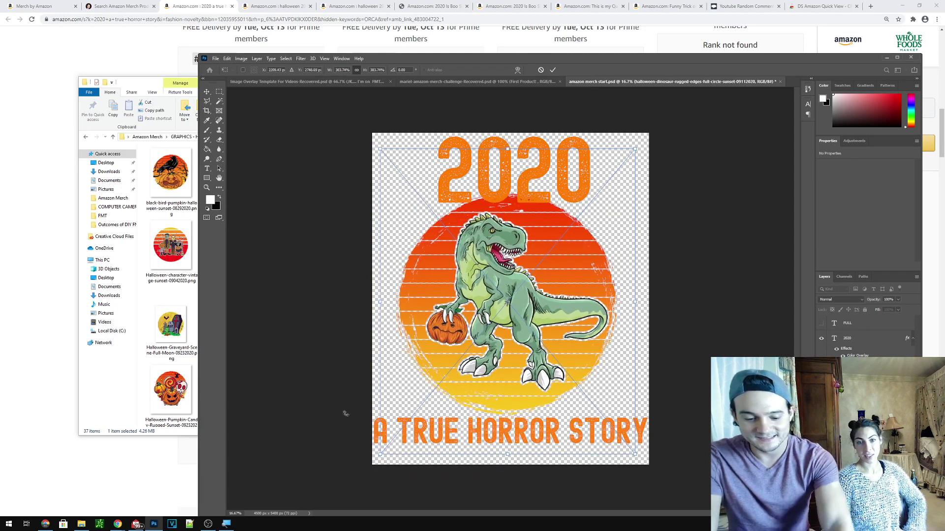
left_click(69, 216)
Step: Replace the listing tool's keywords with 'trex' and search Merch T-shirts
left_click(121, 6)
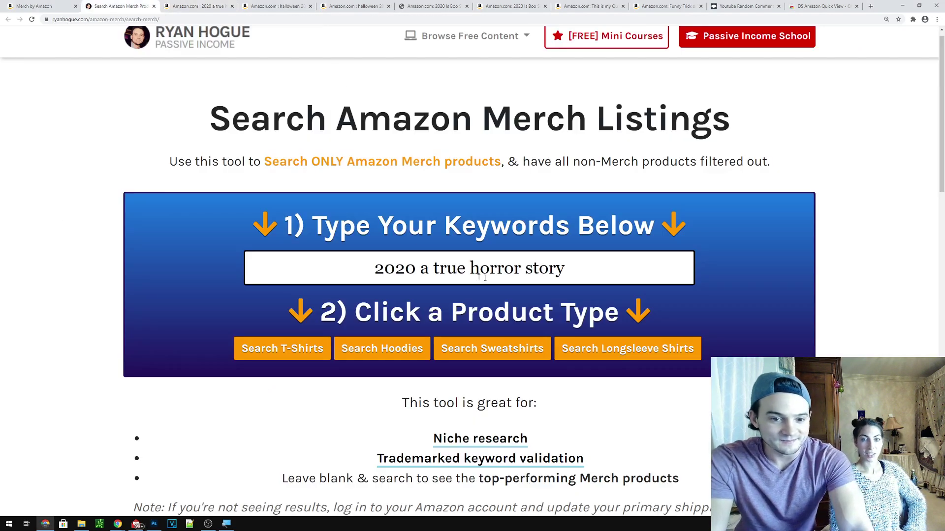
left_click_drag(593, 285, 165, 298)
type("t rex")
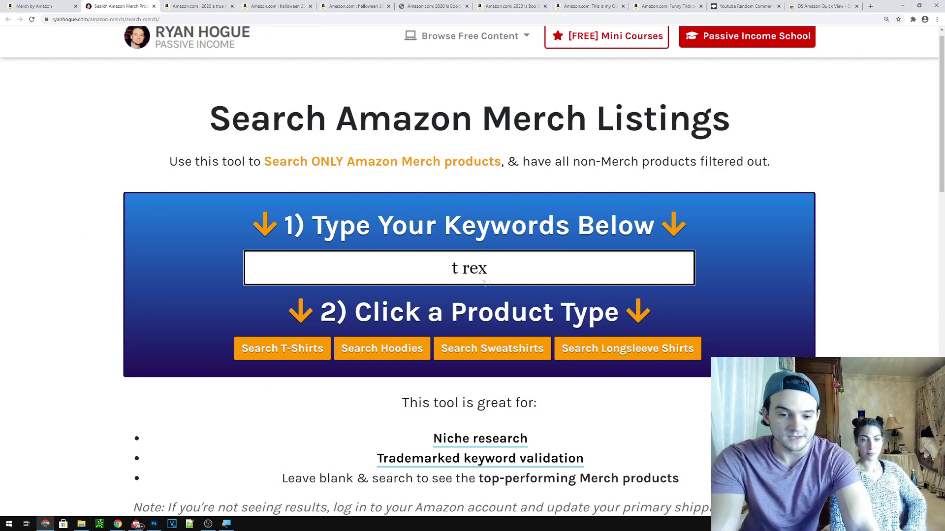
key("BackSpace")
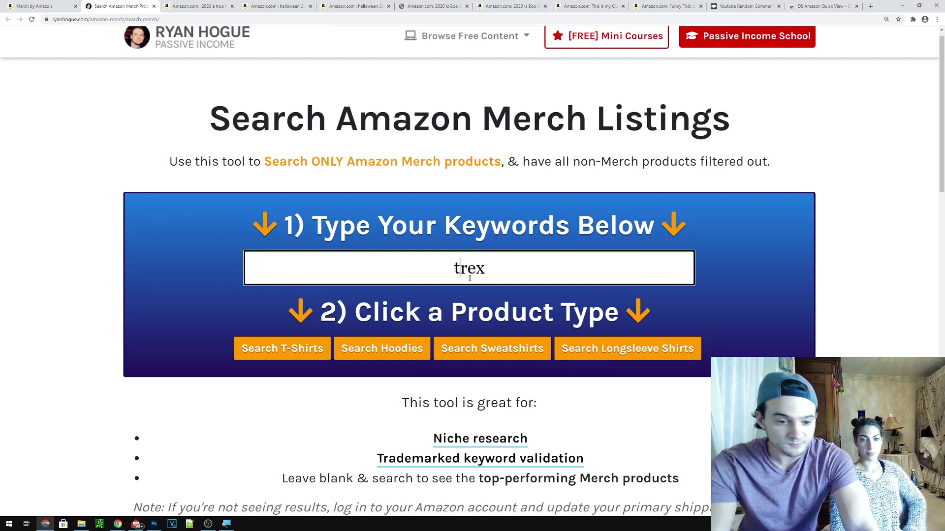
left_click(281, 347)
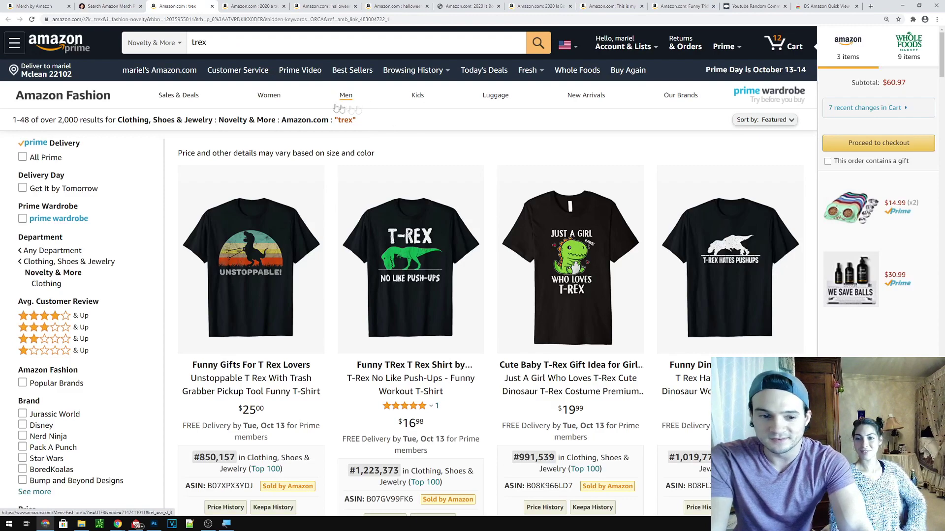
Step: Browse the trex results, then search Merch T-shirts for 'trex halloween'
scroll(339, 108, "down", 2)
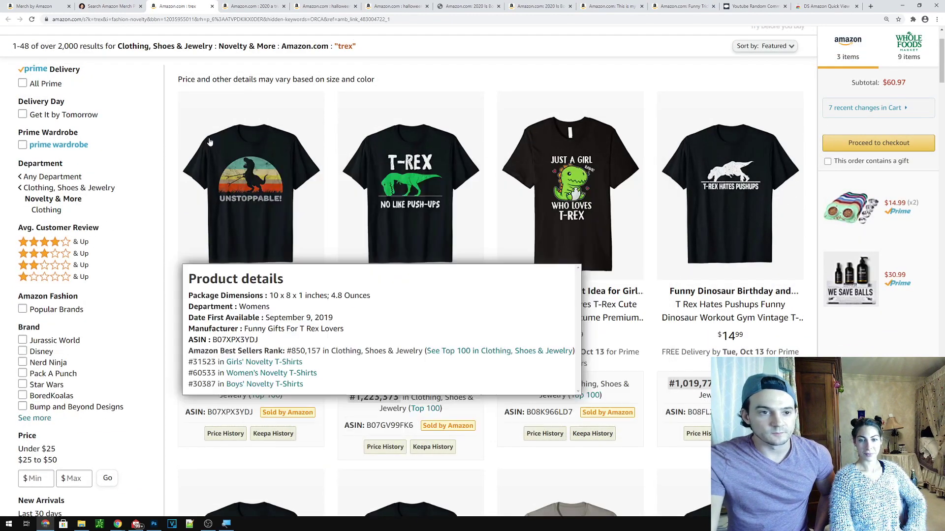
left_click(134, 6)
left_click(516, 261)
type("halloween")
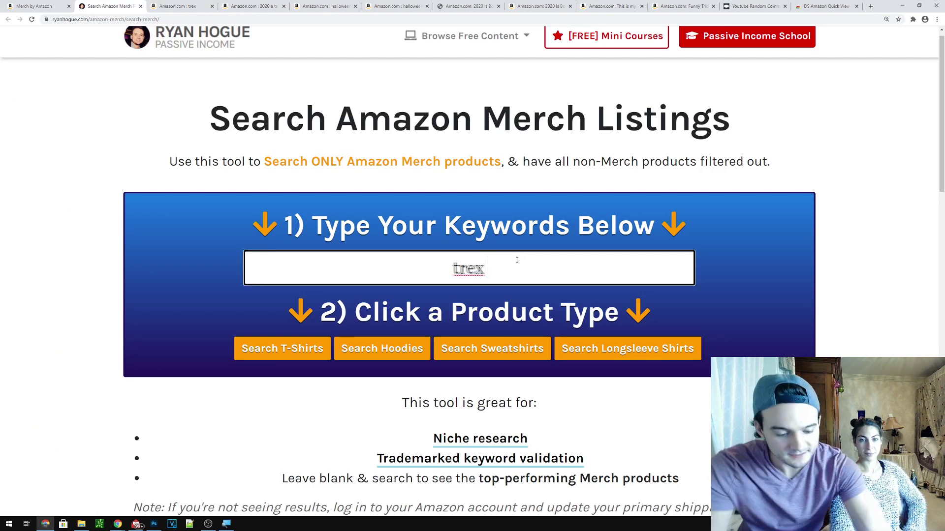
left_click(284, 347)
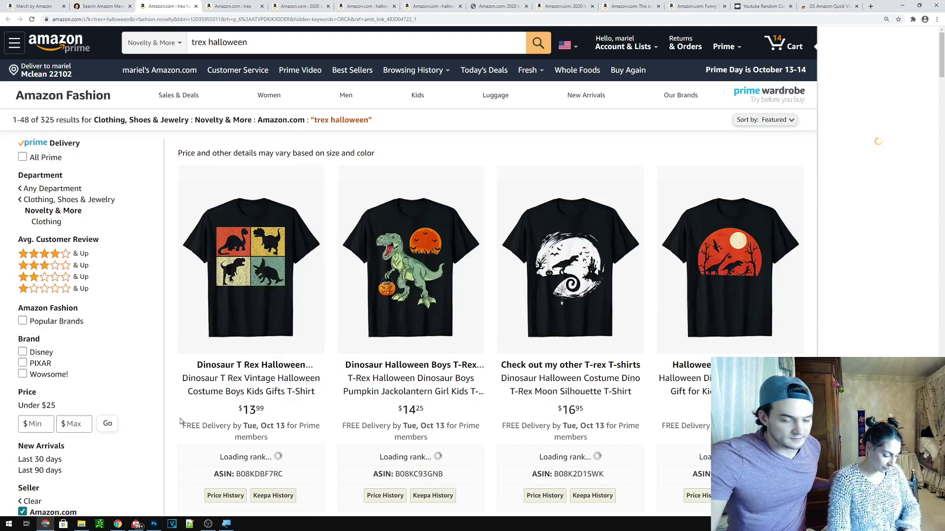
Step: Scroll through the 325 'trex halloween' results before returning to the dinosaur design
scroll(179, 422, "down", 5)
scroll(177, 419, "down", 5)
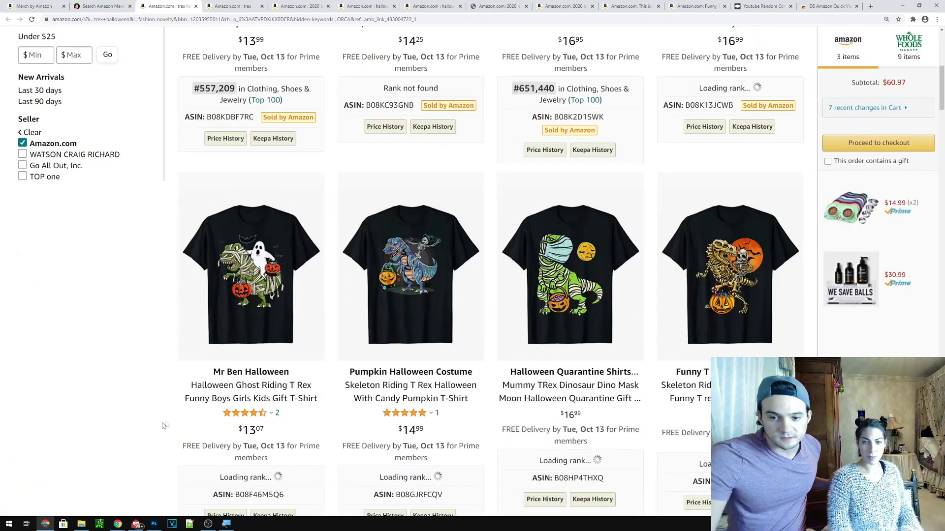
scroll(163, 420, "down", 6)
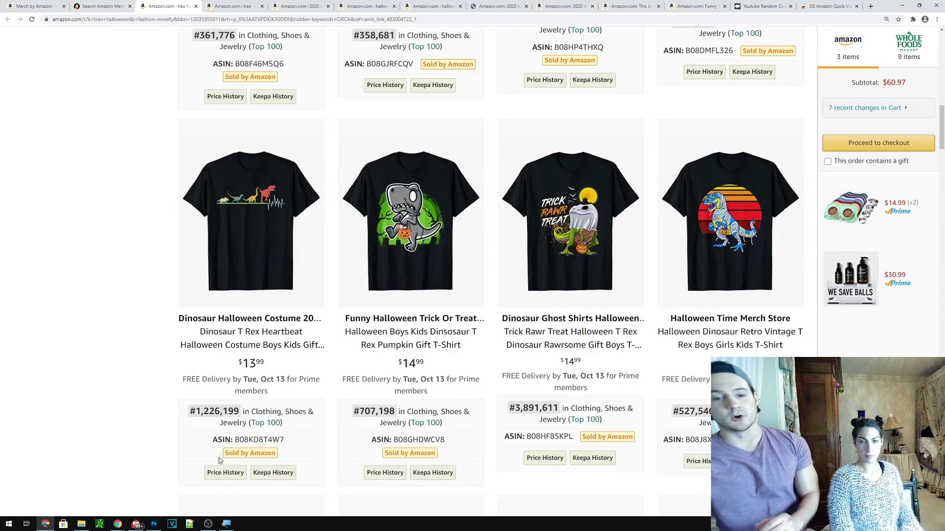
left_click(154, 524)
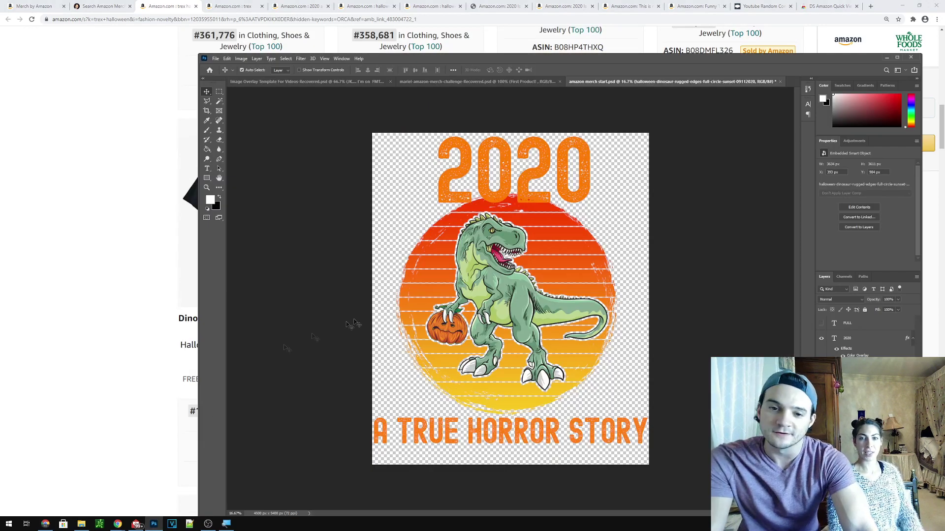
Step: Retype the 2020 headline as TRICK, widen its box, and scale it to about 83% at the top
double_click(550, 162)
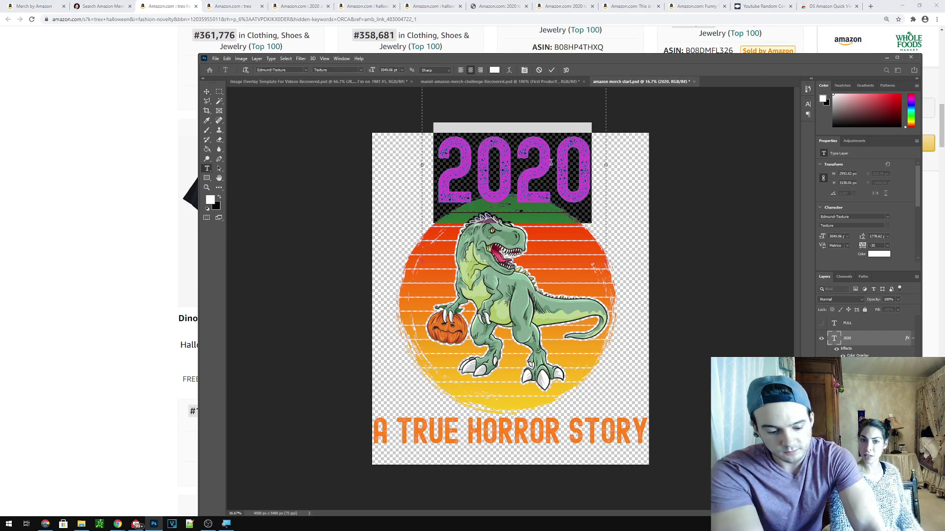
type("TRIC")
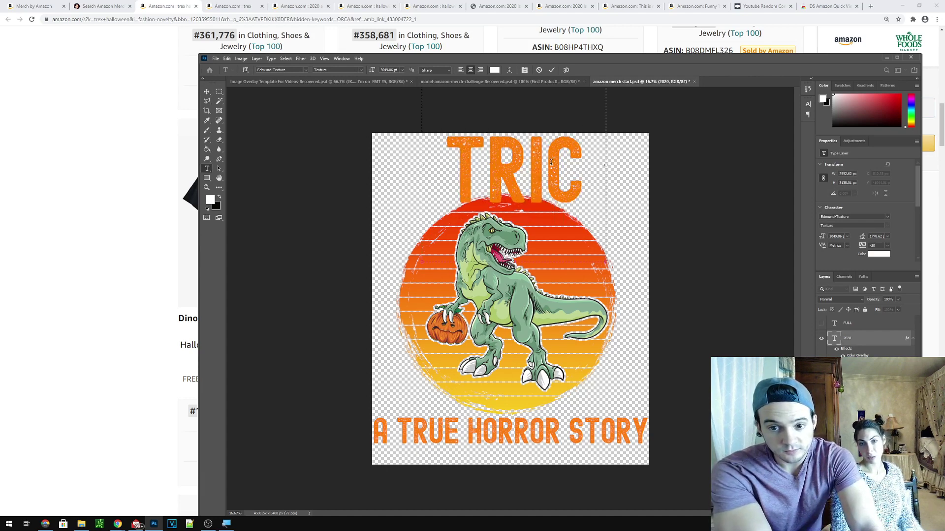
left_click_drag(604, 166, 654, 156)
left_click_drag(422, 166, 372, 169)
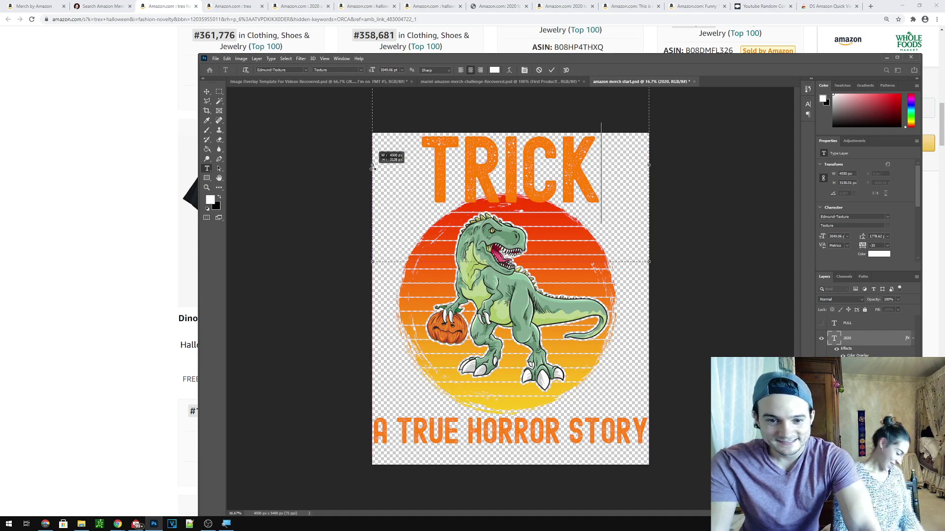
left_click(206, 92)
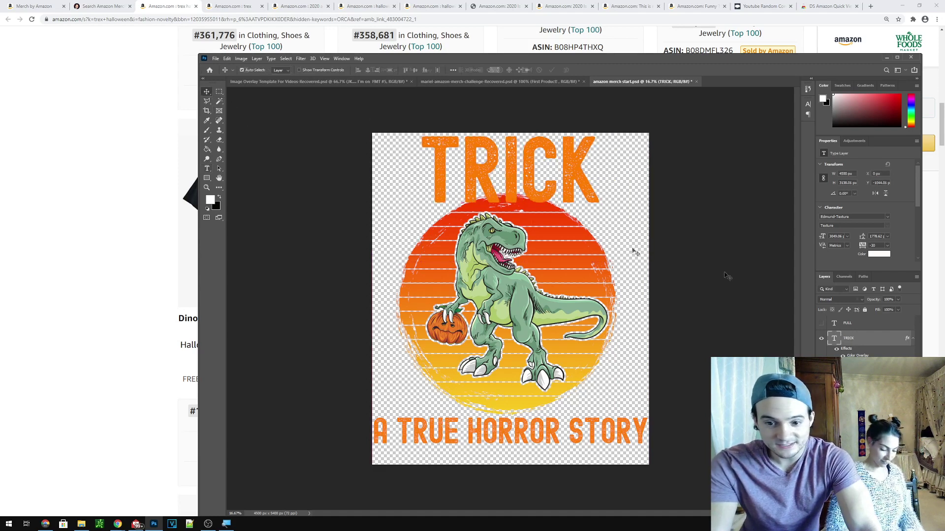
key("ctrl+t")
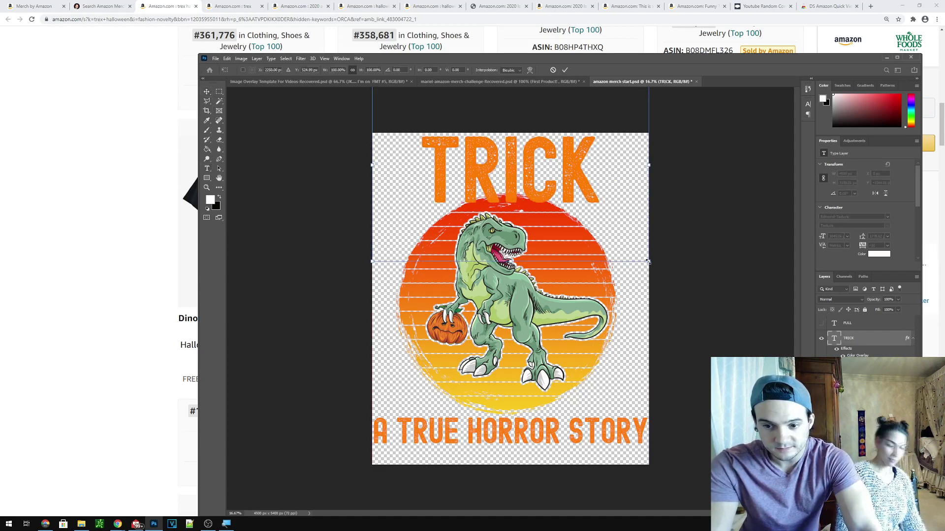
left_click_drag(647, 262, 601, 232)
left_click_drag(531, 156, 562, 171)
Step: Apply the TRICK resize, duplicate the TRICK layer and move the copy to the canvas bottom
key("Return")
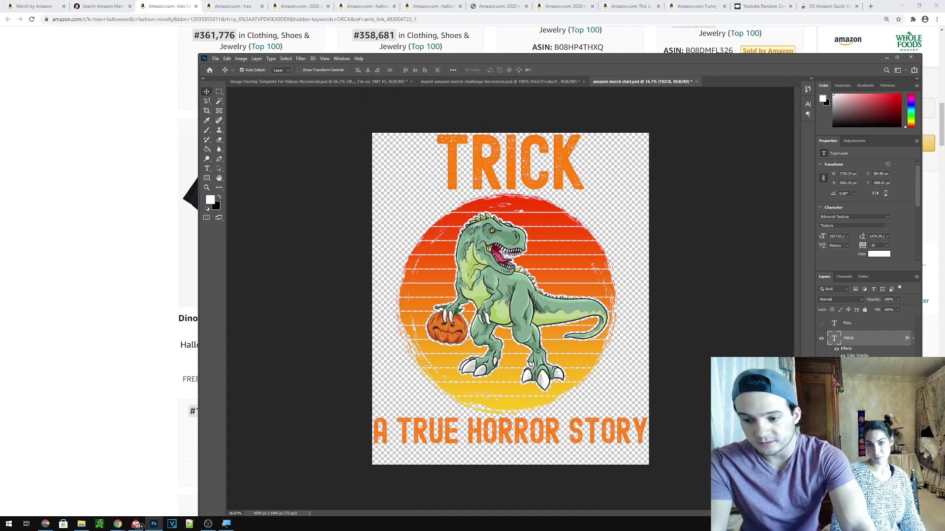
right_click(848, 338)
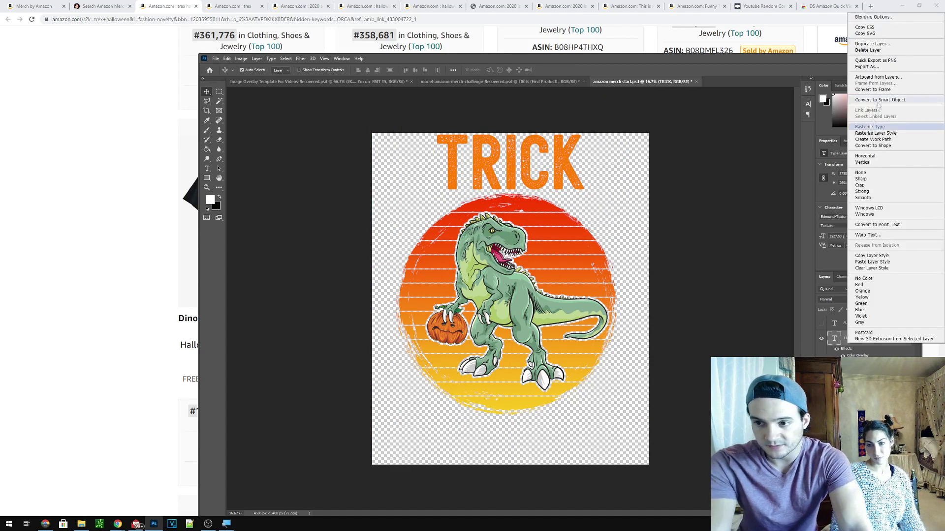
left_click(873, 44)
key("Return")
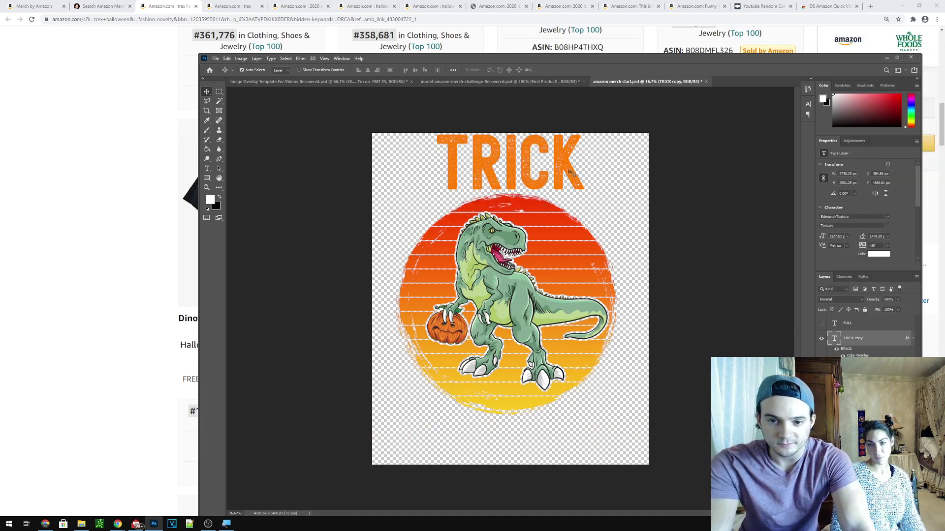
left_click_drag(569, 167, 559, 442)
Step: Retype the bottom copy as RAWR and stretch it across the canvas width
double_click(547, 437)
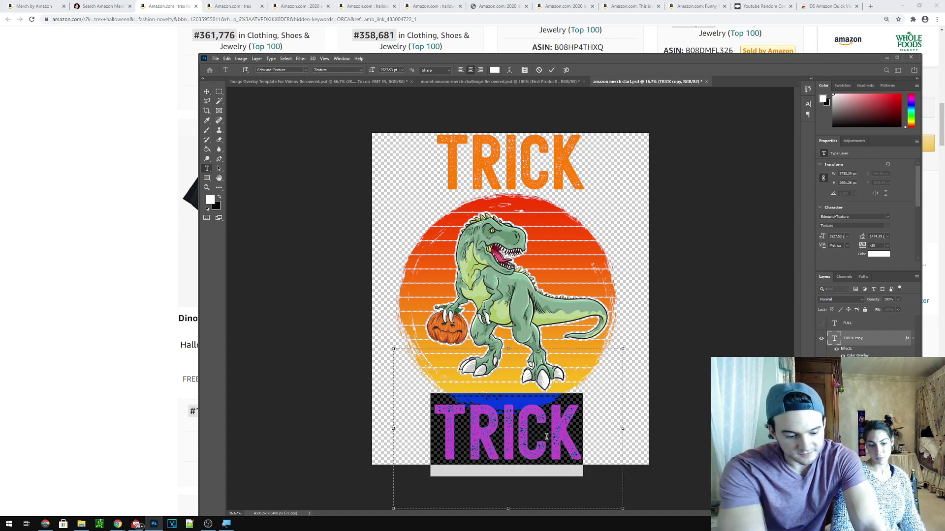
type("RAWR")
key("ctrl+Return")
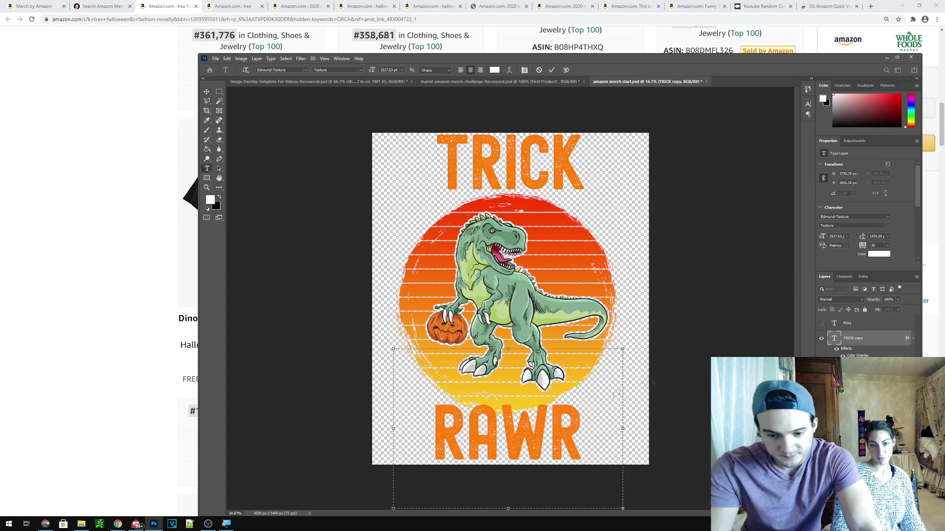
left_click_drag(626, 431, 648, 429)
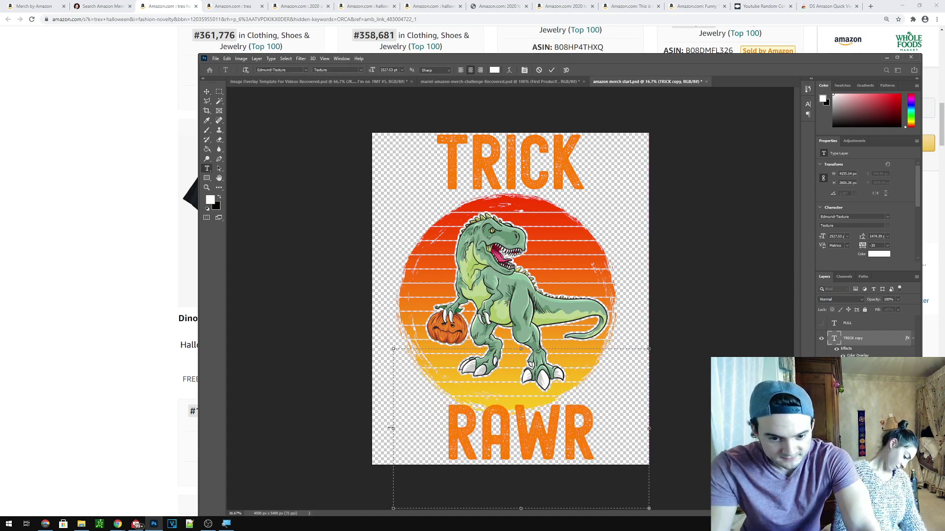
left_click_drag(392, 429, 372, 428)
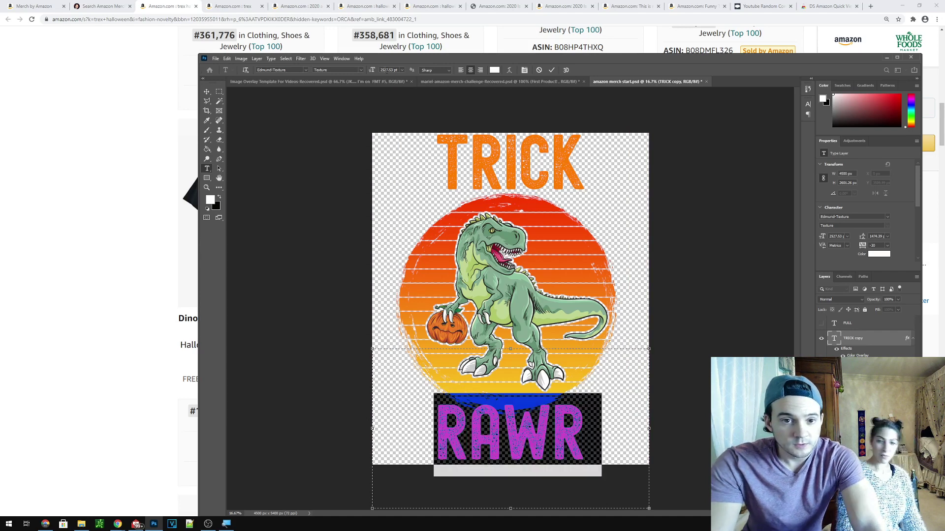
type("0")
key("Return")
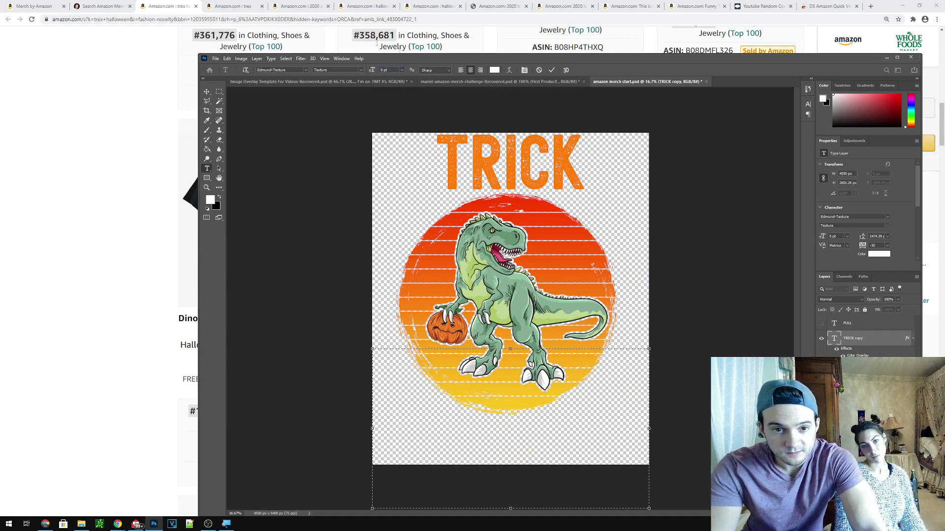
Step: Undo back to the bottom TRICK copy and widen it edge to edge again
key("ctrl+z")
key("ctrl+z")
key("ctrl+z")
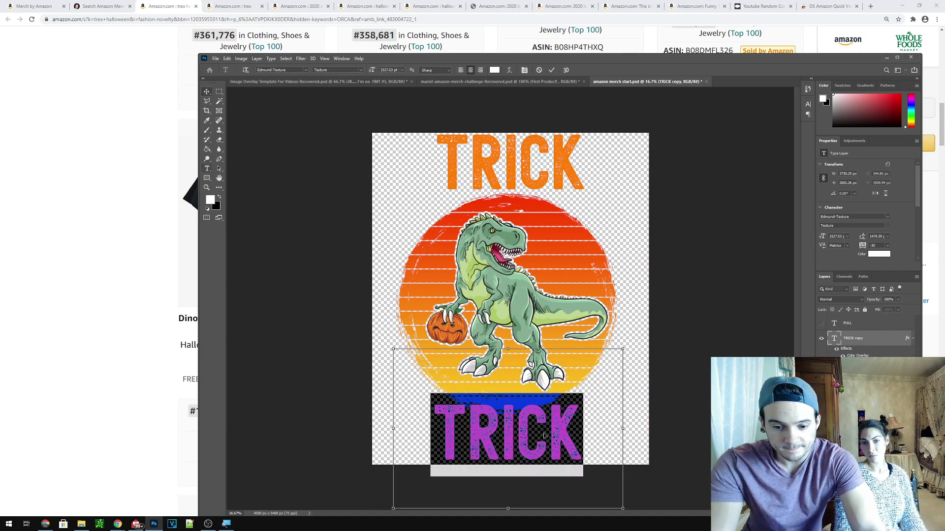
left_click_drag(393, 418, 372, 417)
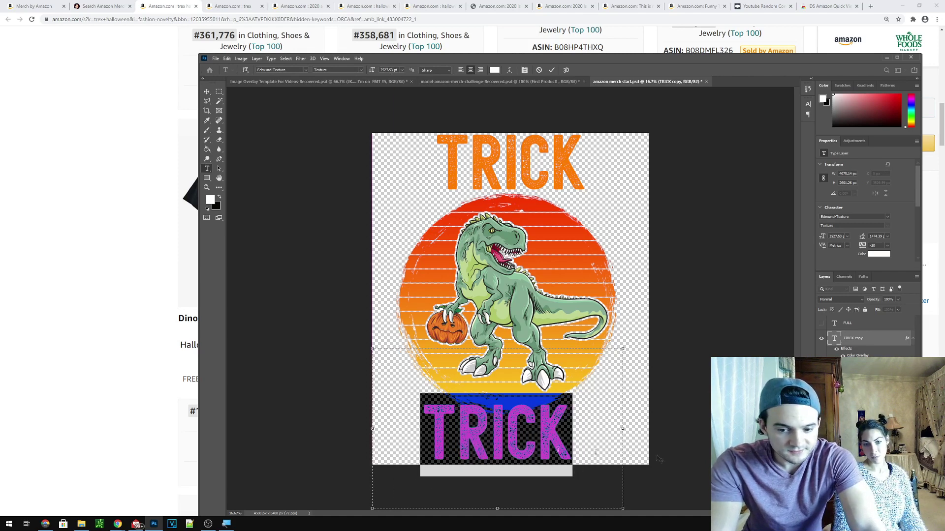
left_click_drag(633, 431, 666, 418)
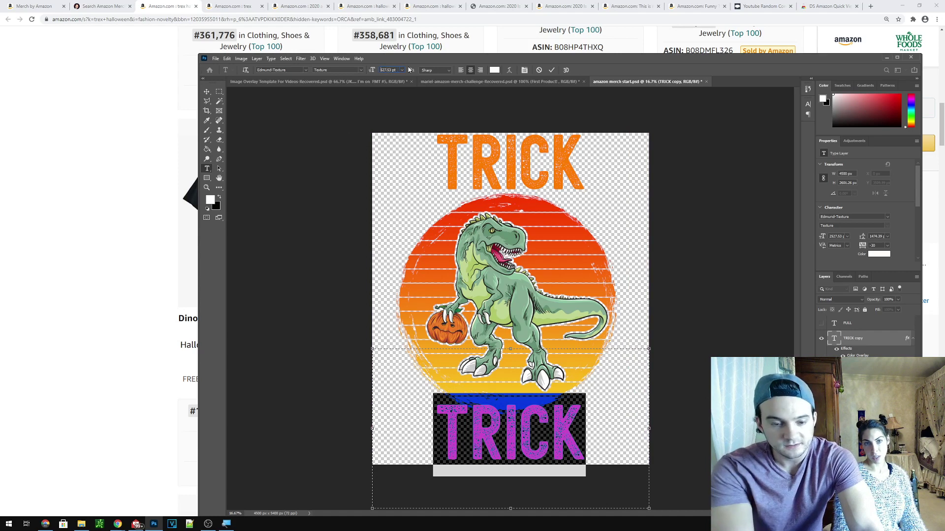
type("0")
key("Return")
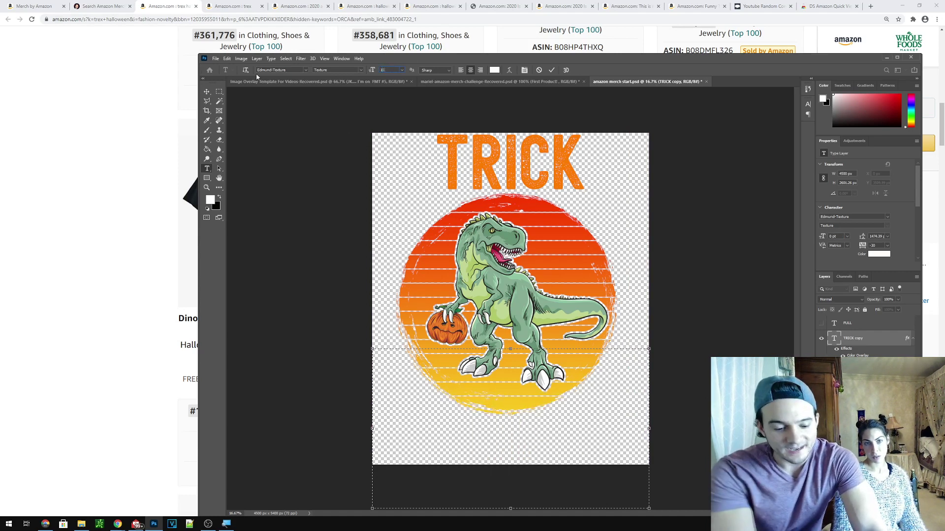
key("ctrl+z")
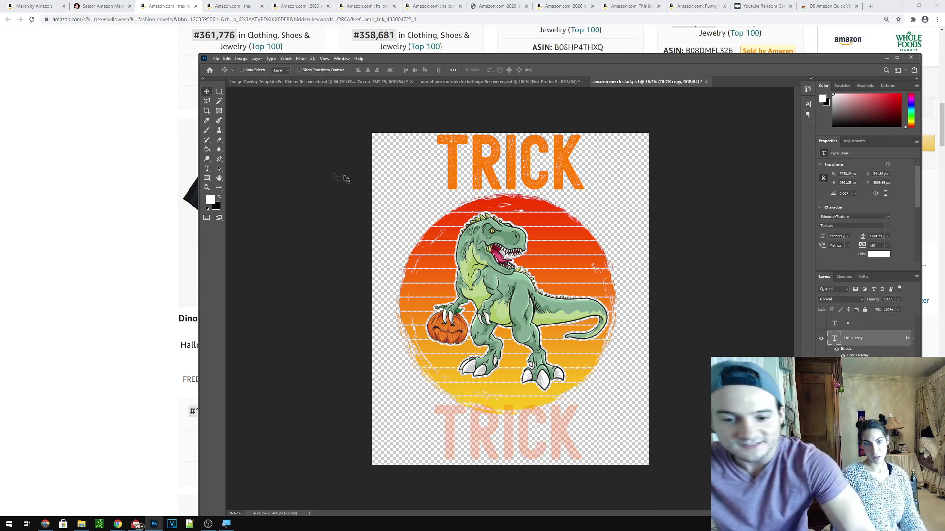
key("ctrl+z")
Step: Change the bottom text to 'RAWR TREAT' at 1200 pt, checking the reference shirt
type("RAWR")
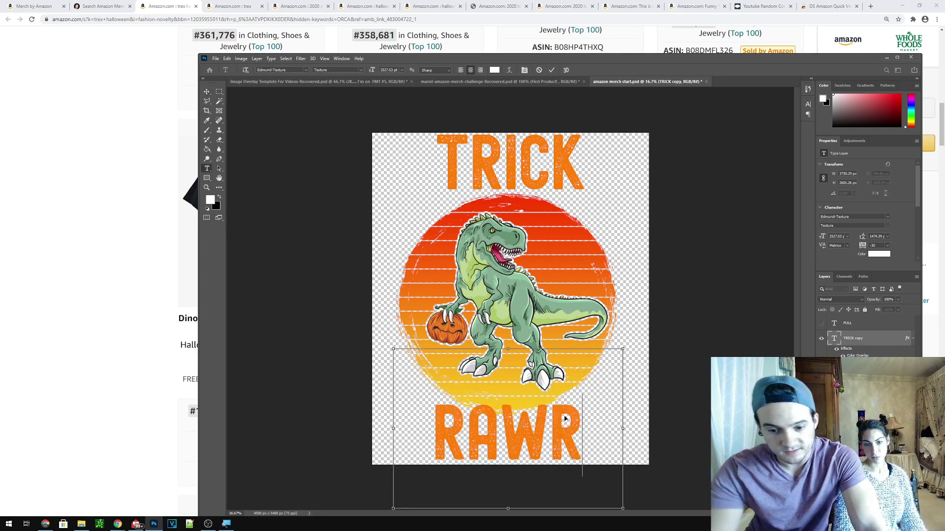
key("ctrl+a")
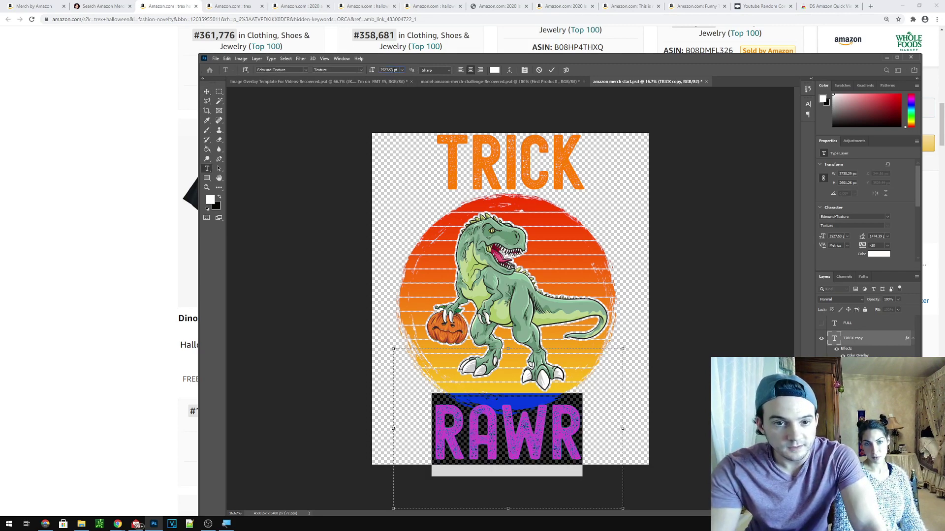
key("Return")
key("Right")
type("TREAT")
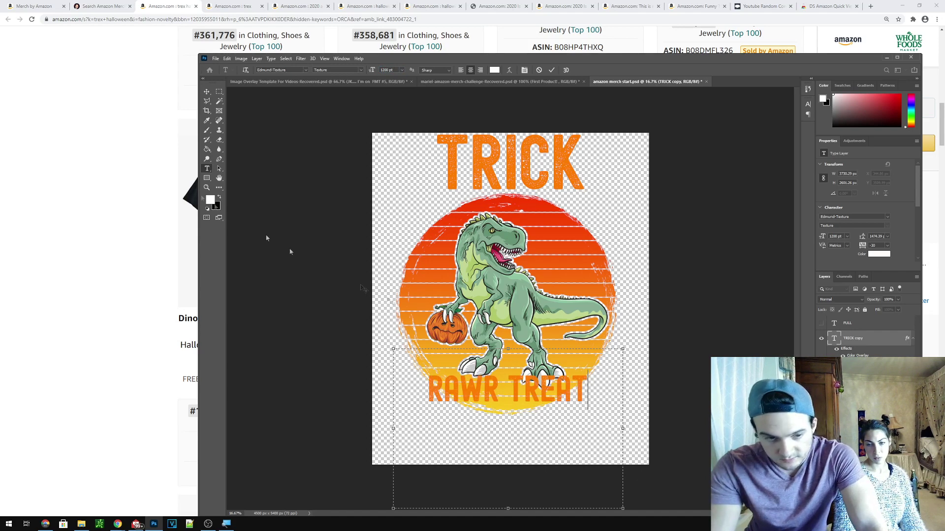
key("alt+Tab")
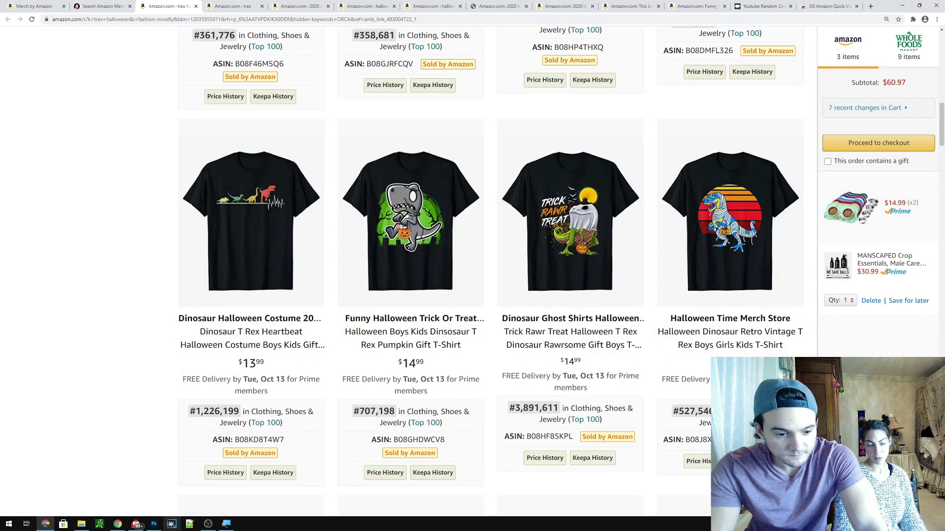
key("alt+Tab")
Step: Scale RAWR TREAT up to span the canvas and place it at the bottom
key("ctrl+t")
left_click_drag(622, 348, 800, 225)
left_click_drag(624, 296, 553, 441)
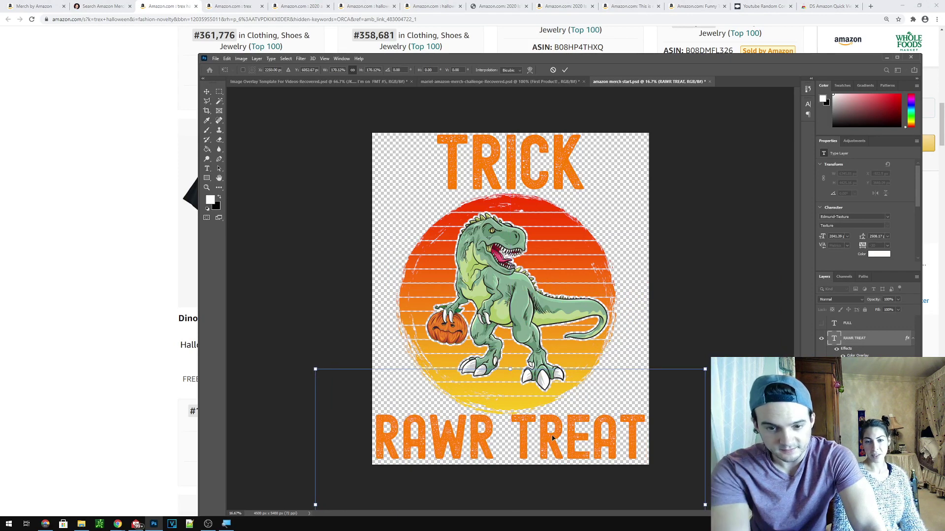
key("Return")
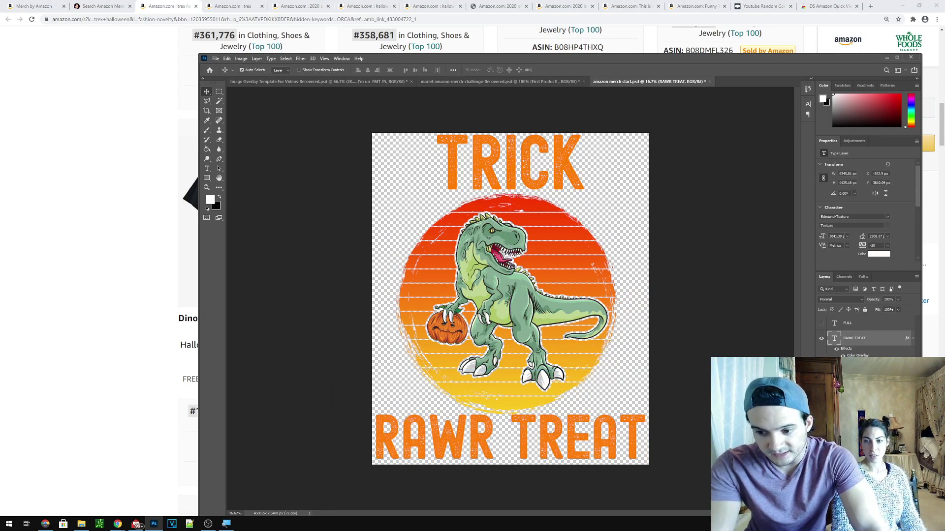
key("alt+bracketleft")
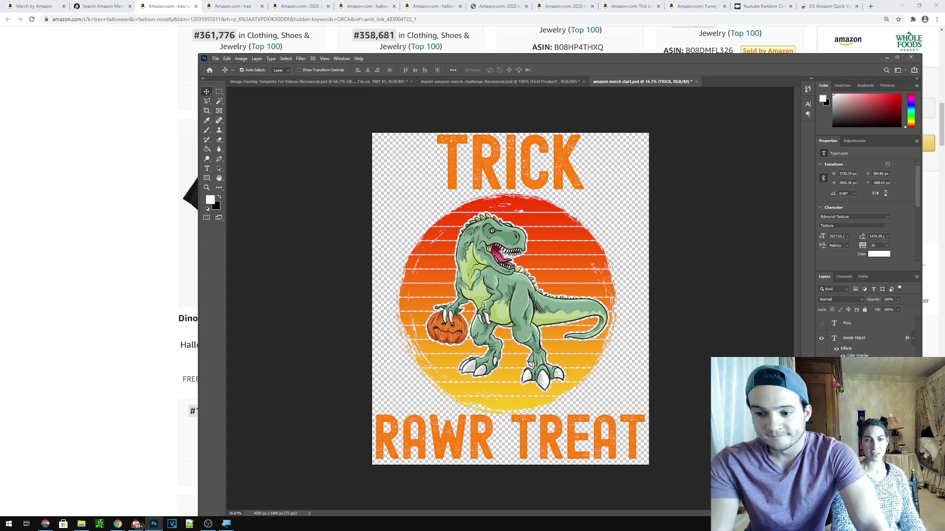
Step: Shrink the TRICK text to about 87% and reposition it at the top
left_click_drag(573, 157, 606, 422)
key("ctrl+t")
left_click_drag(658, 344, 630, 364)
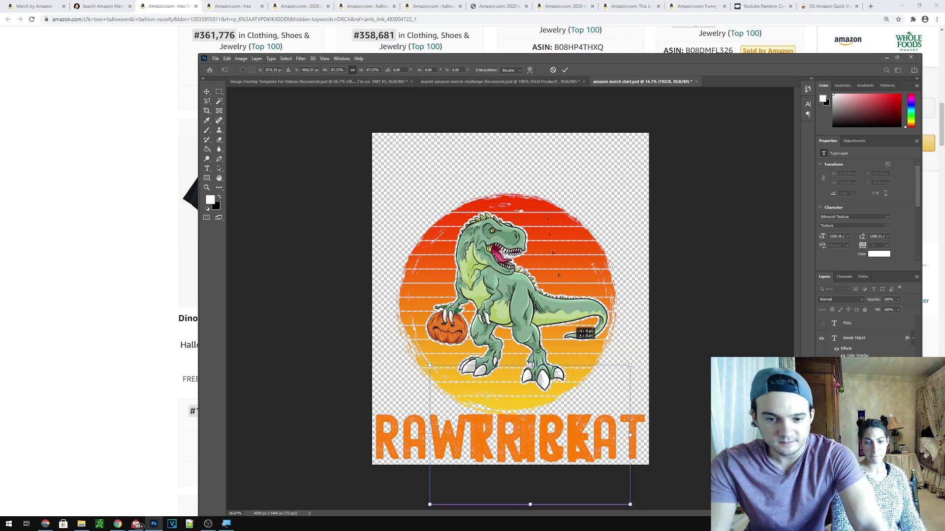
left_click_drag(576, 436, 553, 159)
key("Return")
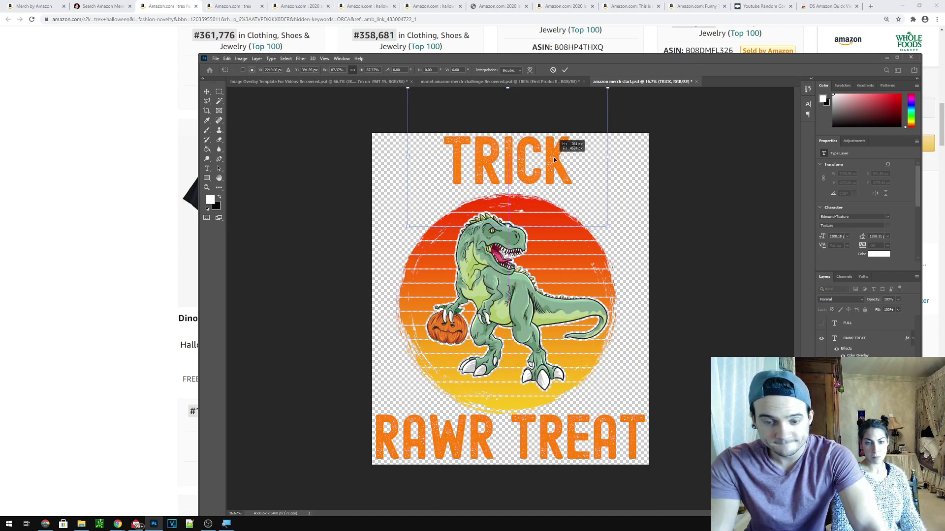
left_click(560, 147)
left_click_drag(560, 148, 560, 143)
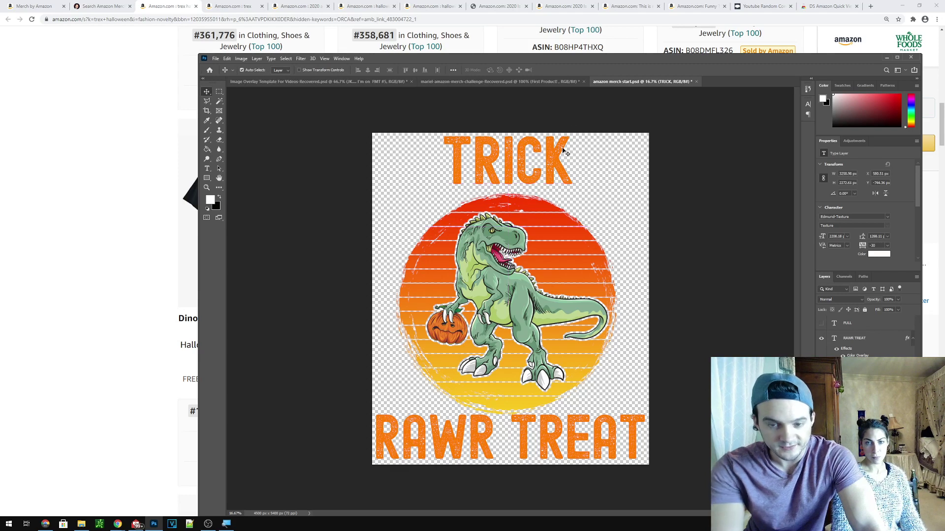
Step: Nudge RAWR TREAT down and enlarge the dinosaur artwork between the two lines
left_click(854, 338)
key("shift+Down")
key("shift+Down")
key("shift+Down")
key("shift+Down")
key("shift+Down")
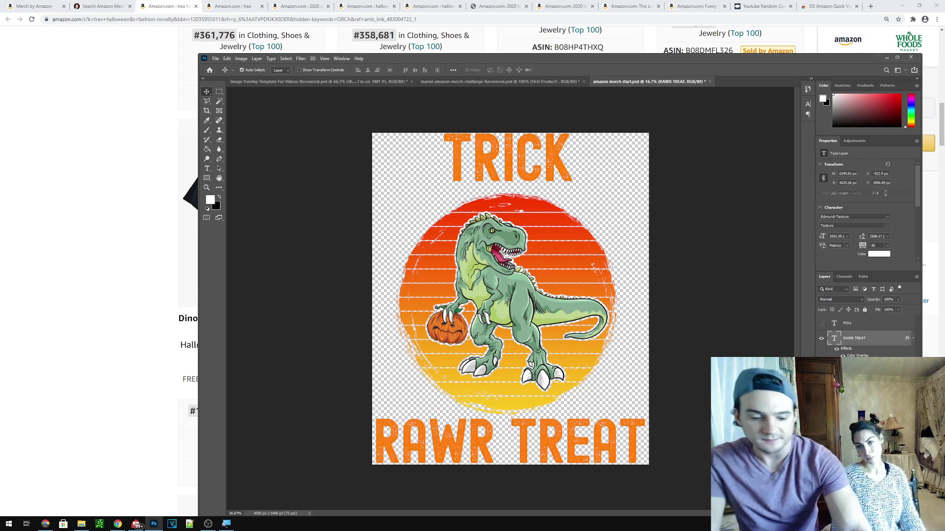
left_click(558, 232)
key("ctrl+t")
left_click_drag(557, 231, 545, 242)
key("Return")
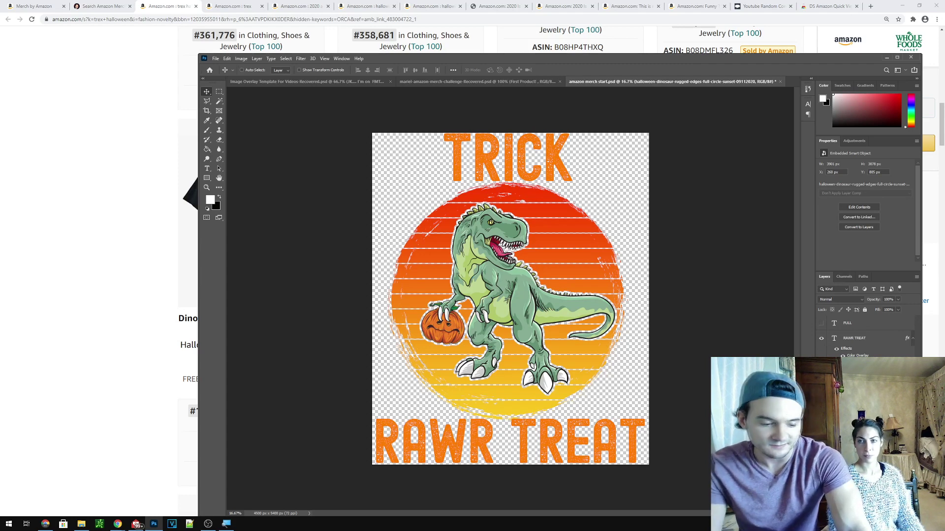
key("ctrl+shift+s")
Step: Save the design as a PNG named 'trex dinosaur'
left_click(320, 290)
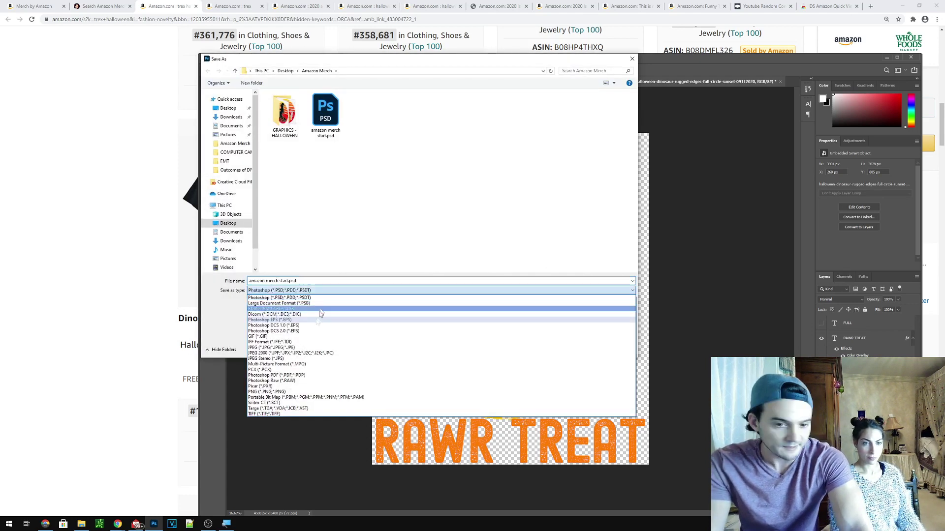
left_click(268, 391)
triple_click(276, 281)
type("trex dinosaur")
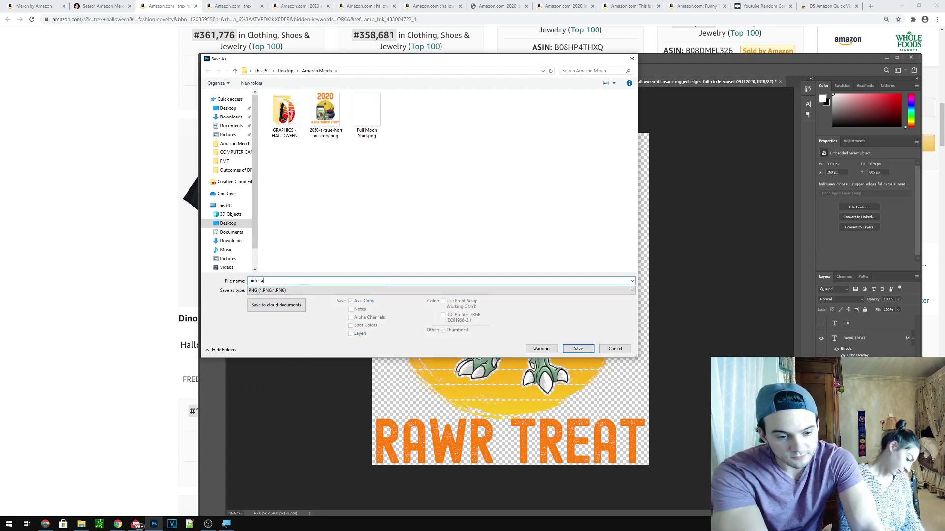
key("Return")
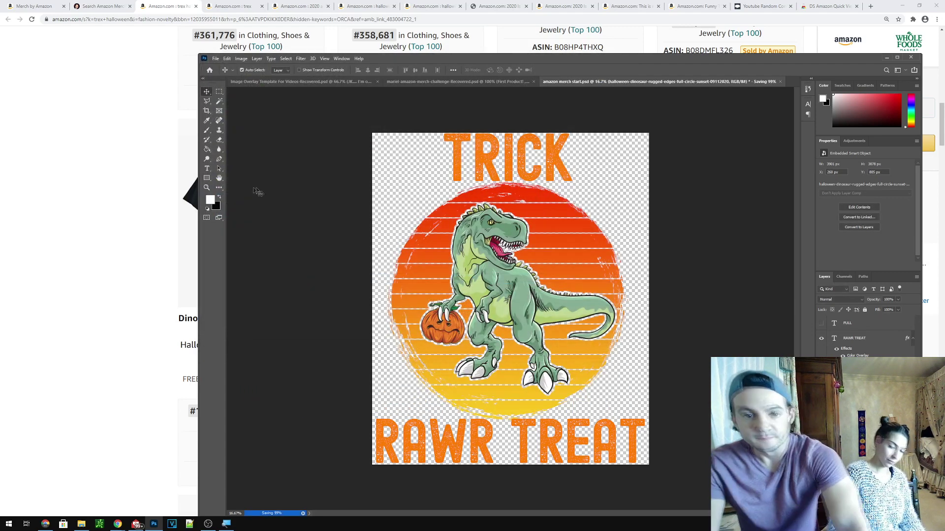
Step: Return to the Merch by Amazon dashboard in the browser
right_click(105, 256)
left_click(110, 53)
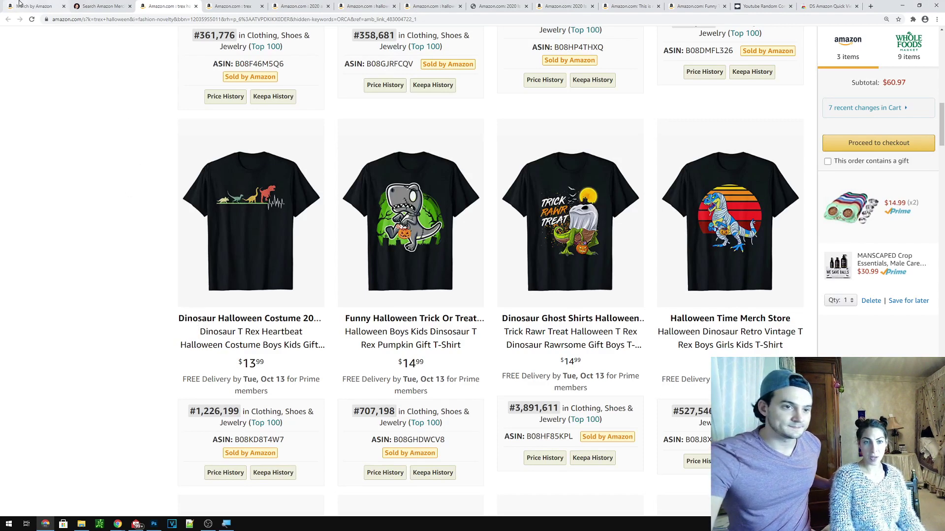
left_click(34, 6)
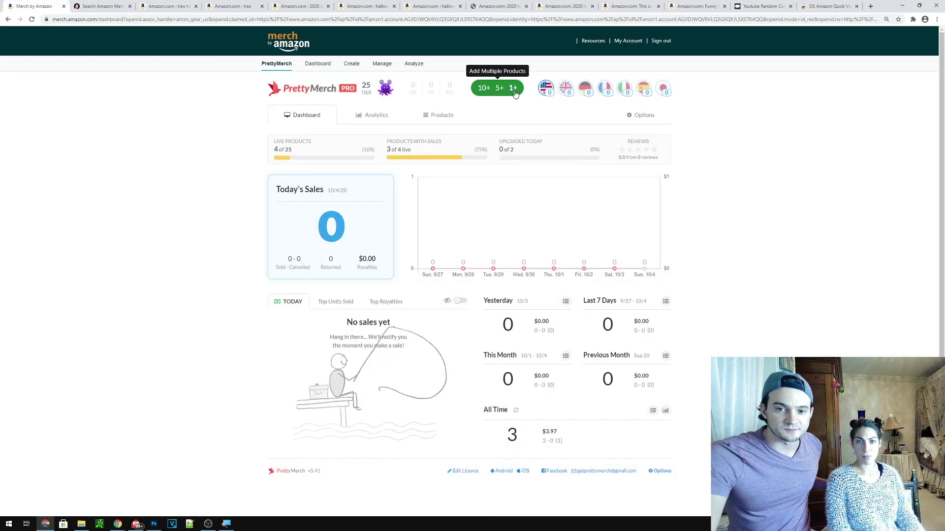
Step: Open the Create products page and load a second copy of it in a new tab
left_click(515, 94)
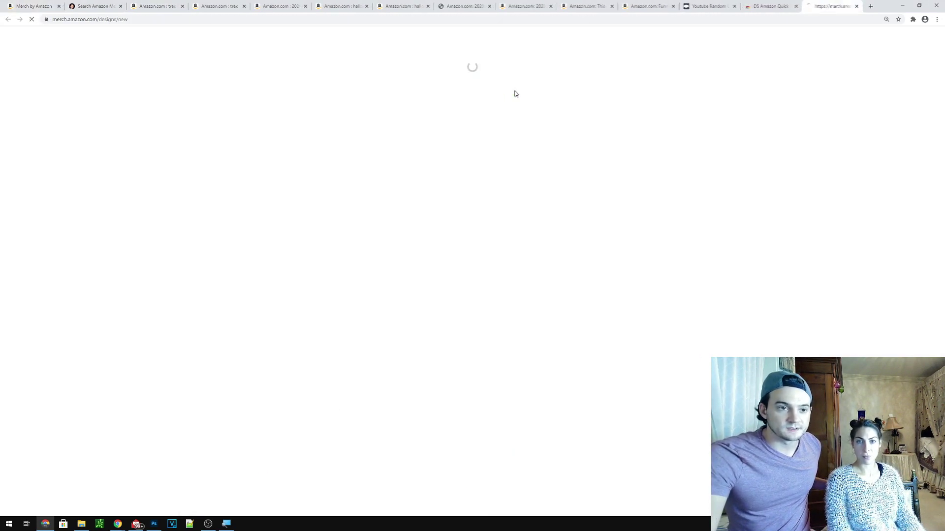
left_click(827, 22)
key("ctrl+c")
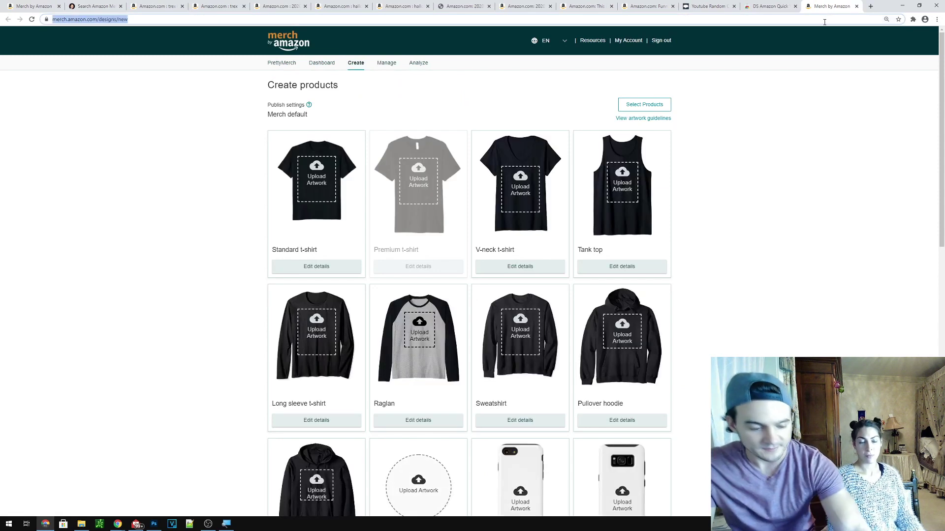
key("ctrl+t")
key("ctrl+v")
key("Return")
left_click(789, 5)
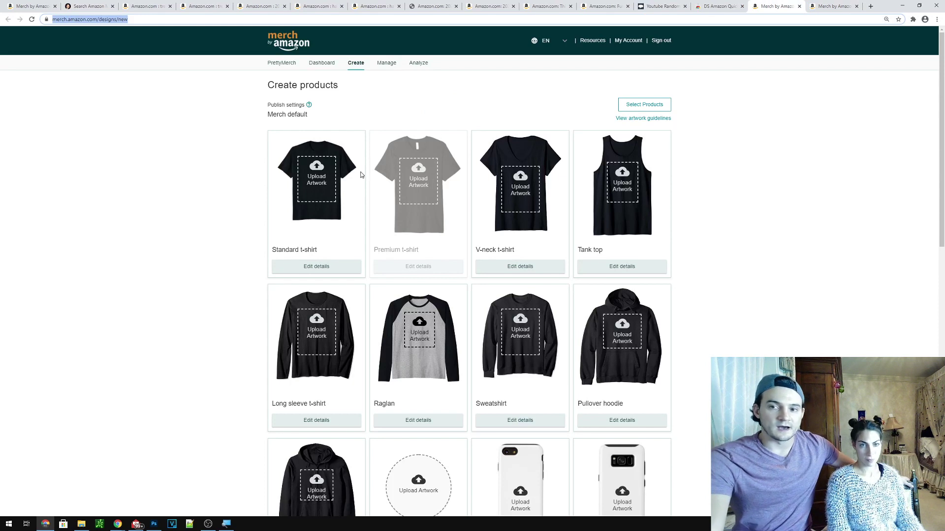
left_click(827, 5)
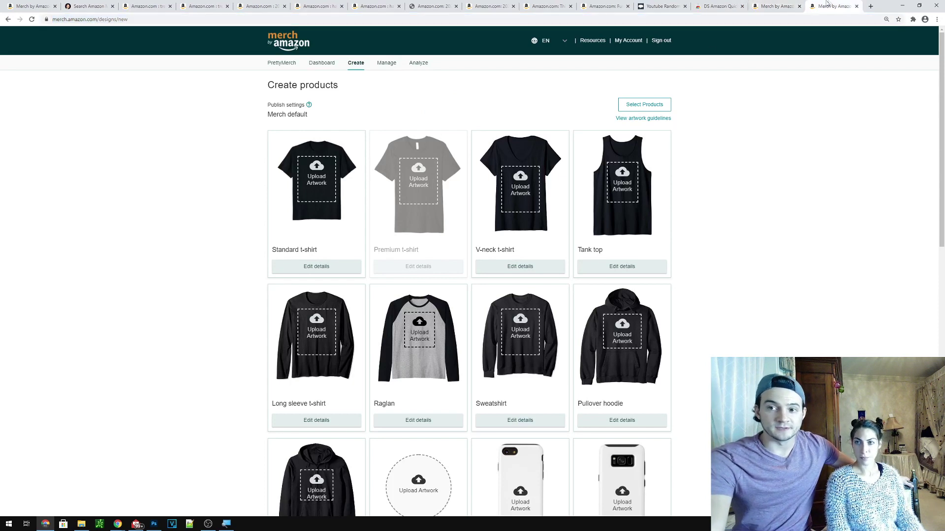
left_click(778, 4)
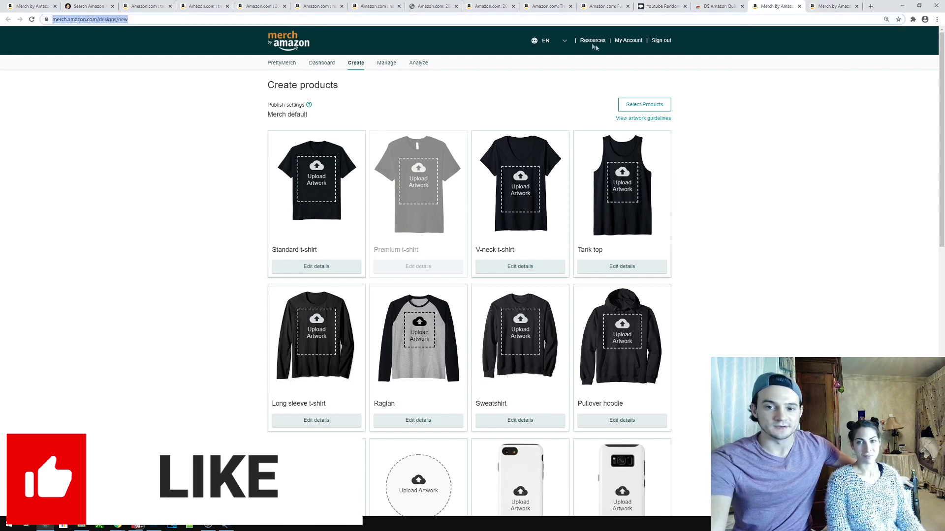
Step: Deselect all products and keep only the Standard t-shirt on Amazon.com
left_click(644, 104)
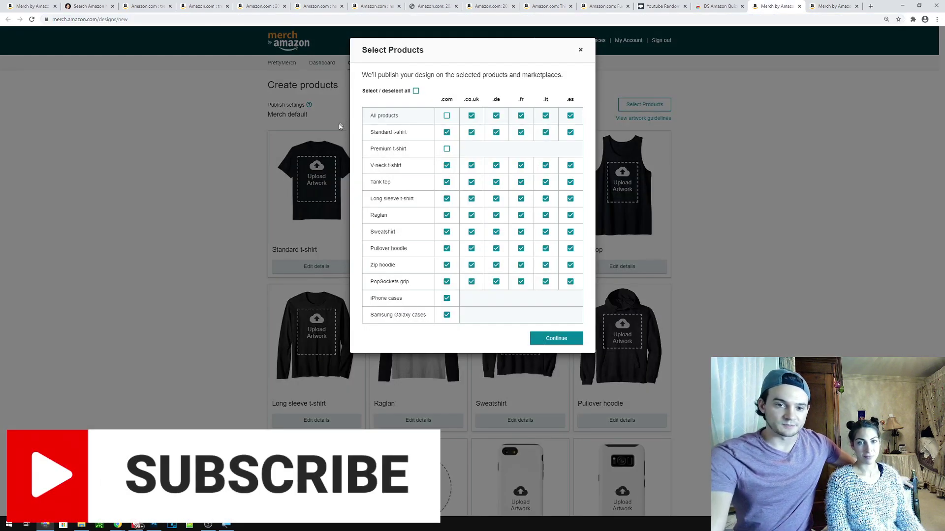
left_click(416, 91)
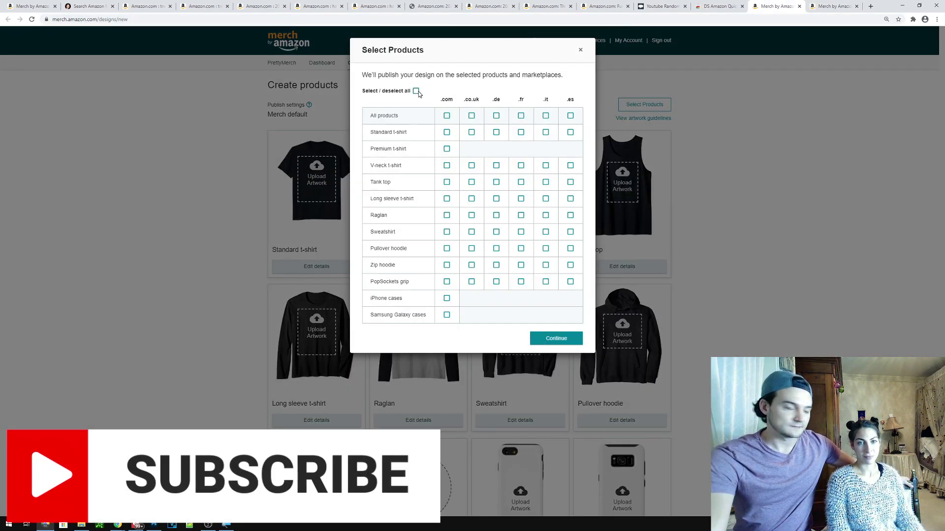
left_click(447, 133)
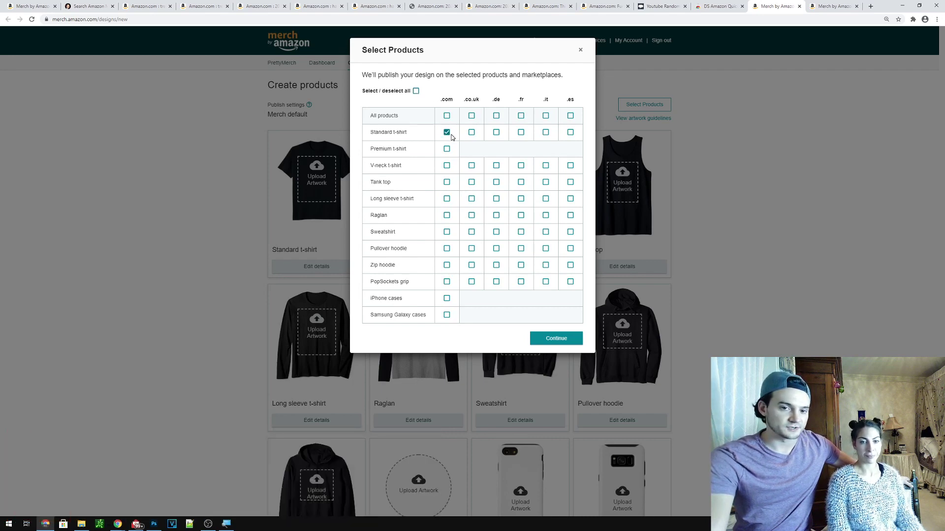
left_click(556, 339)
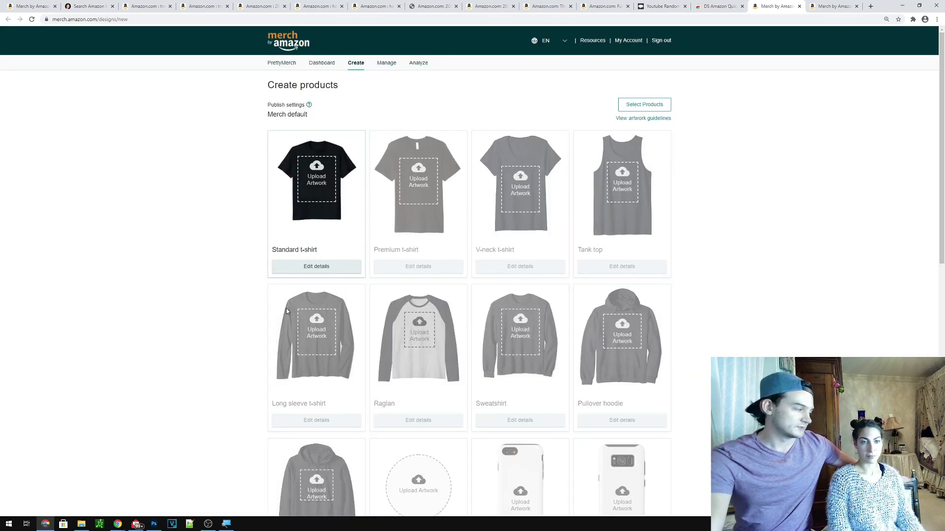
Step: Upload the 2020 true horror story artwork, add Youth fit, add White and remove Black
left_click(308, 186)
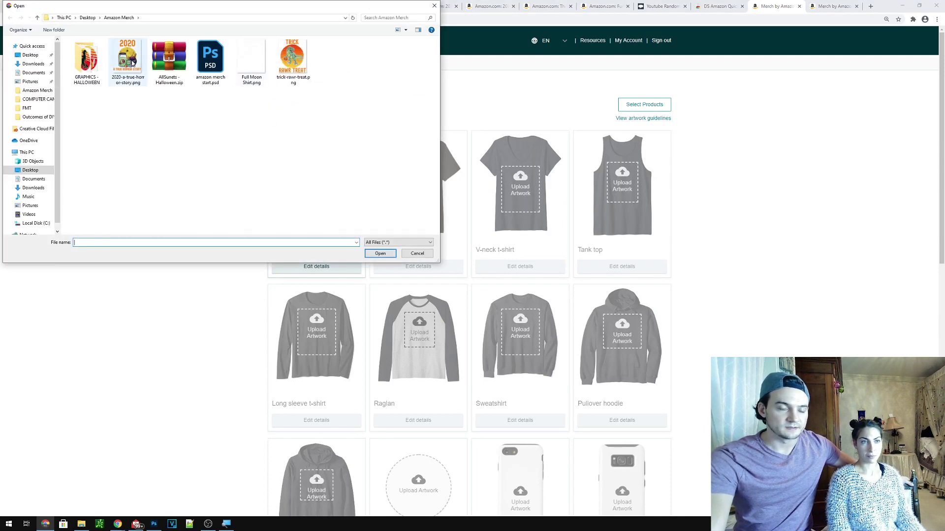
double_click(132, 62)
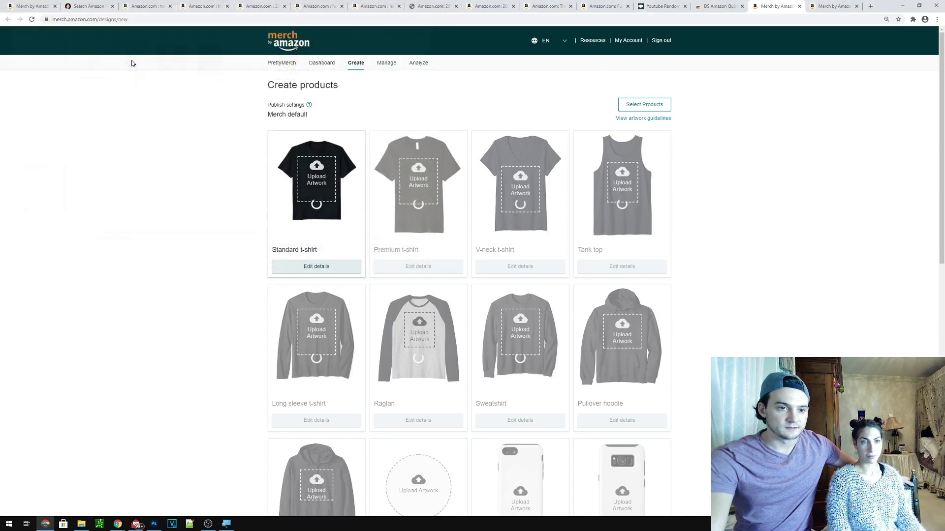
left_click(317, 266)
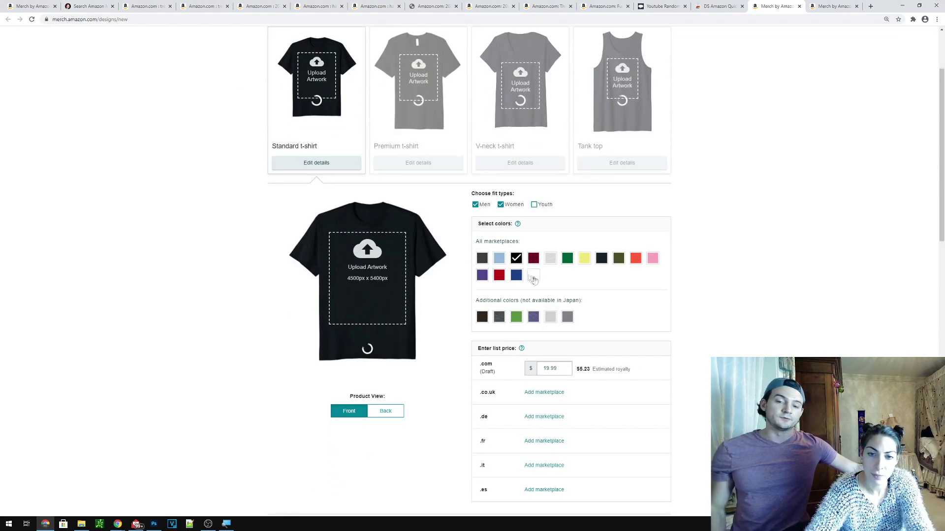
left_click(534, 204)
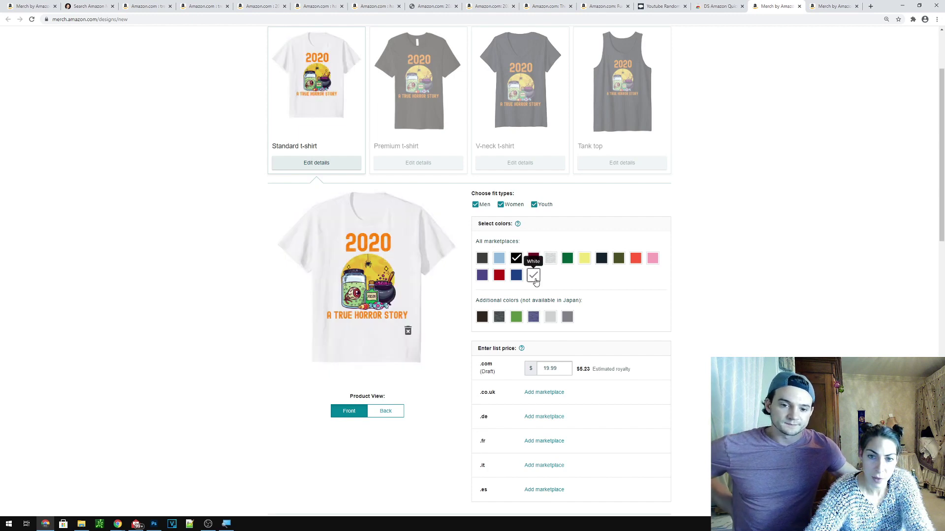
left_click(535, 280)
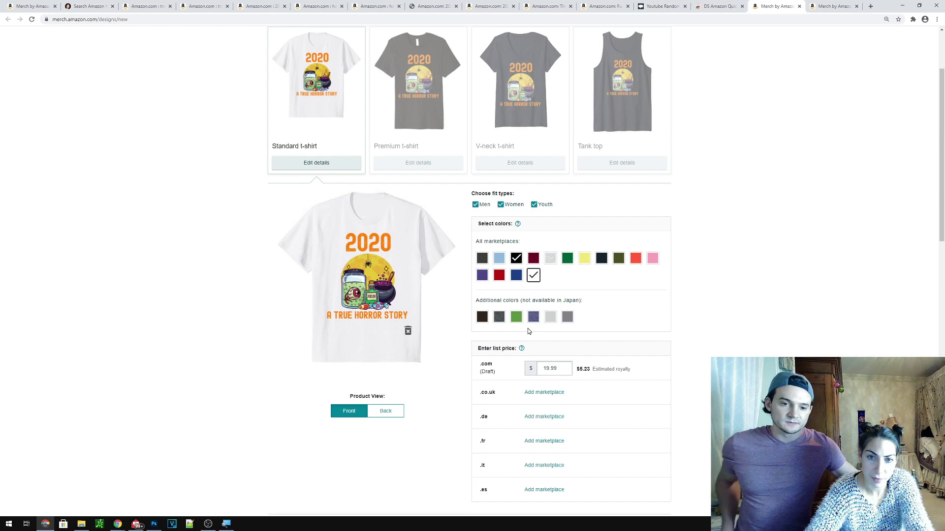
scroll(533, 305, "up", 1)
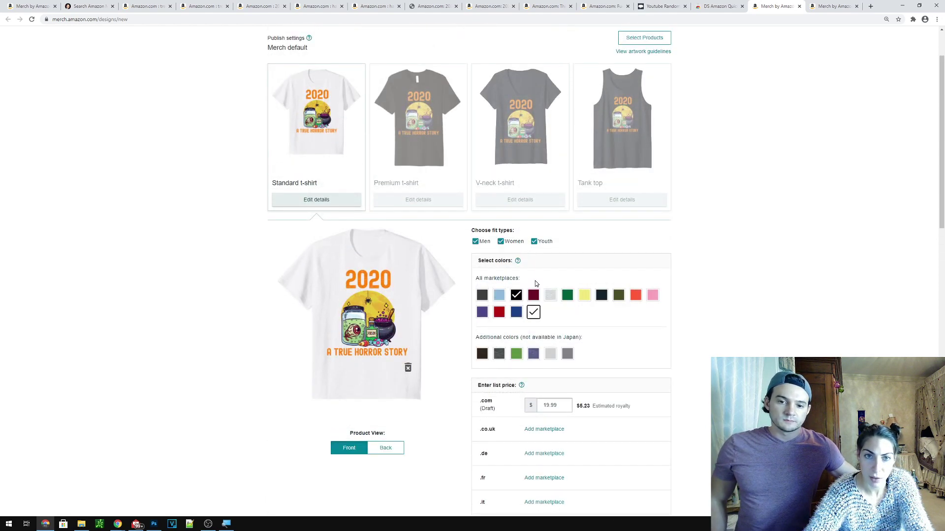
left_click(516, 295)
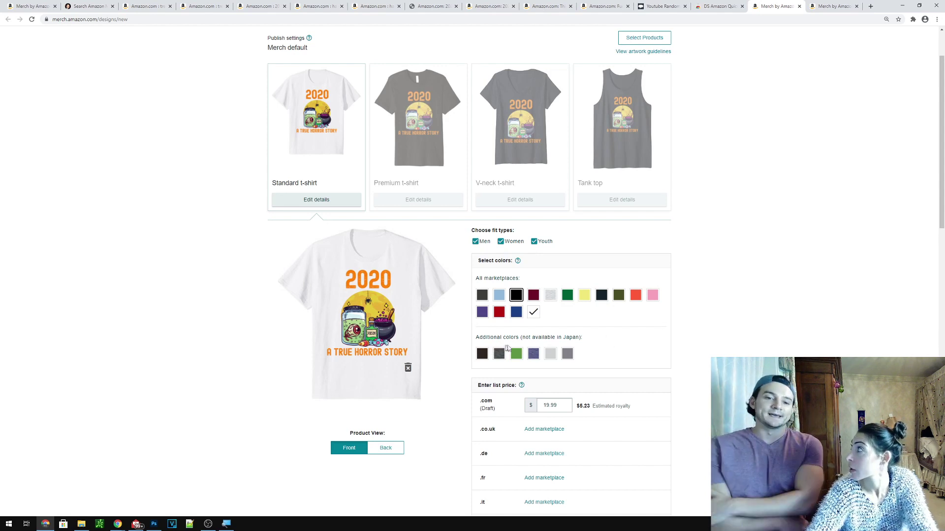
Step: Change the .com list price from 19.99 to 13.07
scroll(551, 345, "down", 1)
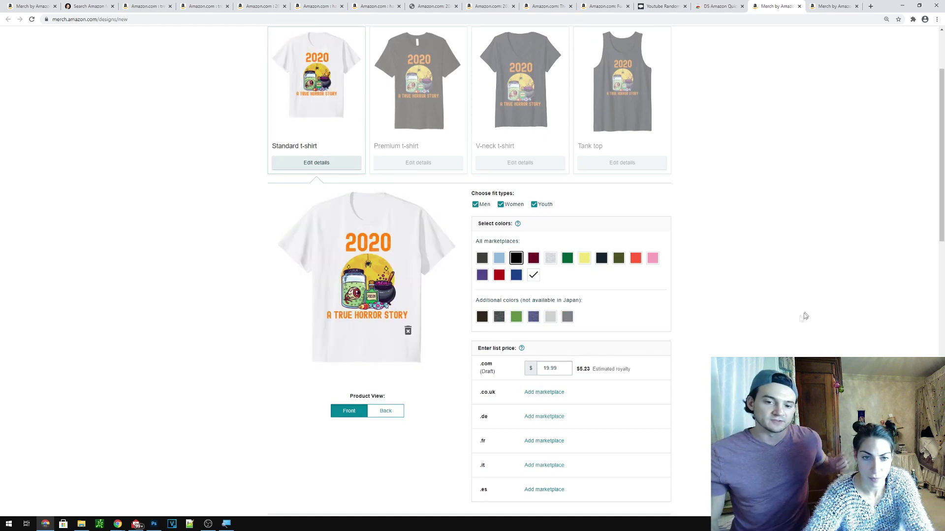
scroll(804, 316, "down", 3)
double_click(549, 220)
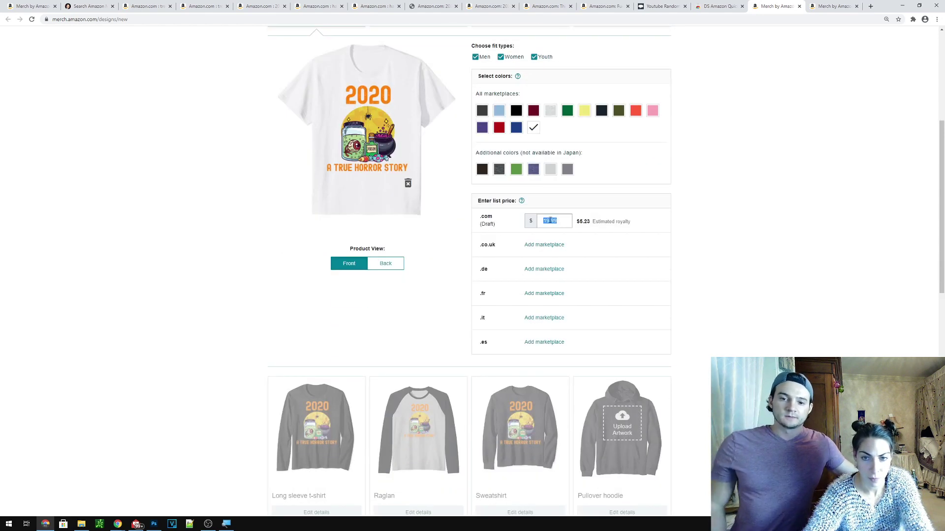
type("1317")
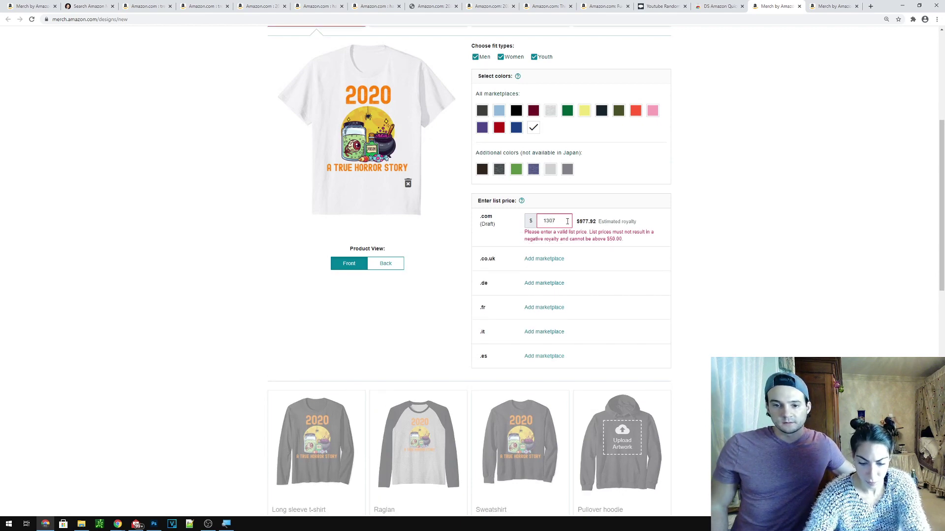
key("Left")
key("Left")
type(".")
scroll(661, 298, "down", 3)
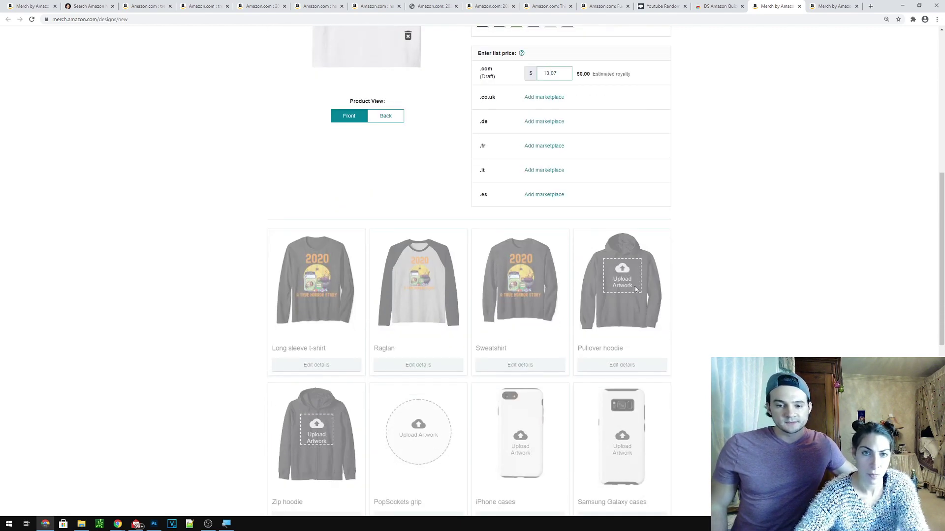
scroll(624, 300, "up", 7)
Step: Enter 'Funny Halloween 2020, A True Horror Story' as the design title
scroll(625, 299, "down", 13)
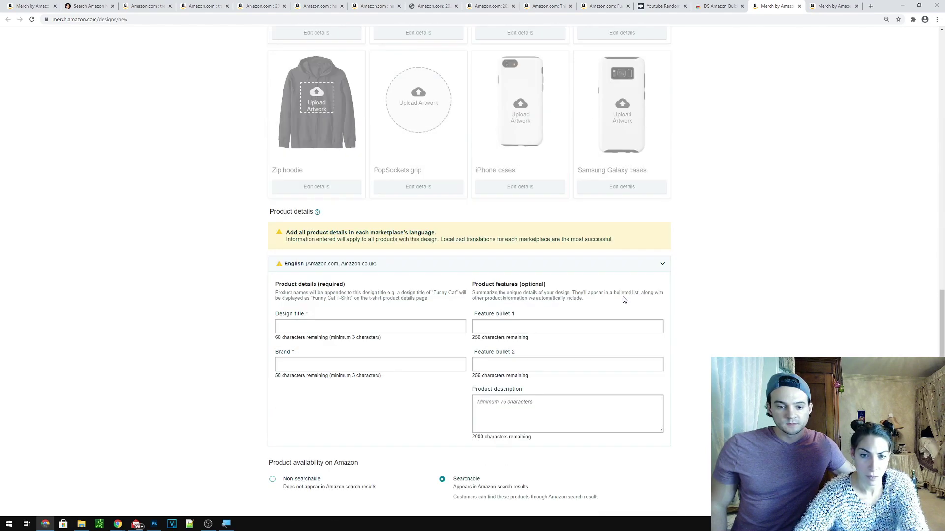
scroll(624, 300, "down", 3)
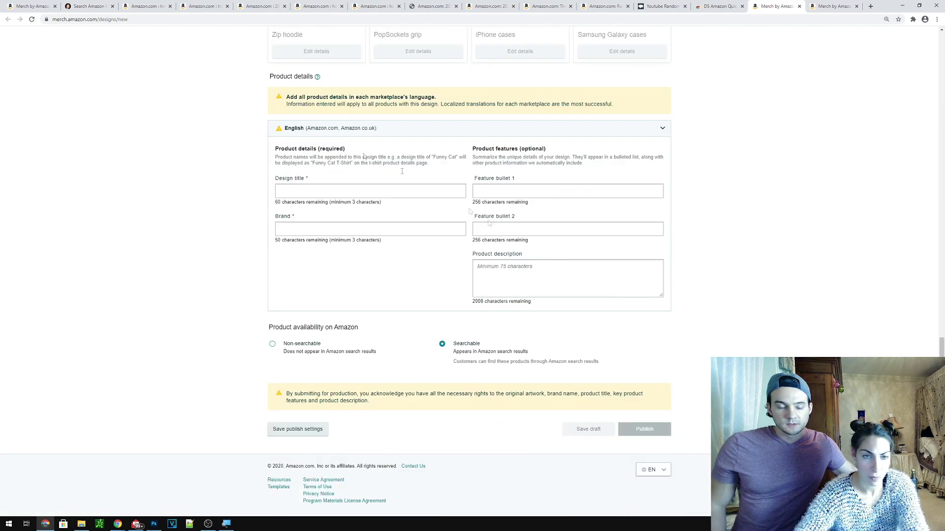
left_click(316, 193)
type("Halloween 2020,")
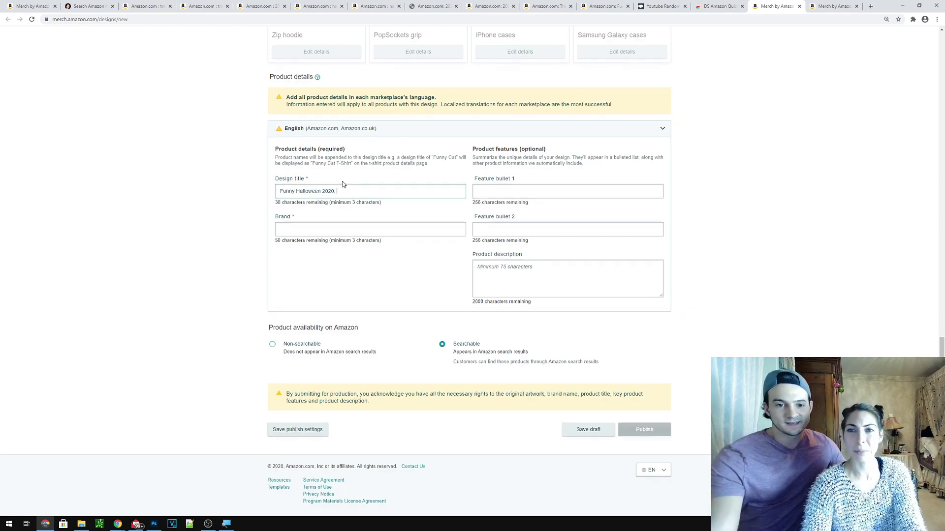
scroll(304, 203, "up", 12)
scroll(304, 203, "down", 11)
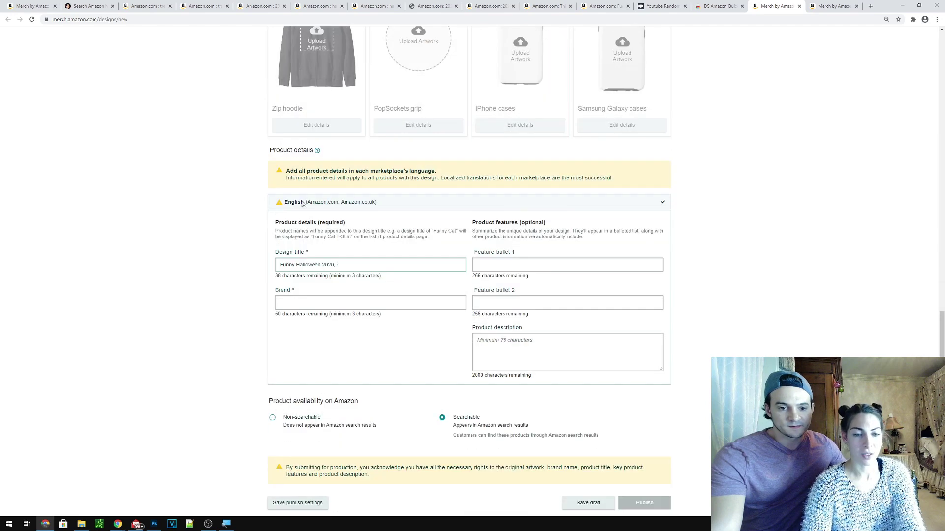
type("2")
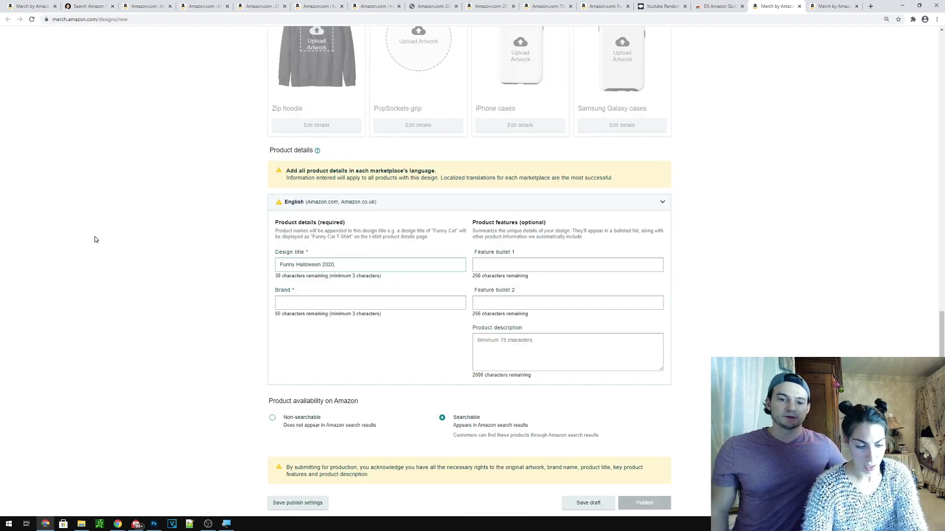
type("A f")
type("rue horror s")
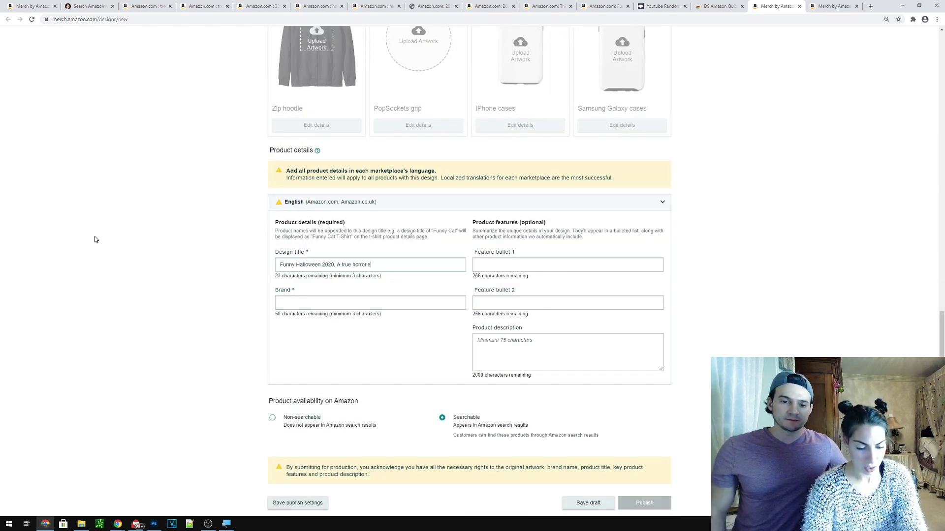
type("tory")
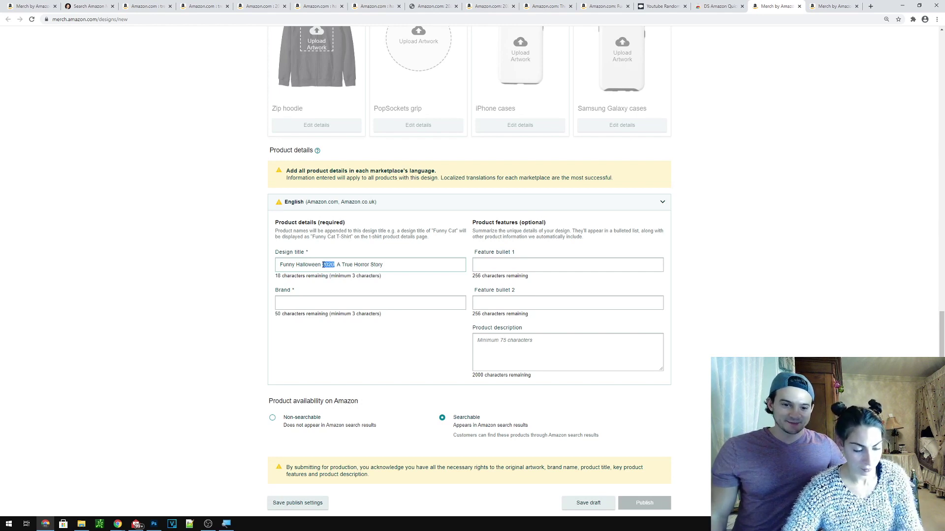
Step: Reuse the design title as the brand and the first feature bullet
triple_click(324, 265)
key("ctrl+c")
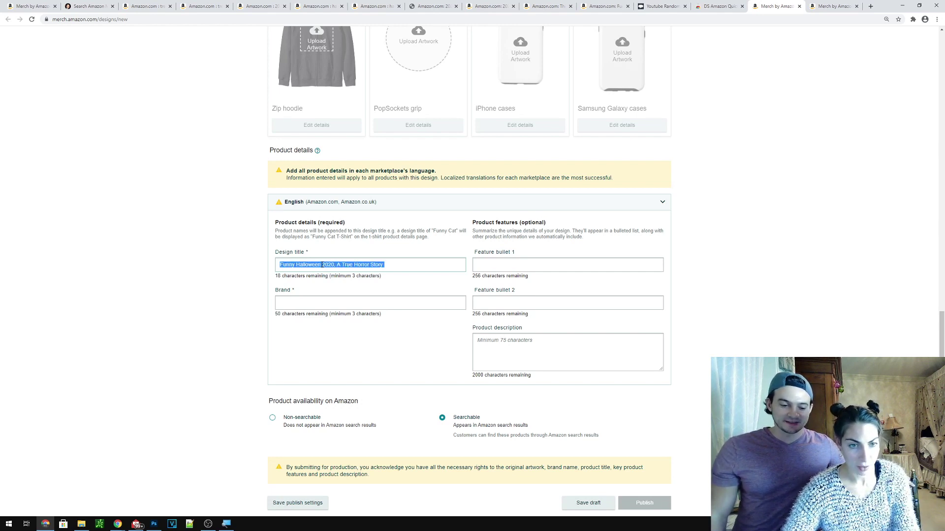
left_click(314, 303)
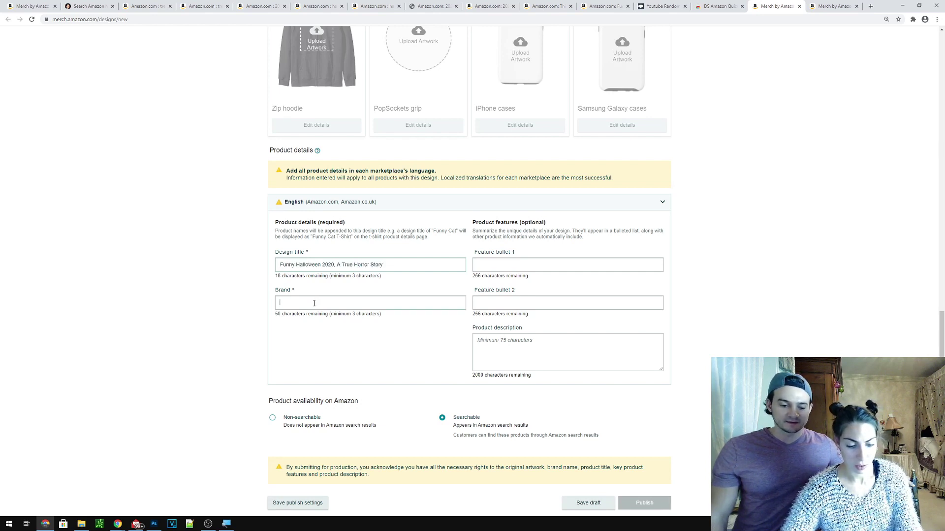
key("ctrl+v")
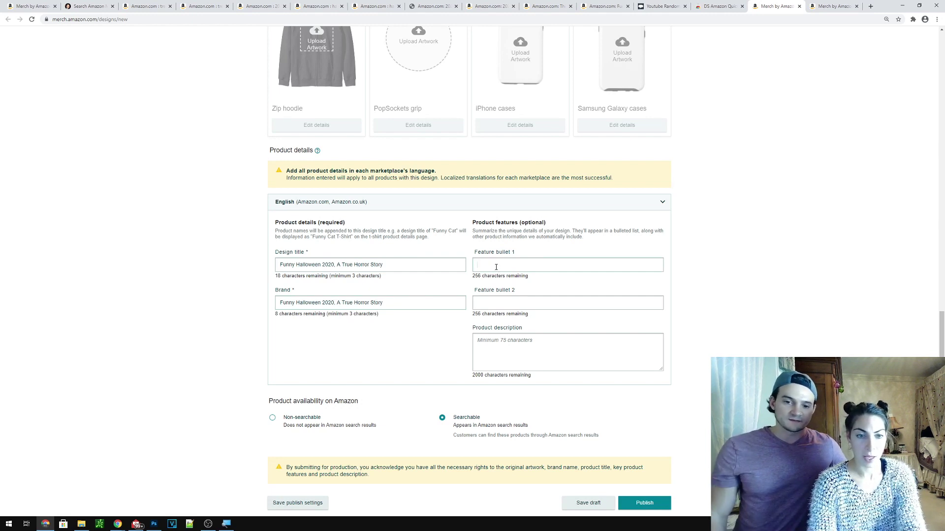
left_click(496, 267)
key("ctrl+v")
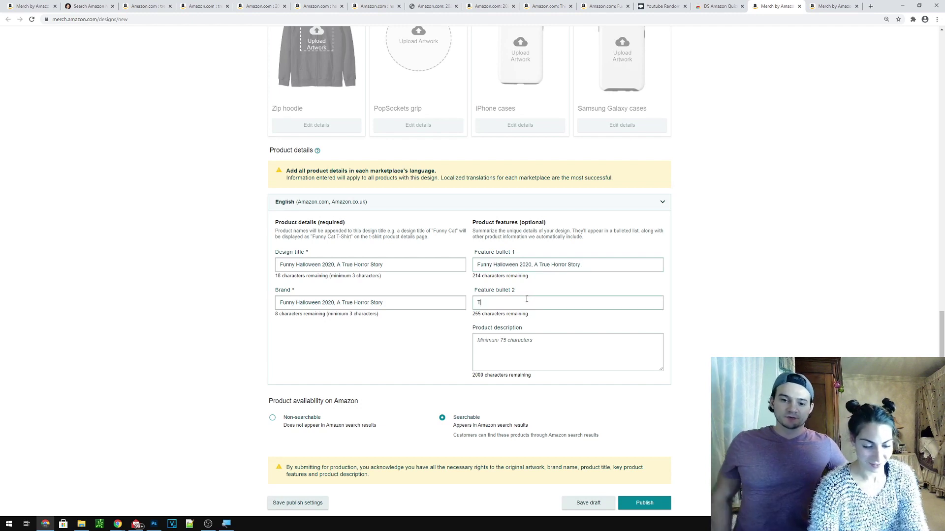
Step: Finish Feature bullet 2 with 'Its a funny trick-or-treating shirt'
type("hirt says")
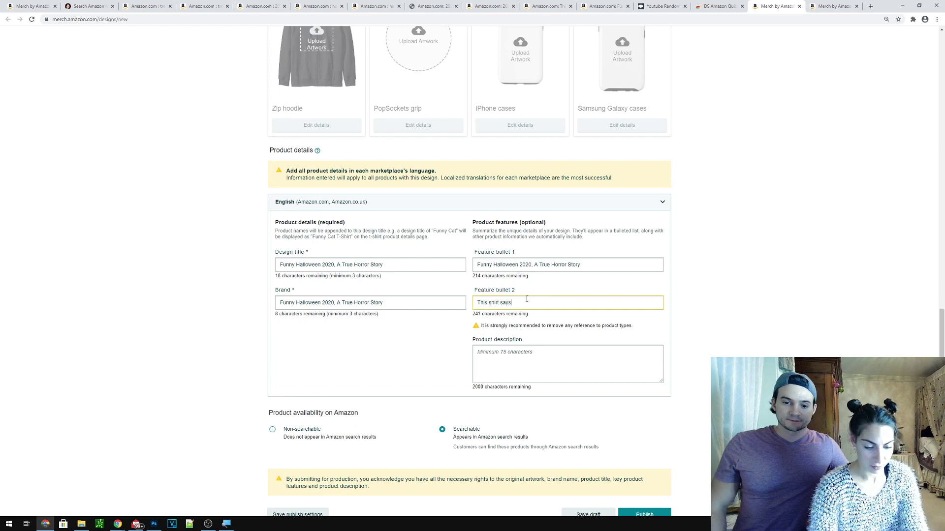
type(" 2020 A Tr")
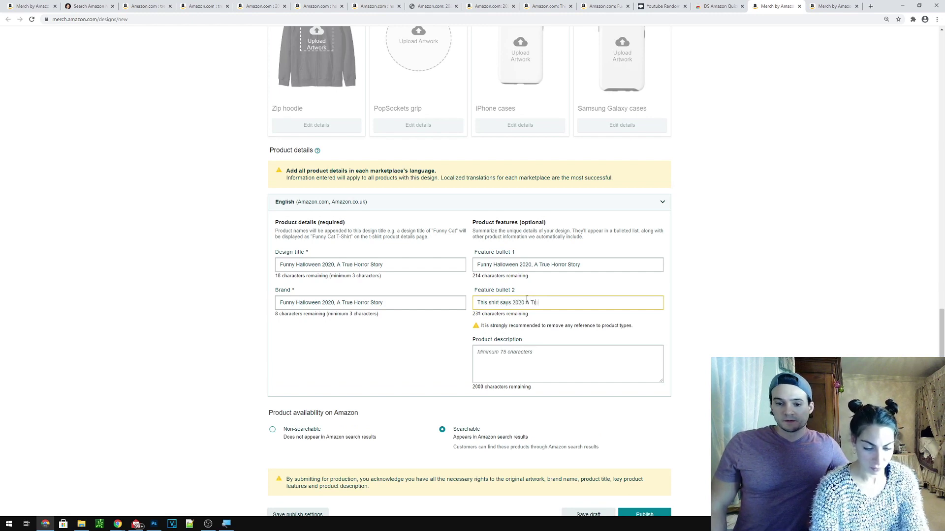
type("ue Horror Story")
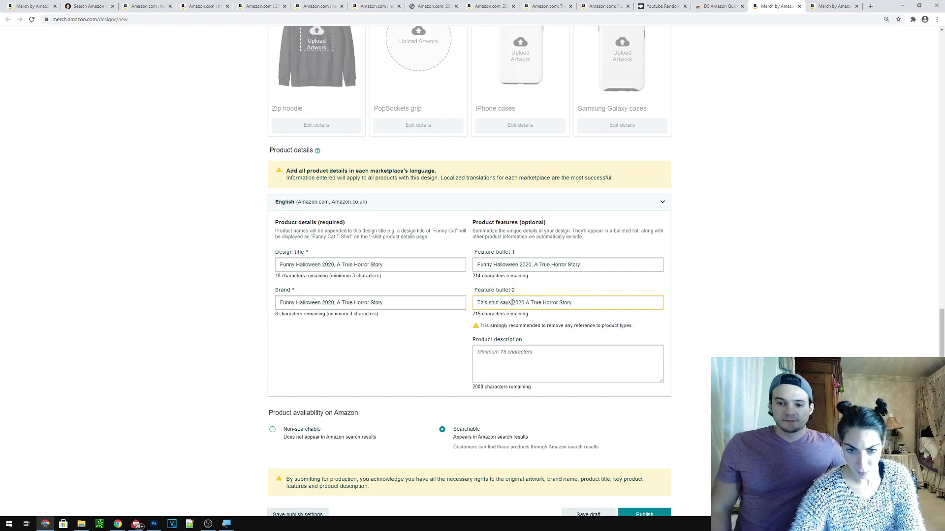
type(":")
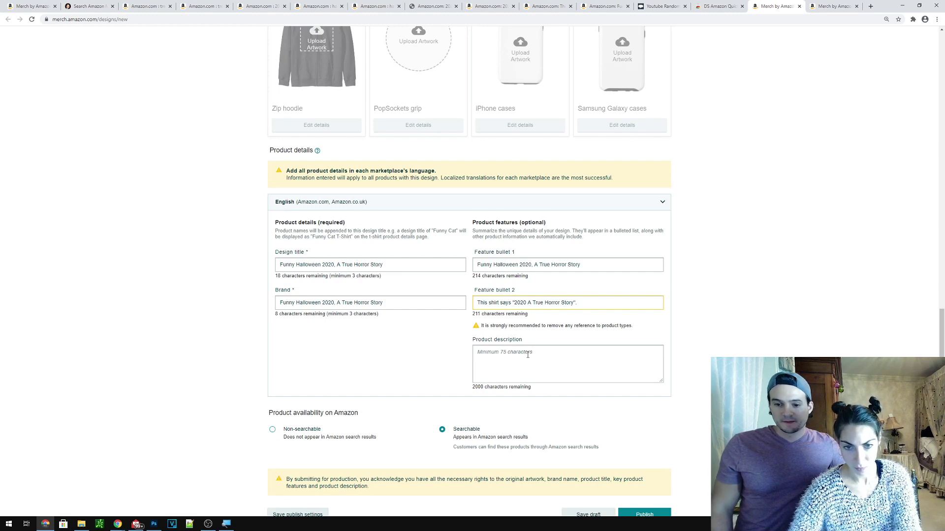
type("Its ")
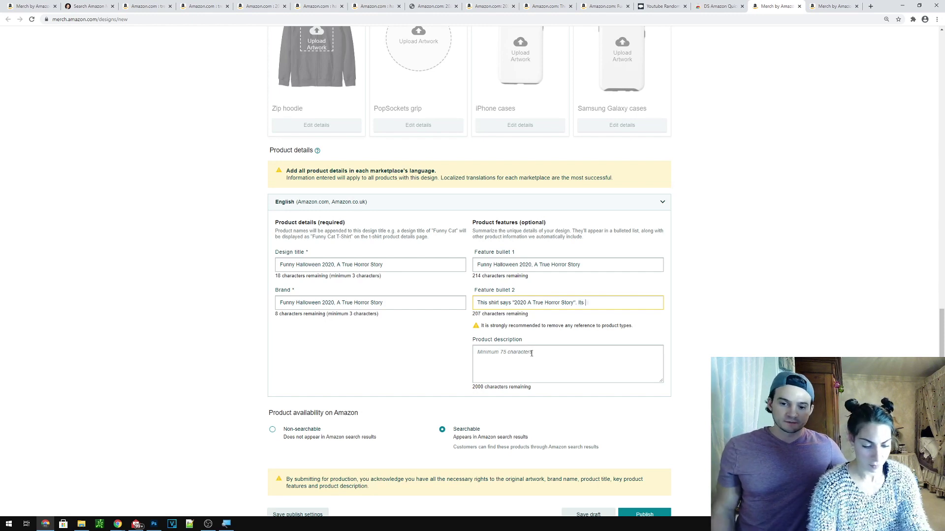
type("a funny trick-or")
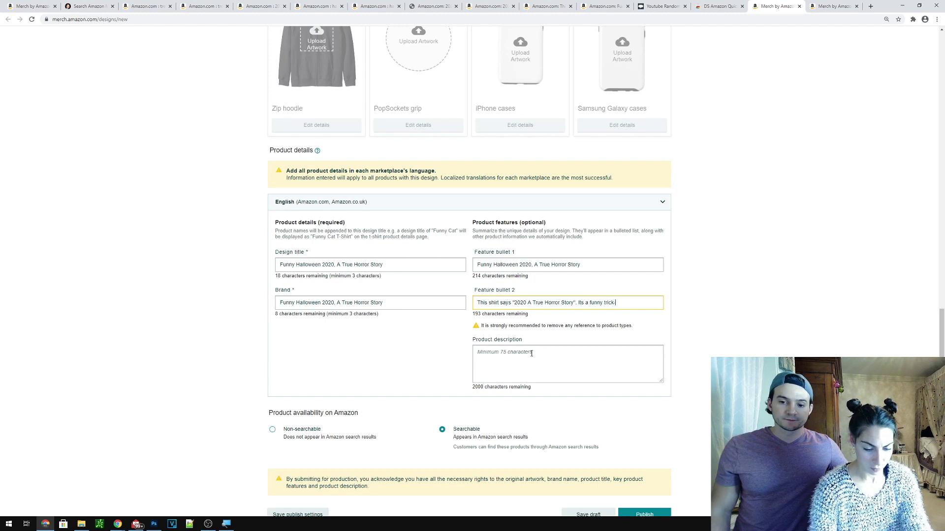
type("-treating shirt")
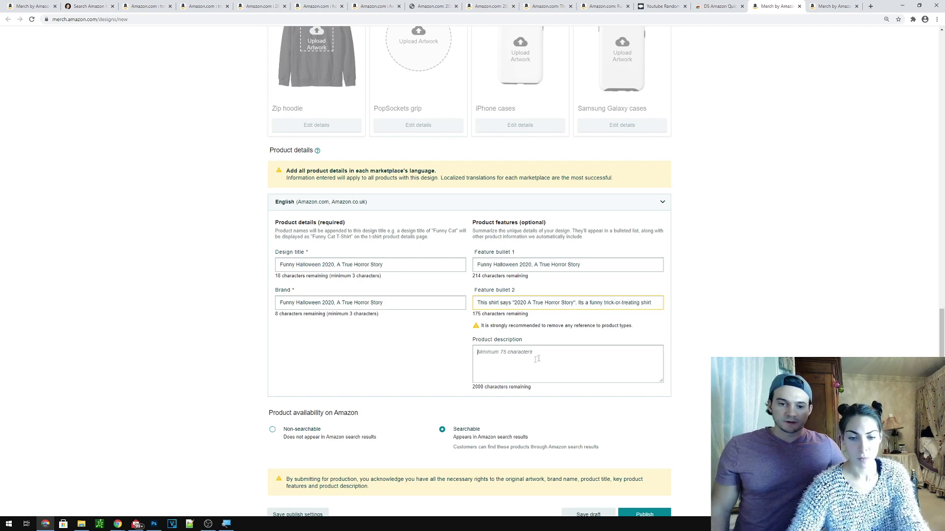
key("Tab")
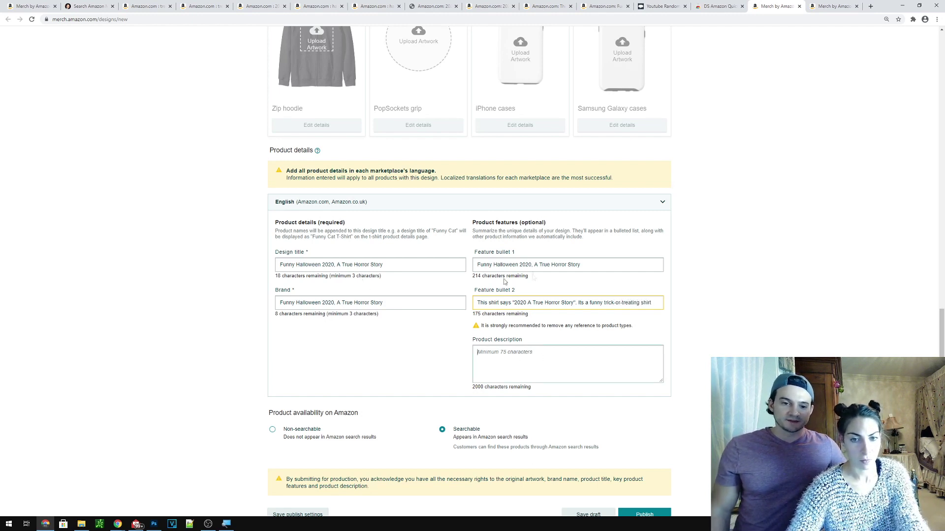
Step: Copy Feature bullets 1 and 2 into the Product description on separate lines
triple_click(529, 265)
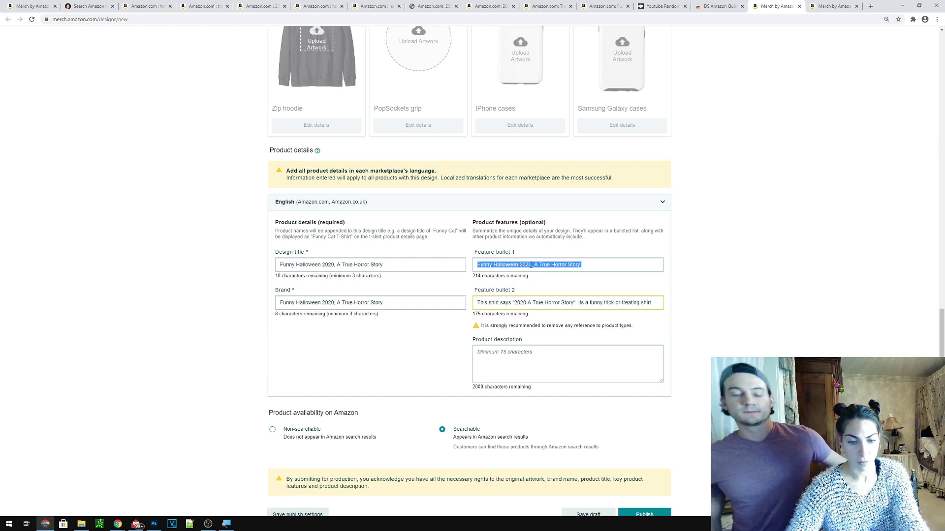
key("ctrl+c")
key("Tab")
key("Tab")
key("ctrl+v")
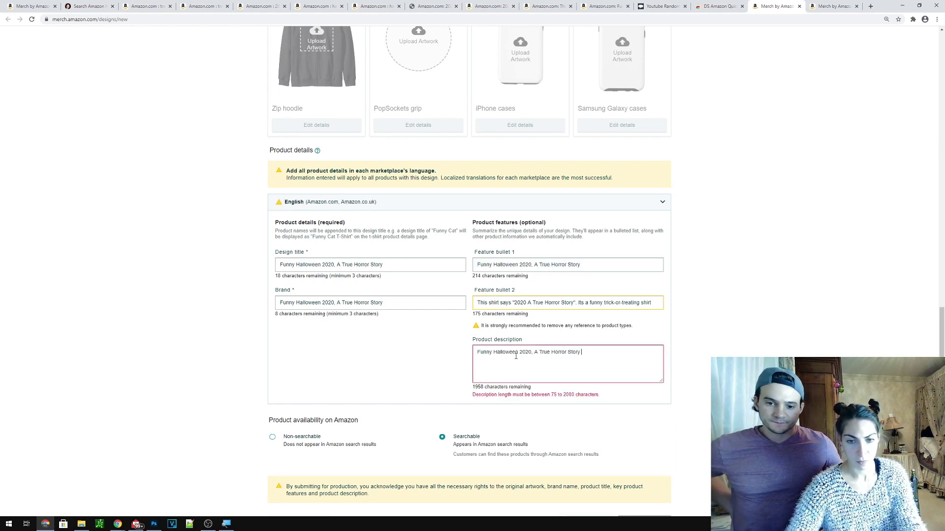
triple_click(547, 303)
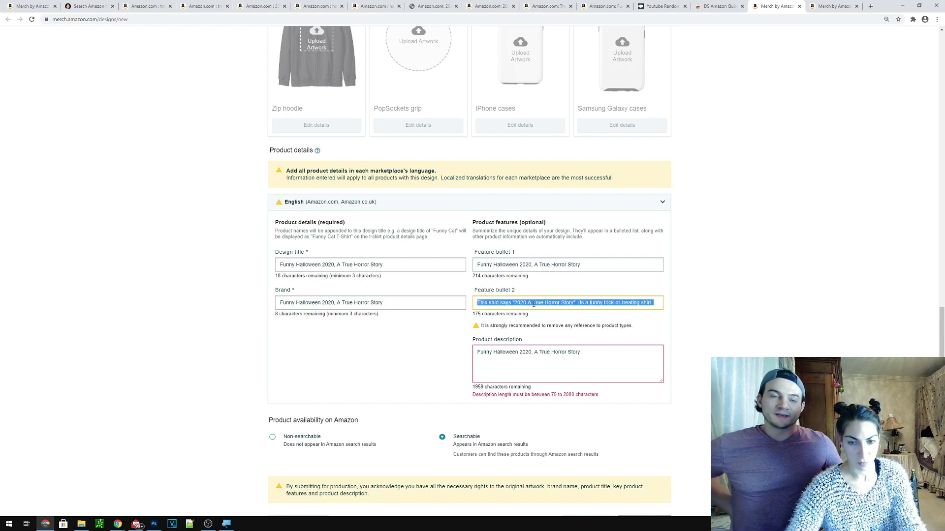
left_click(585, 356)
key("Return")
key("ctrl+v")
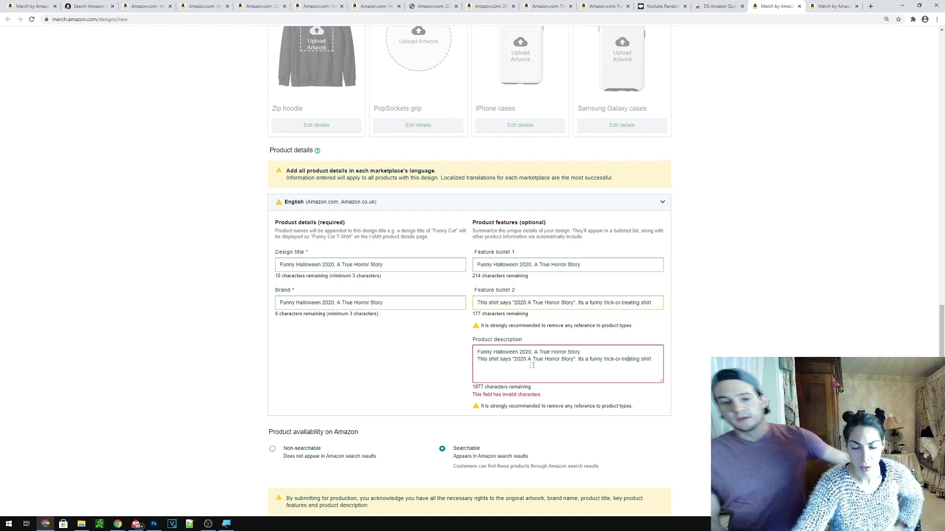
Step: Delete the trailing word 'shirt' from the description and from Feature bullet 2
right_click(516, 359)
right_click(445, 370)
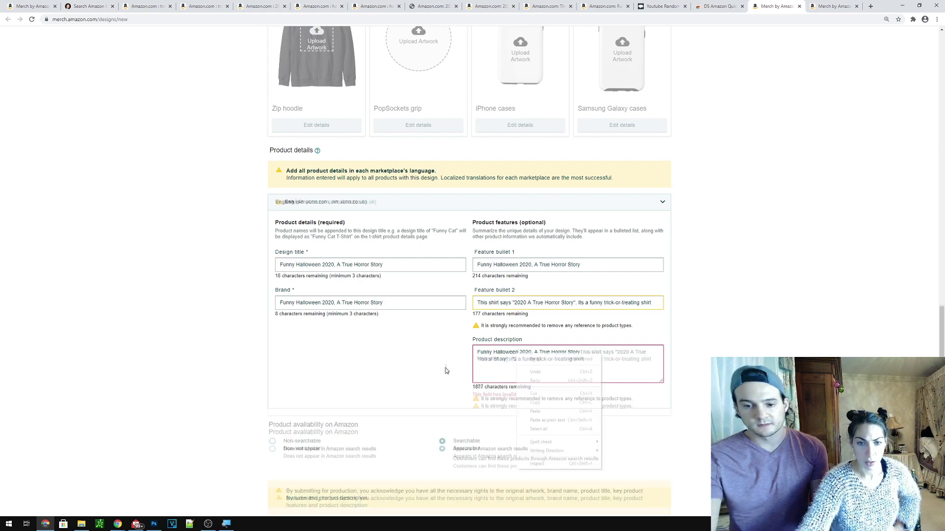
left_click(588, 360)
key("BackSpace")
key("BackSpace")
key("BackSpace")
key("BackSpace")
key("BackSpace")
key("BackSpace")
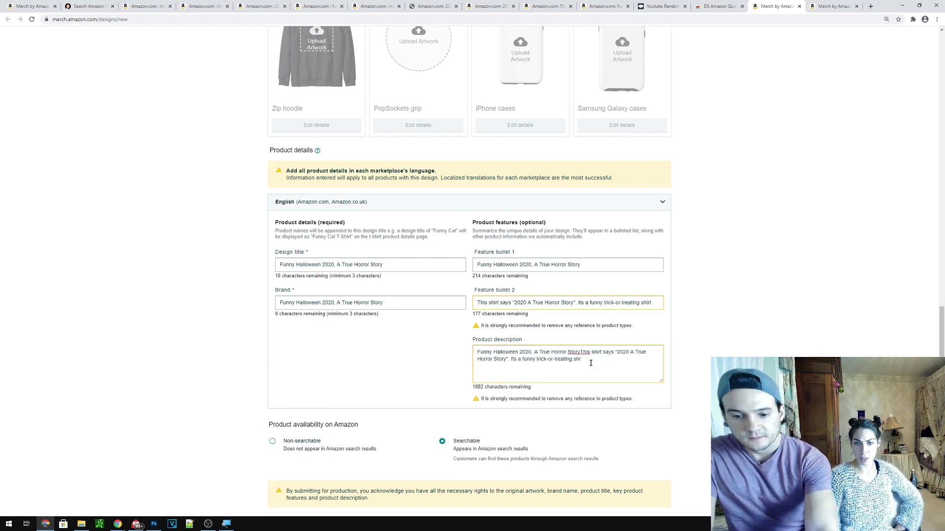
left_click_drag(652, 302, 637, 303)
key("BackSpace")
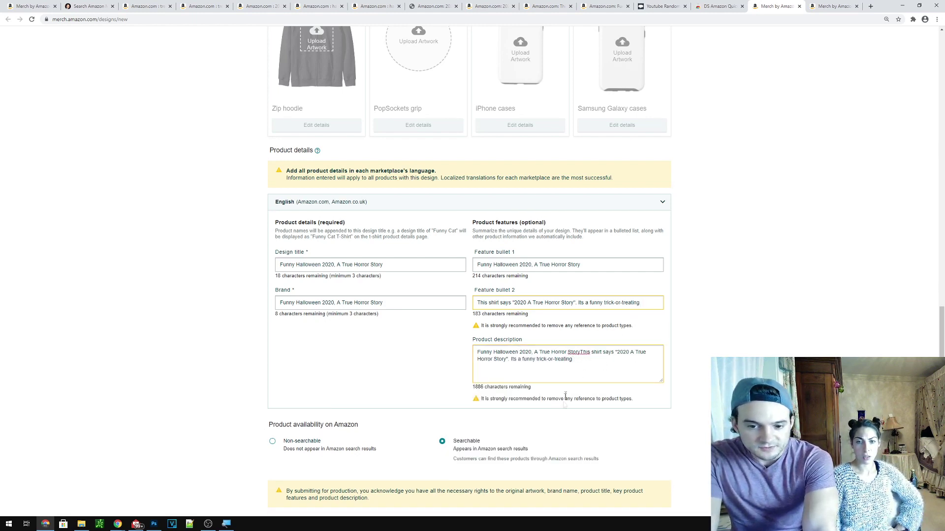
left_click(587, 374)
Step: Add a period after 'Story', swap 'shirt' for 'product', drop 'shirt' from bullet 2, and publish
left_click(580, 352)
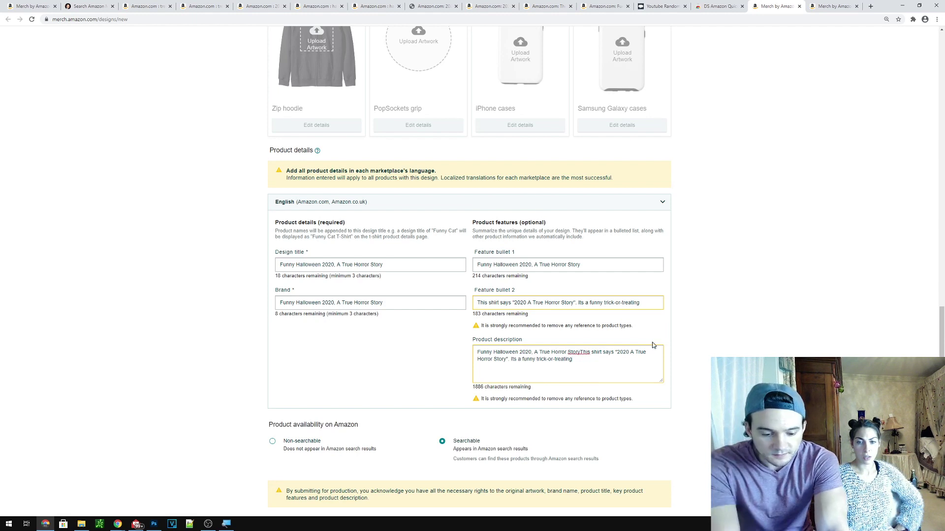
type(".")
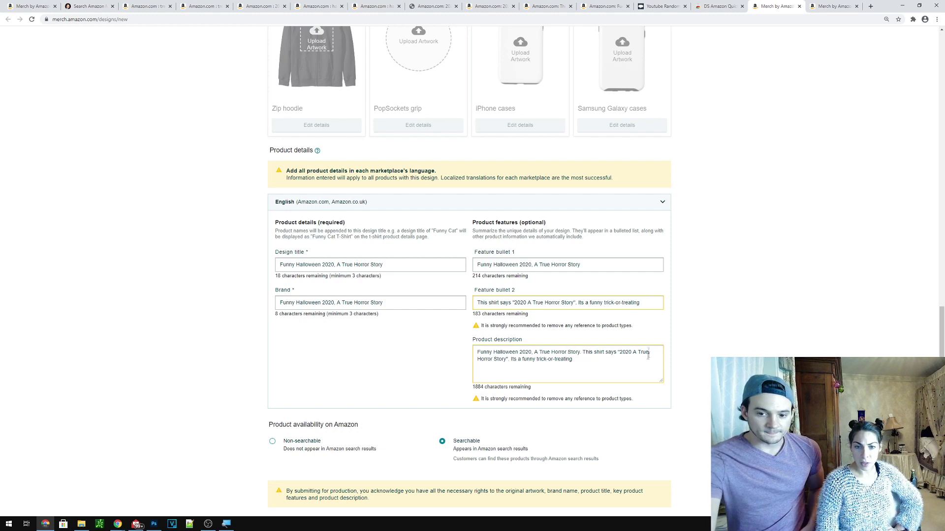
double_click(598, 352)
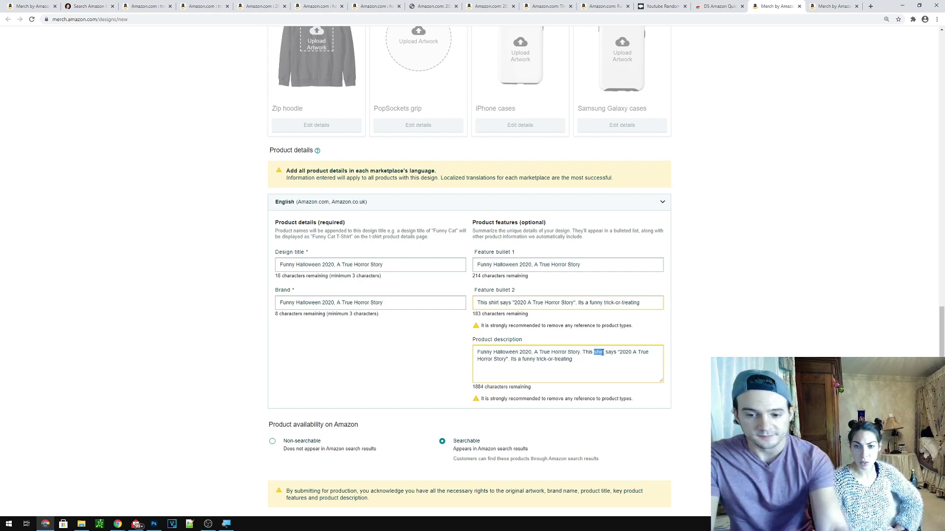
type("product")
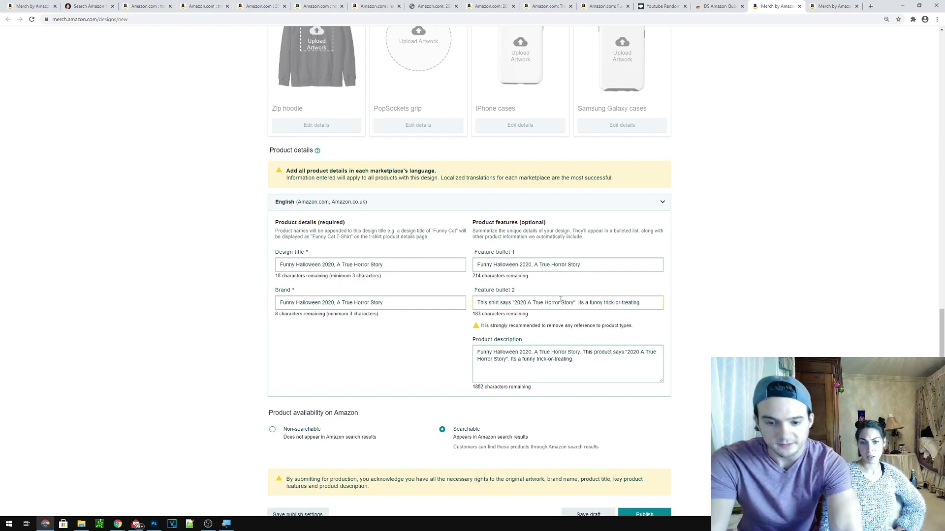
triple_click(496, 303)
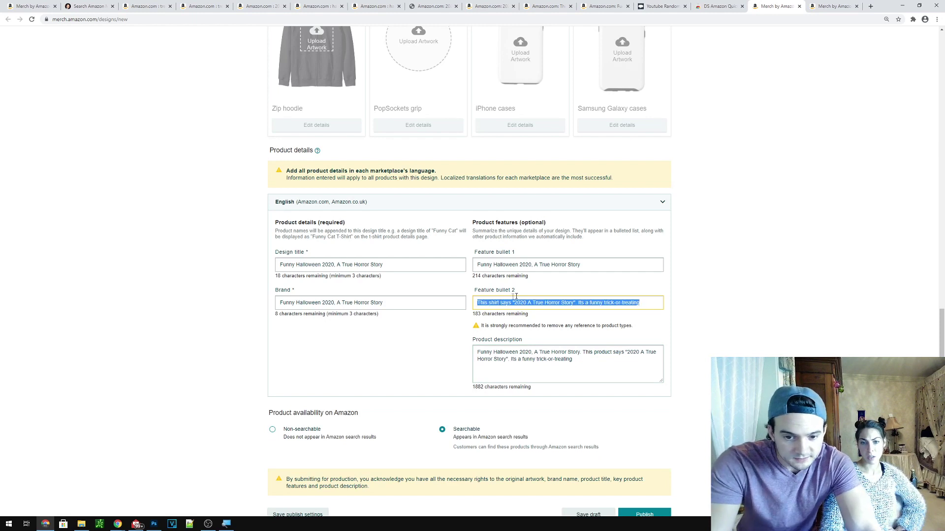
double_click(493, 302)
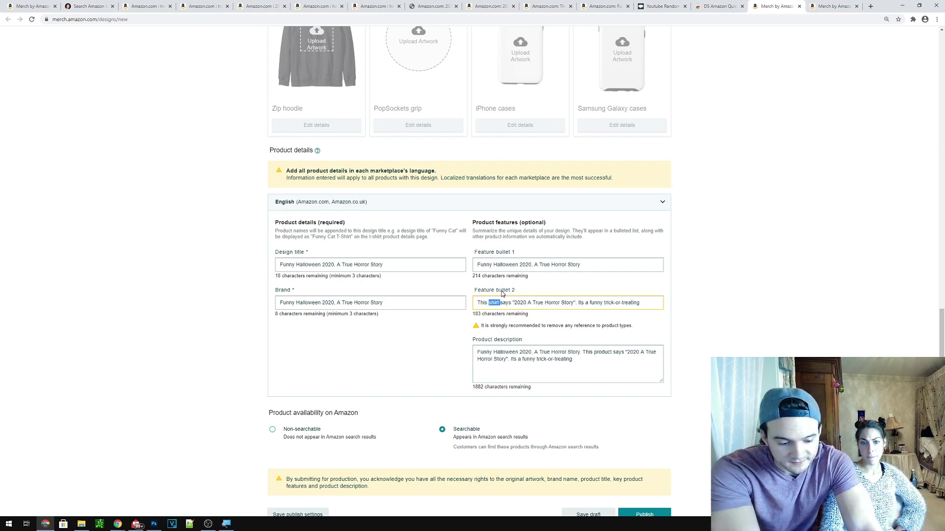
key("BackSpace")
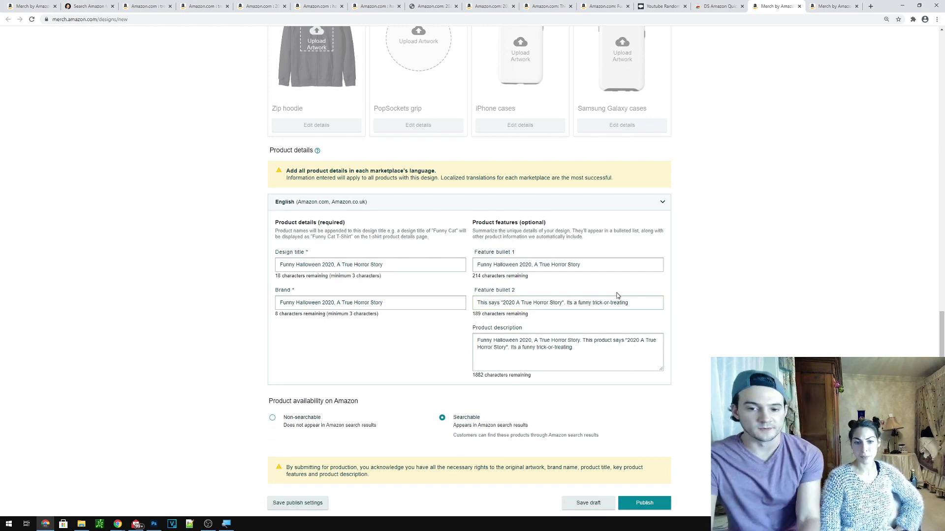
triple_click(600, 301)
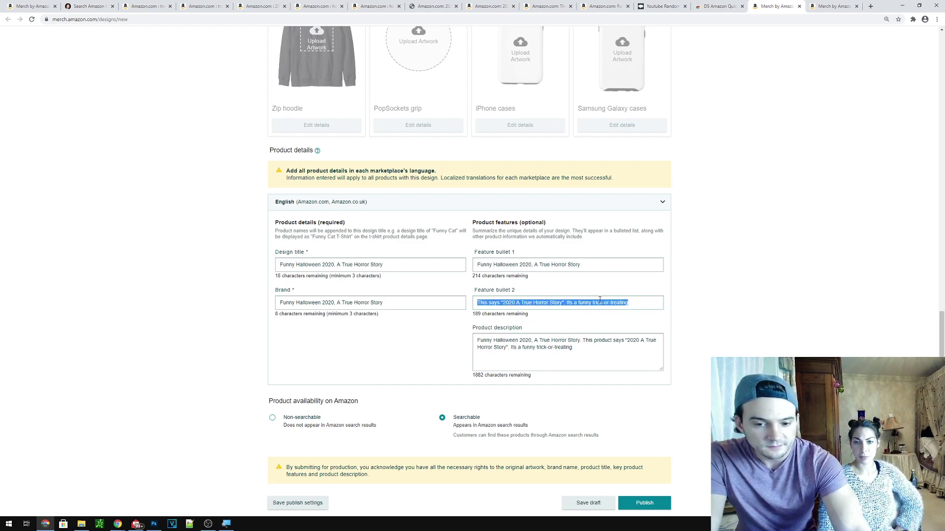
left_click(641, 509)
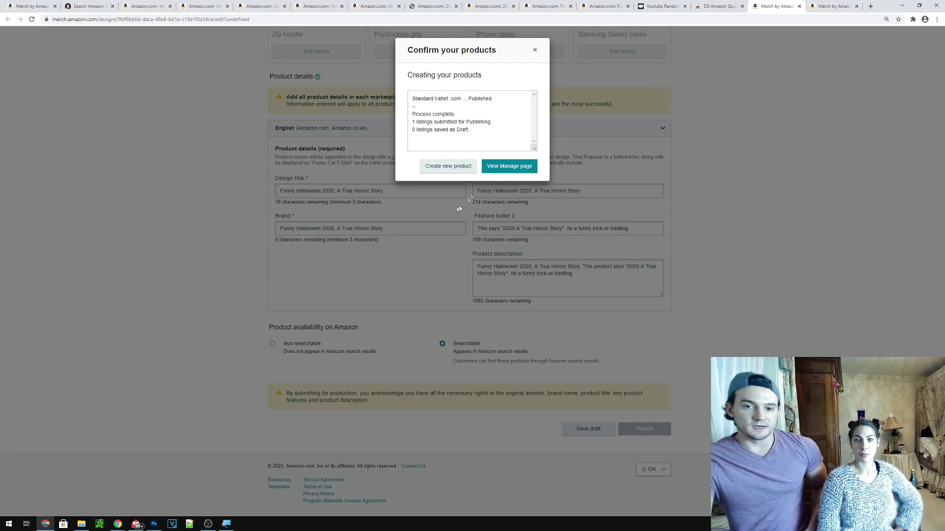
Step: Limit the new design to the .com Standard t-shirt and choose trick-rawr-treat.png as artwork
left_click(831, 6)
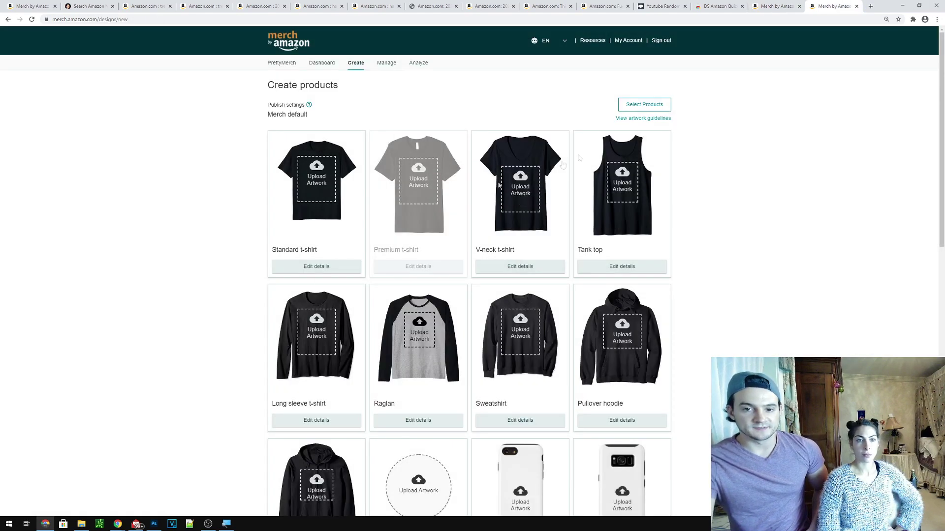
left_click(626, 106)
left_click(416, 91)
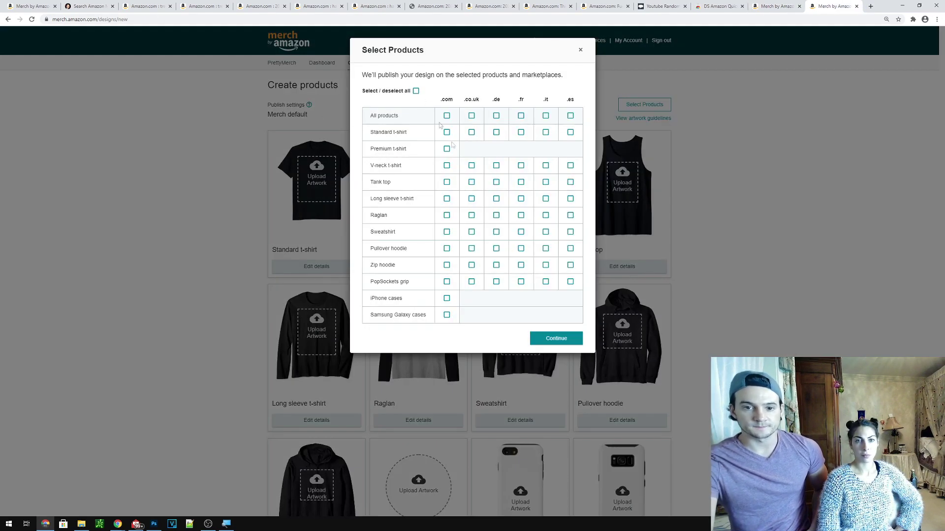
left_click(446, 132)
left_click(565, 344)
left_click(323, 208)
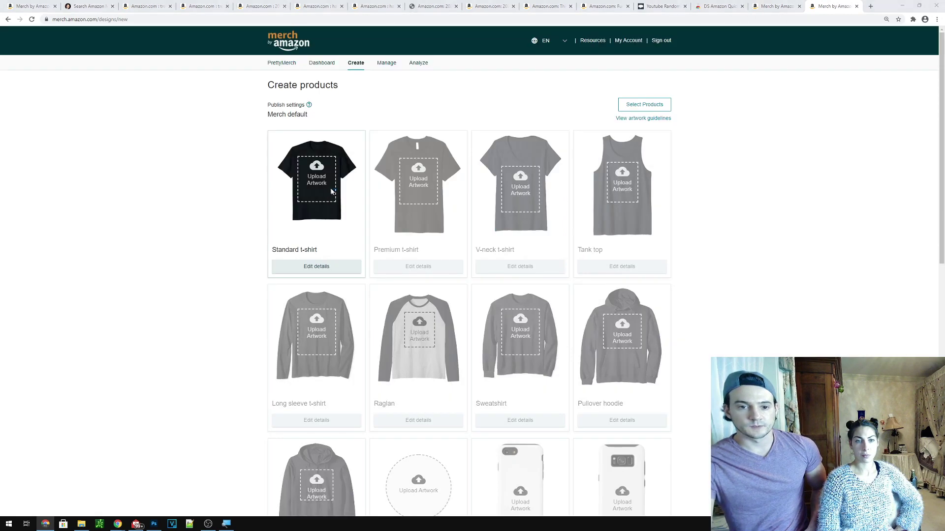
left_click(293, 58)
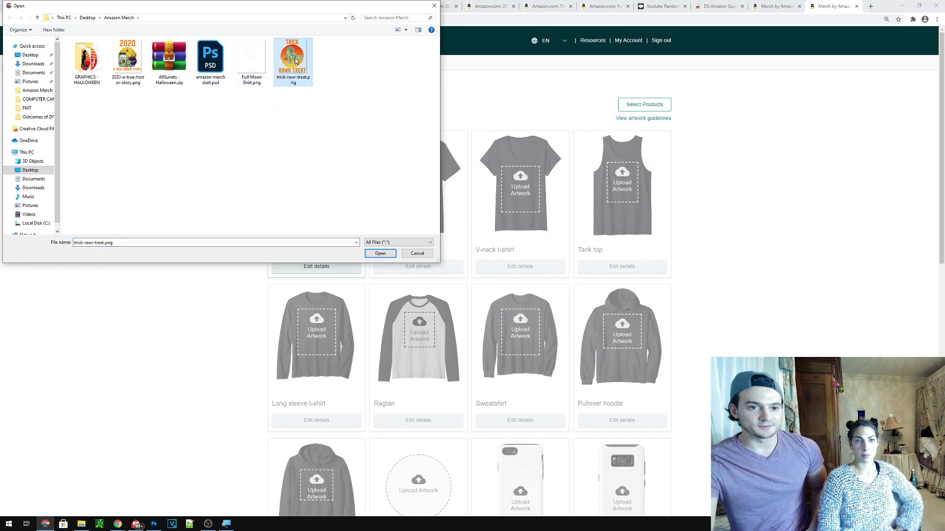
Step: Upload trick-rawr-treat.png, add White and Youth fit, and select the .com price for replacement
double_click(296, 60)
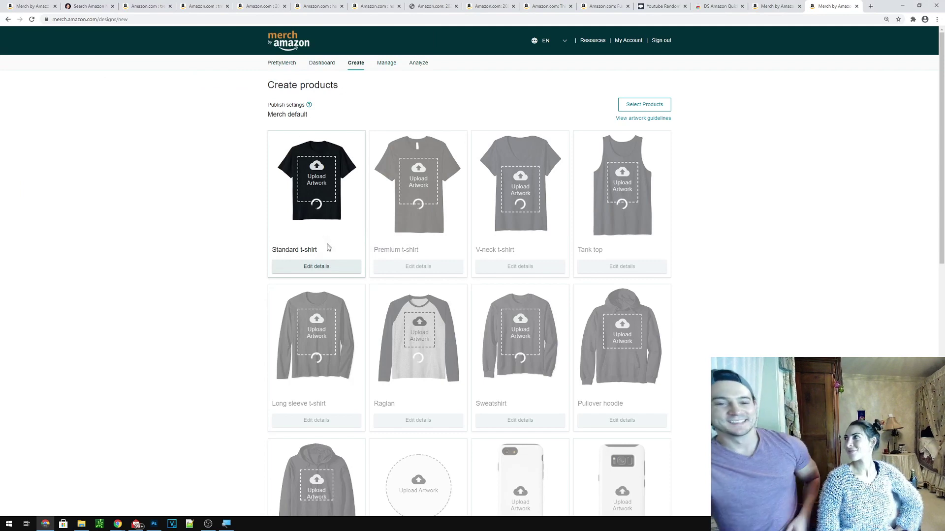
left_click(326, 271)
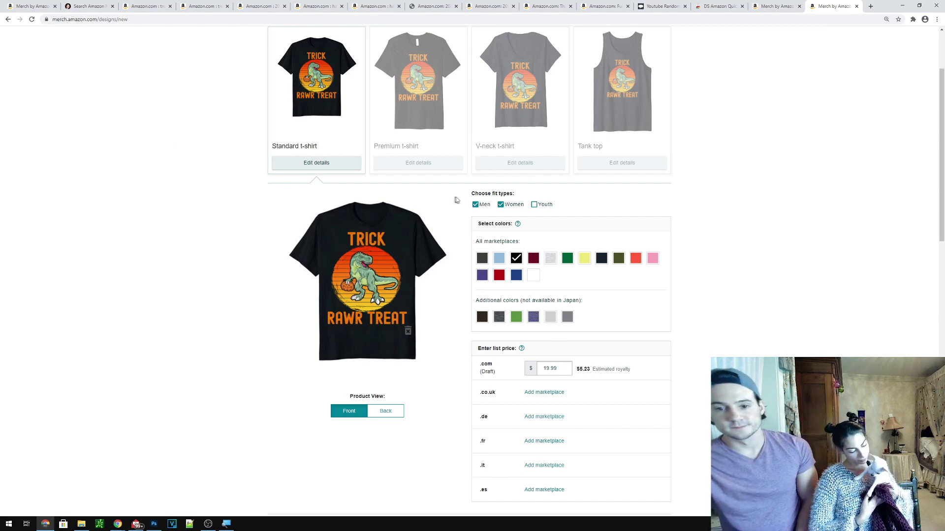
left_click(534, 275)
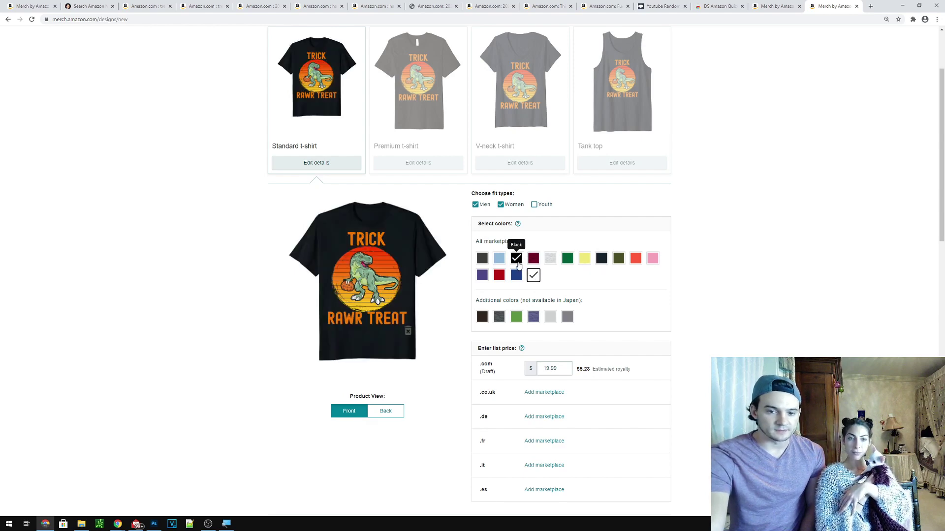
left_click(535, 205)
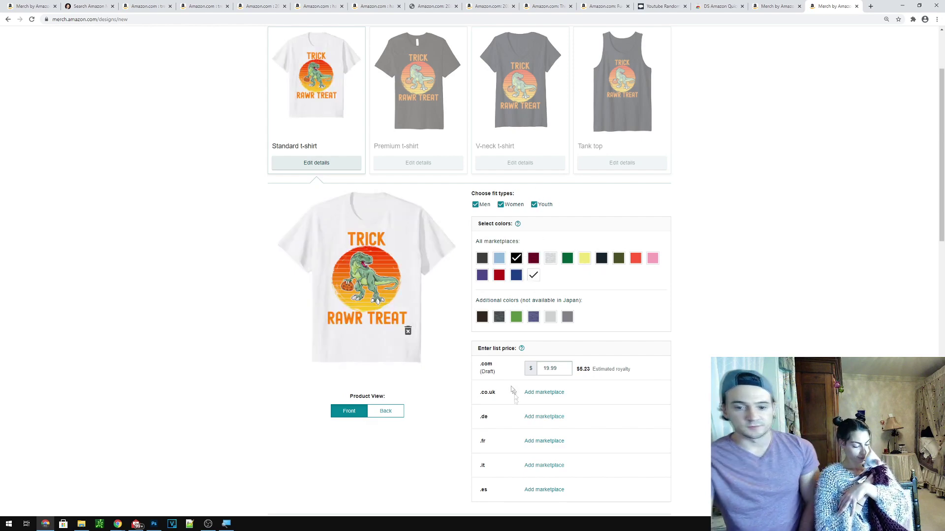
double_click(556, 368)
Step: Enter price 13, then set title and brand to 'TRex Lover Halloween Funny, Trick Rawr Treat'
type("13.07")
scroll(413, 371, "down", 12)
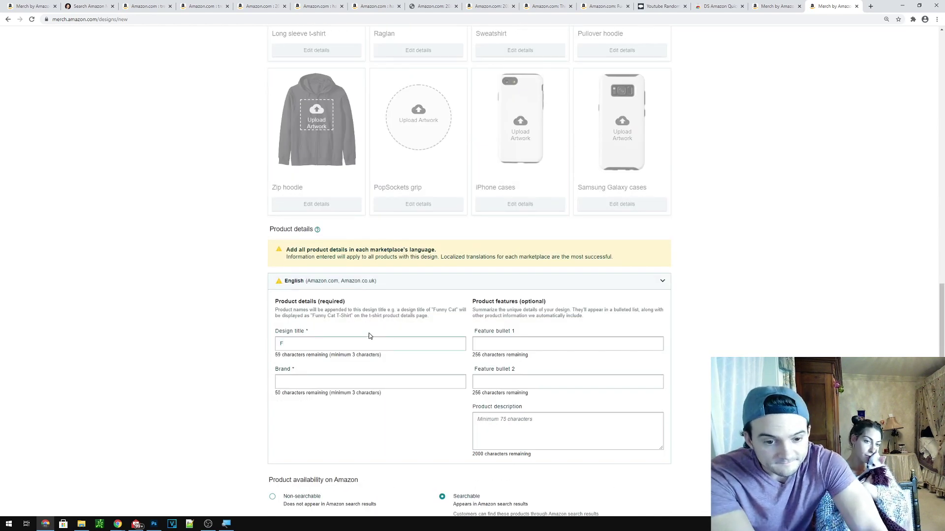
key("BackSpace")
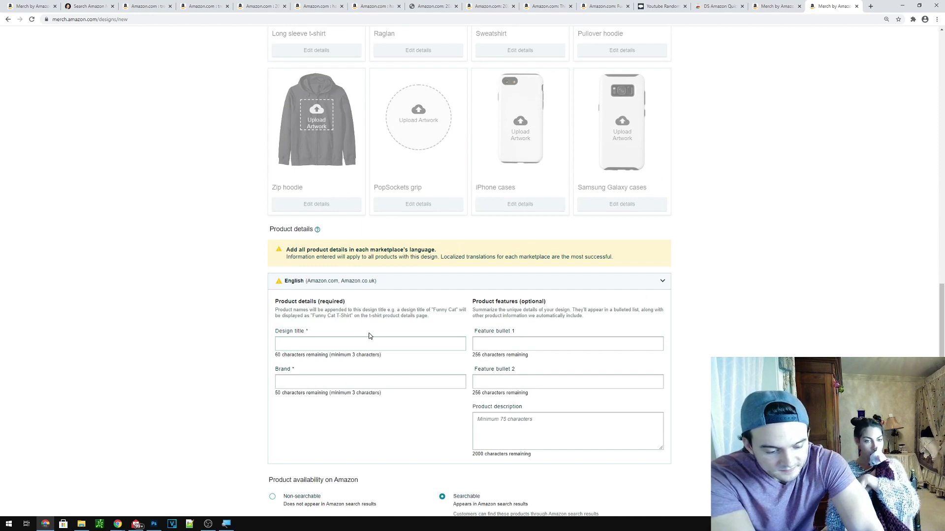
type("TRex ")
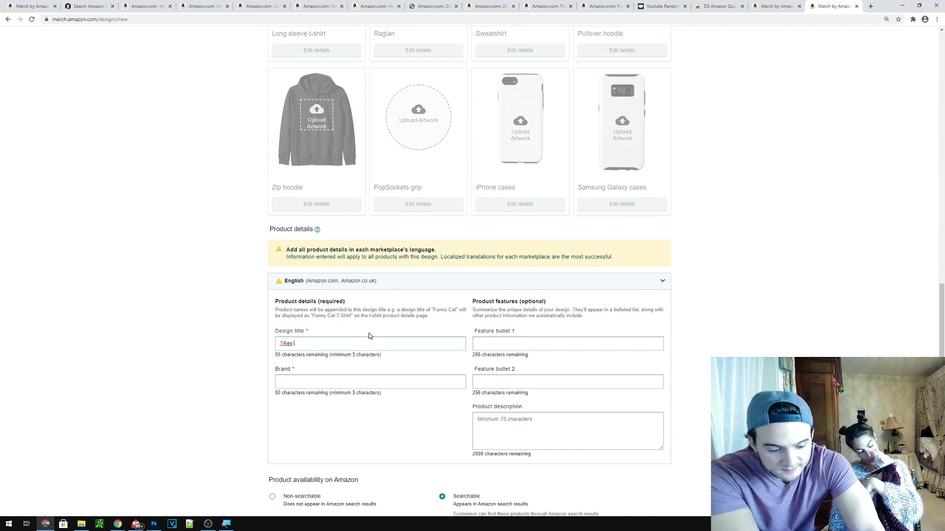
type("Halloween ")
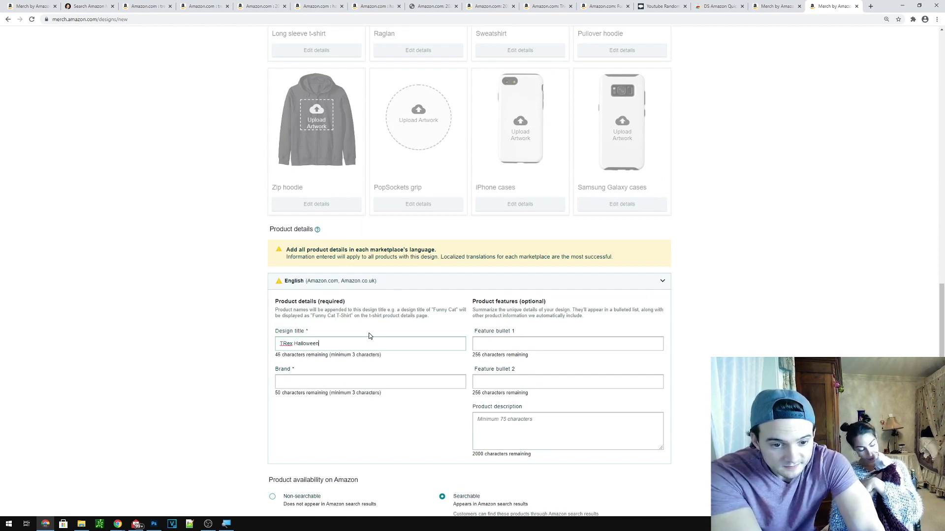
type(" Funny, ")
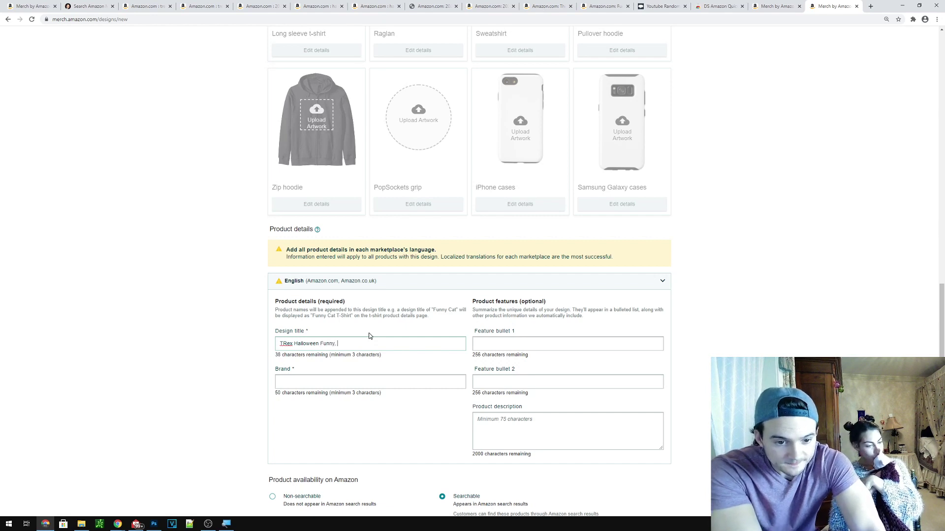
type("Trick Rawr T")
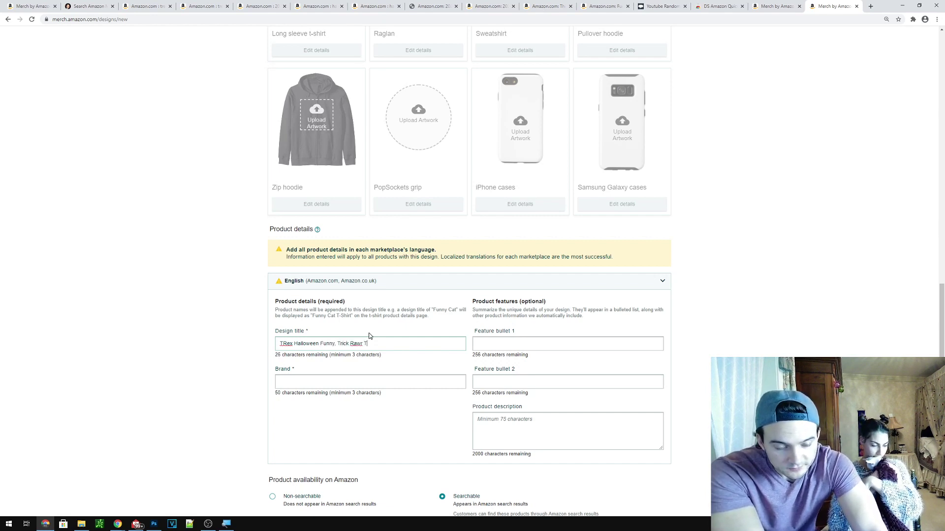
type("reat")
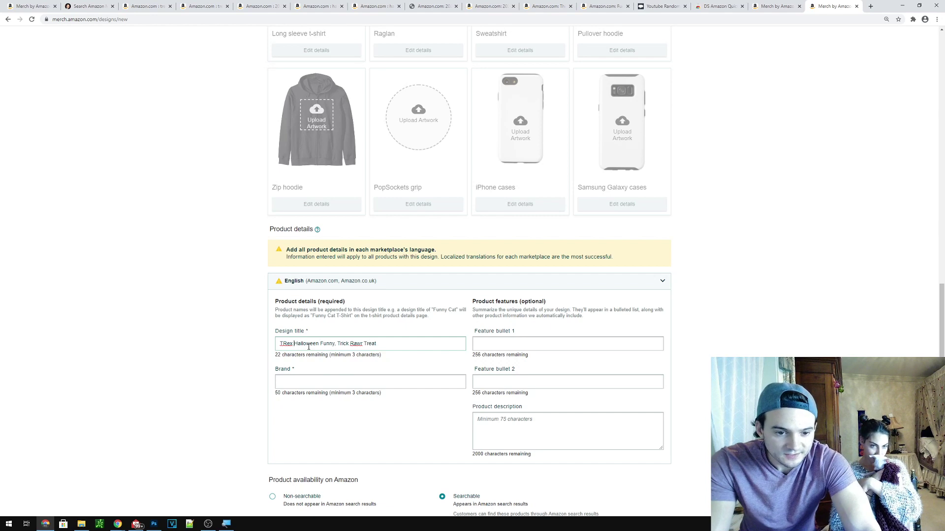
type("Lover")
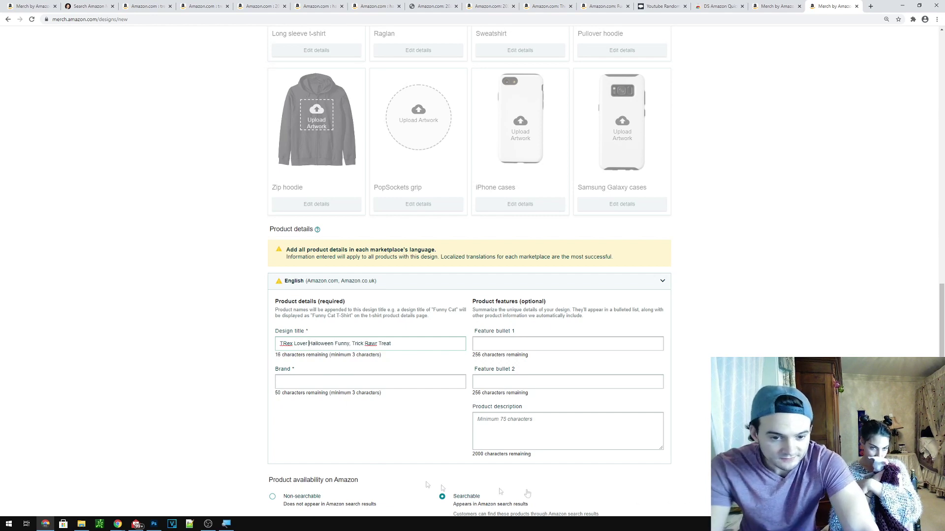
triple_click(366, 343)
key("ctrl+c")
left_click(384, 381)
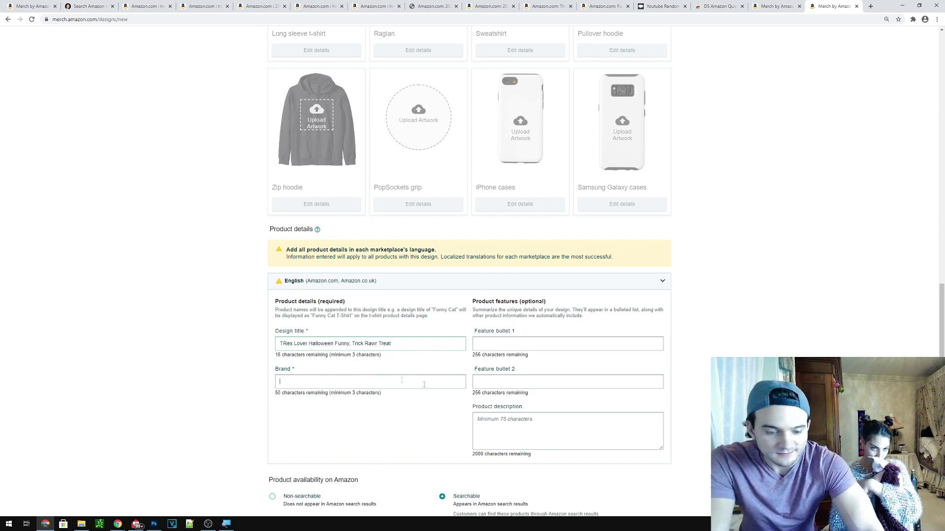
key("ctrl+v")
left_click(516, 343)
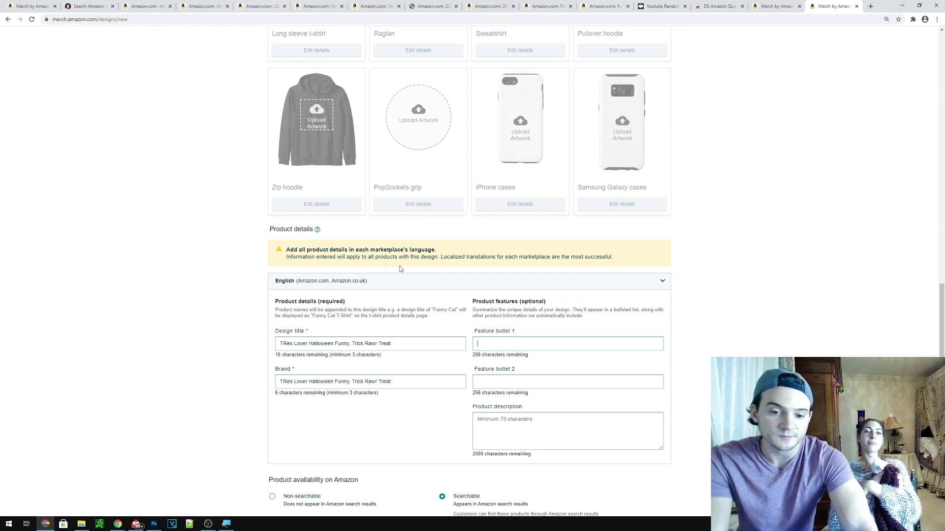
Step: Paste the title into bullet 1 and write a Halloween 2020 TRex costume sentence in bullet 2
key("ctrl+v")
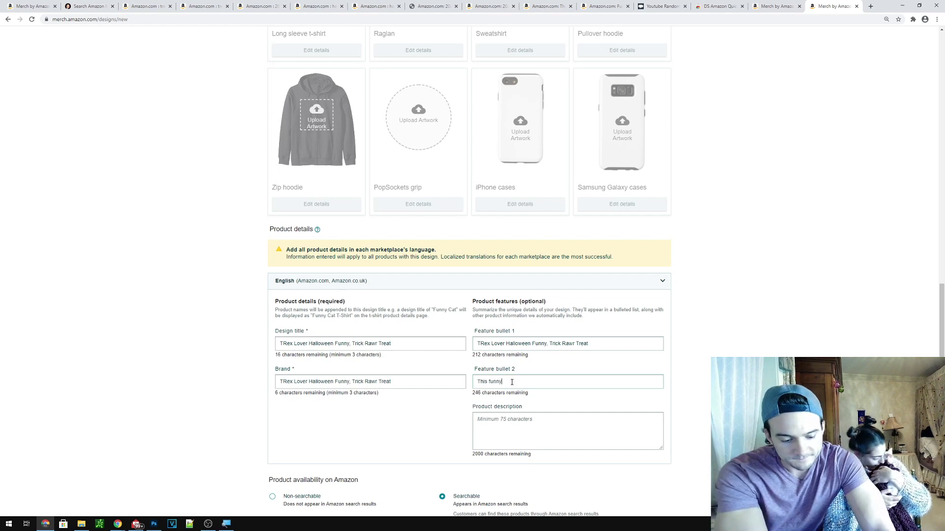
type("oween 2")
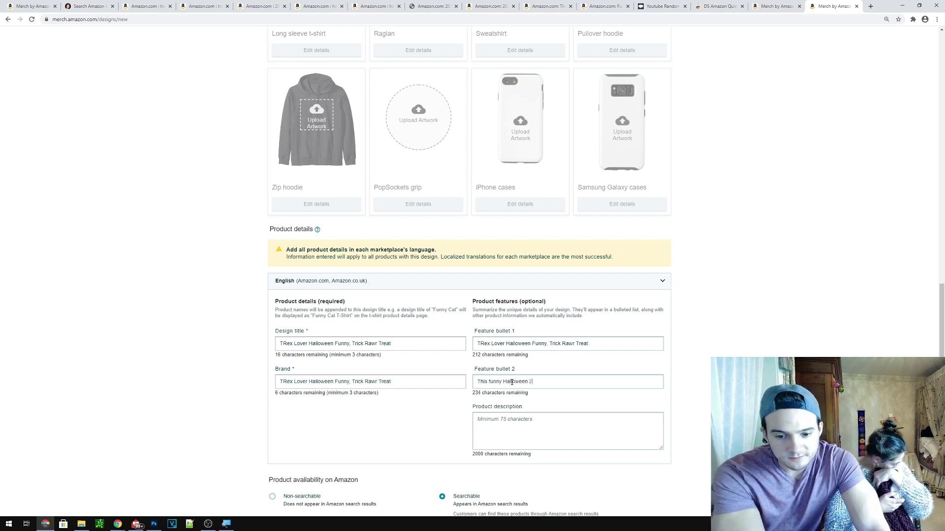
type("020 shirt i")
key("BackSpace")
key("BackSpace")
key("BackSpace")
key("BackSpace")
key("BackSpace")
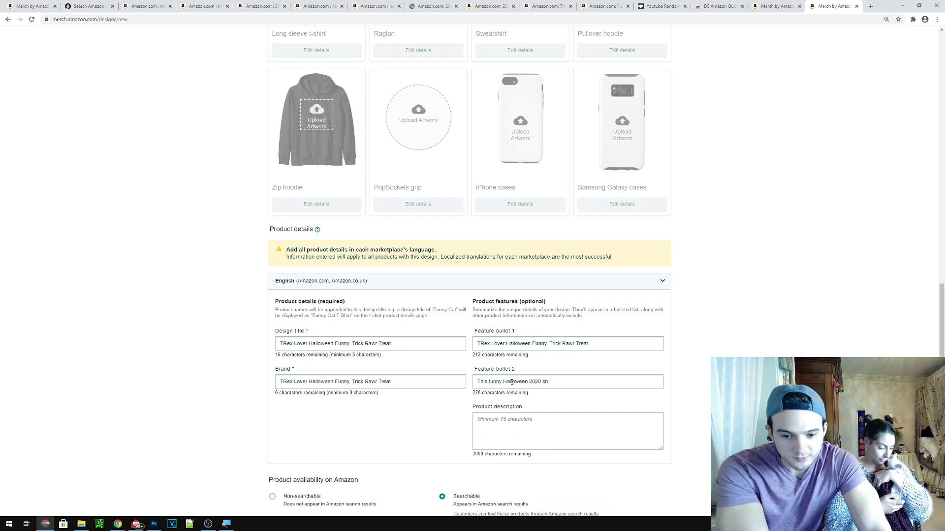
type("product")
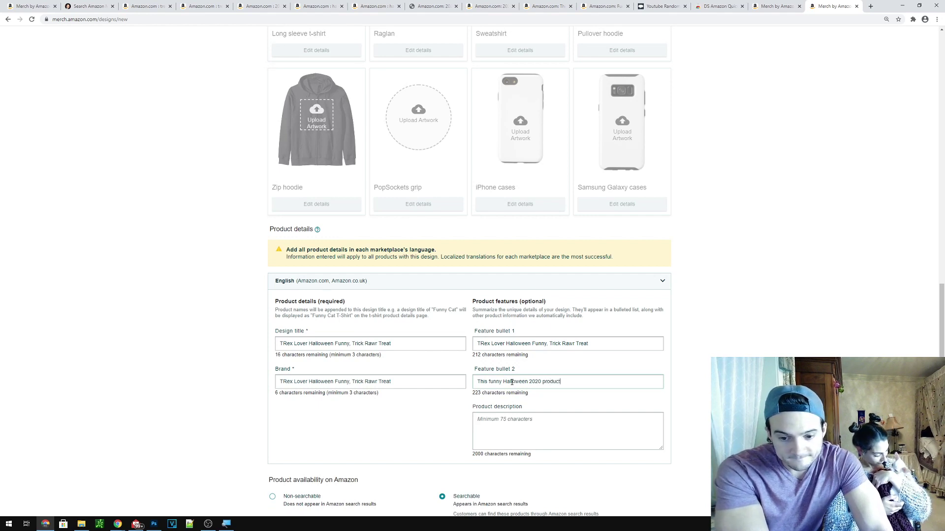
type(" is a great g")
key("BackSpace")
type("c")
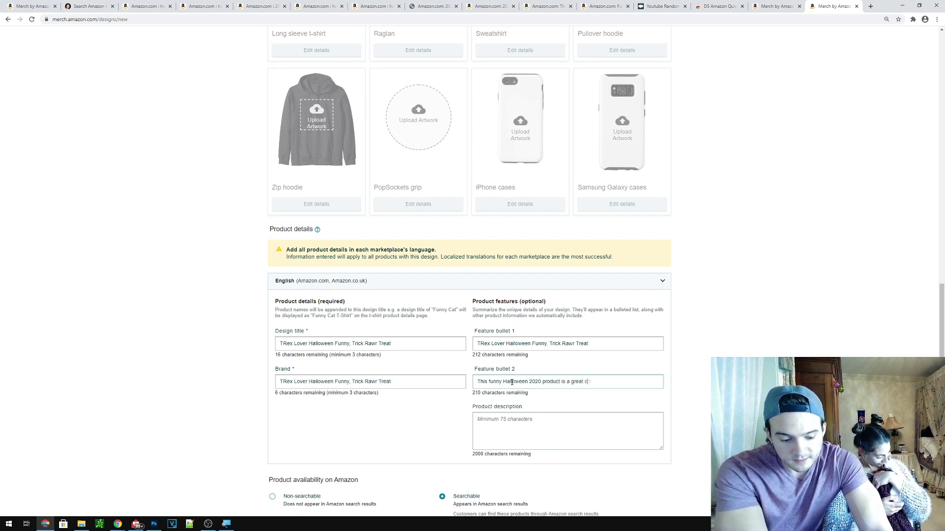
type("ostume for TRex lovers, it sas")
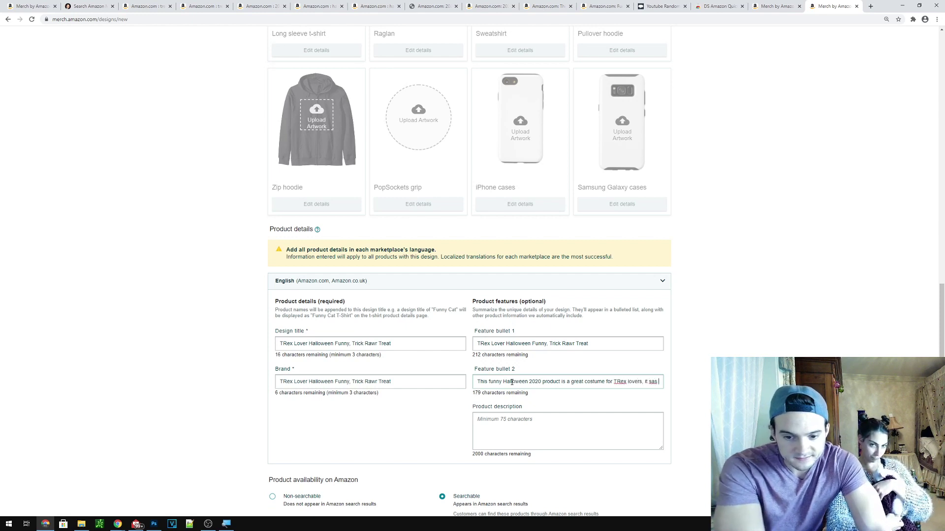
key("BackSpace")
key("BackSpace")
type("ys \"Tric")
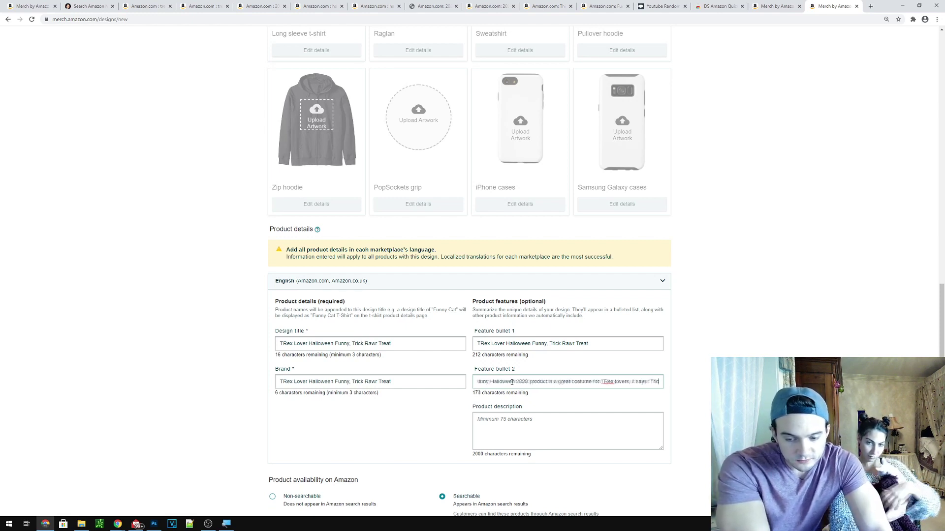
type("k-Rawr-Treat\"")
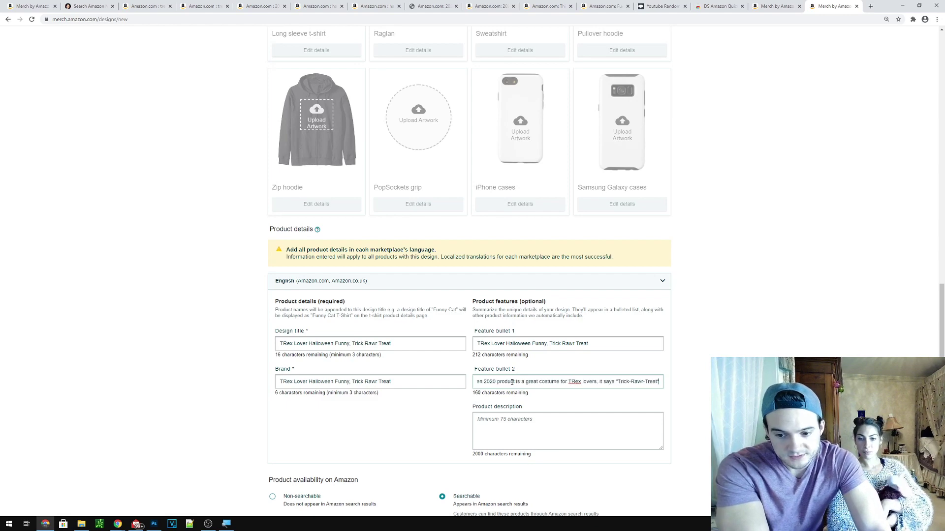
Step: Copy Feature bullet 2's text into the Product description
key("Home")
key("ctrl+a")
key("ctrl+c")
left_click(578, 432)
key("ctrl+v")
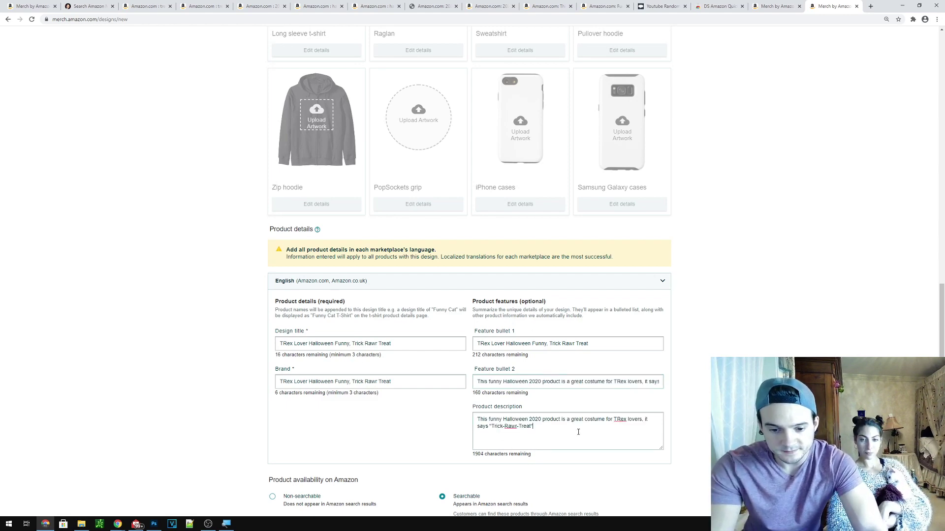
scroll(590, 432, "down", 3)
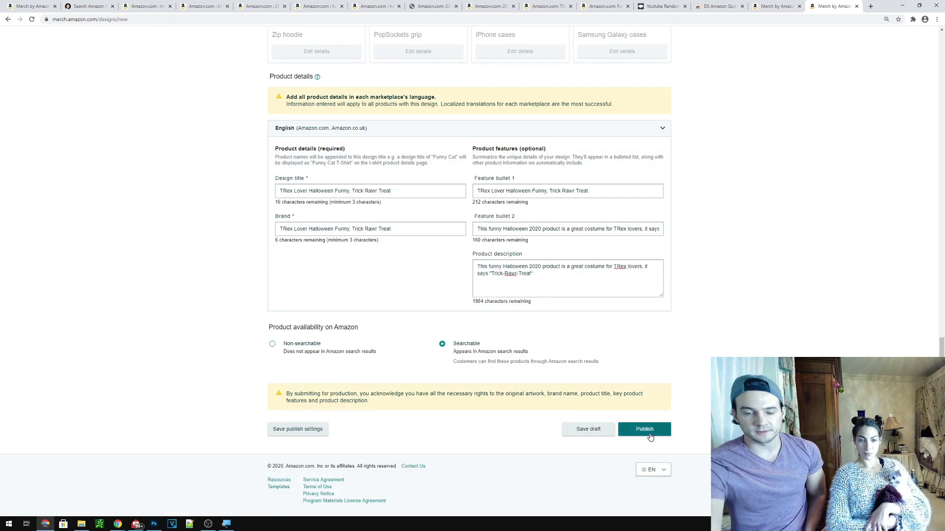
Step: Publish the TRex Standard t-shirt listing and confirm it in the Confirm your products dialog
left_click(649, 437)
left_click(539, 152)
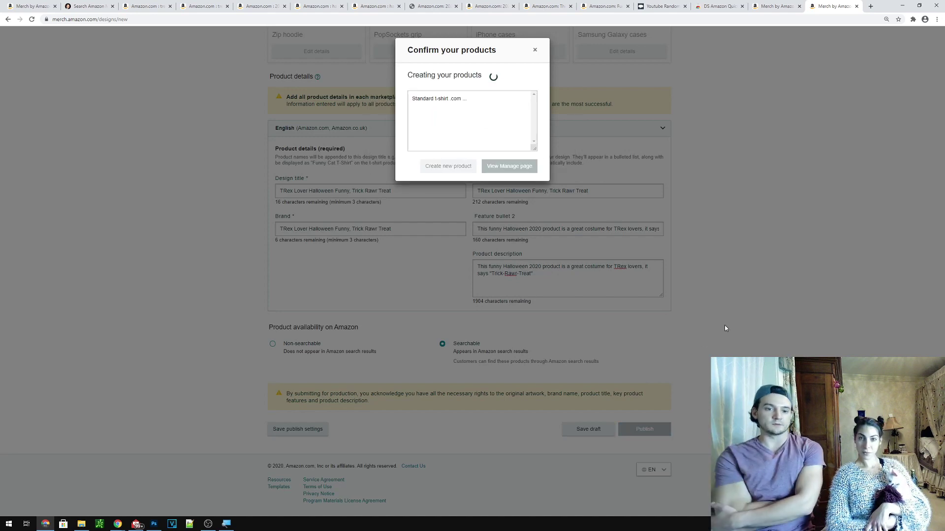